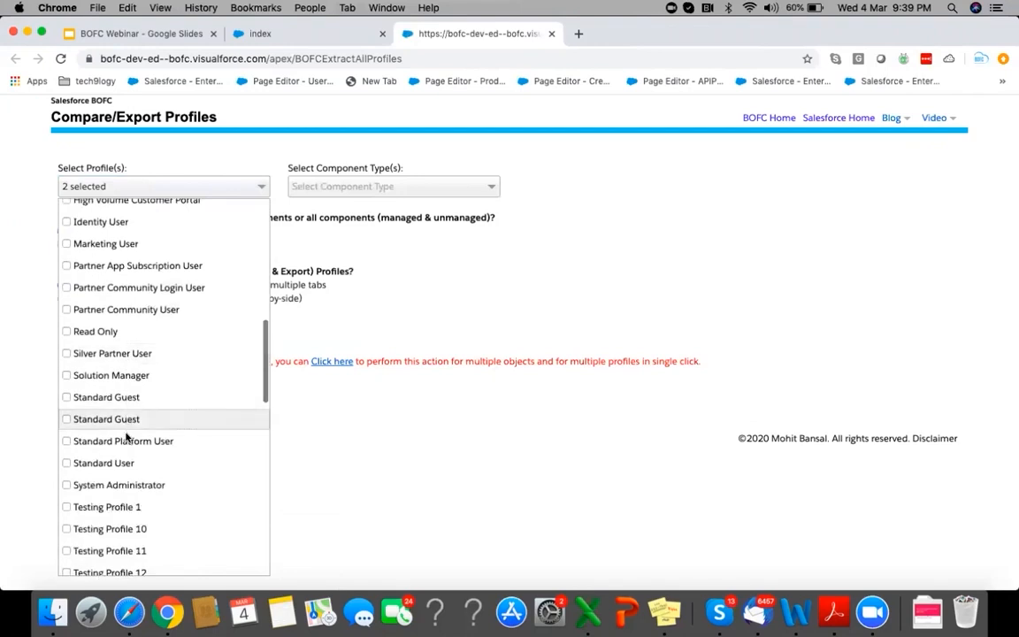
Add System Administrator and Testing Profile 1 to the profiles selected for comparison.
left_click(125, 462)
left_click(127, 485)
left_click(171, 462)
left_click(169, 508)
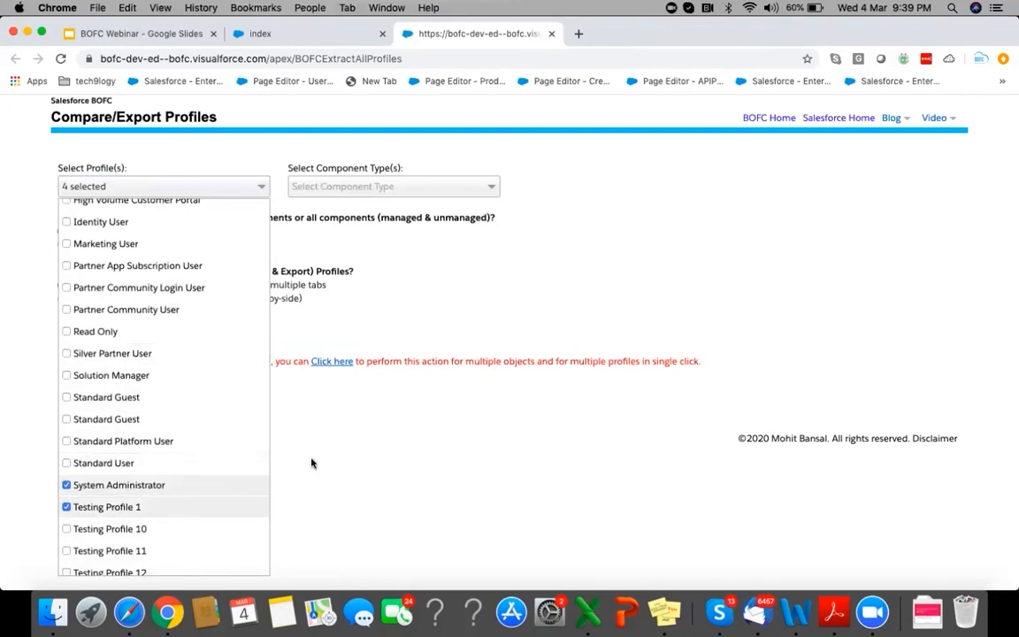
left_click(312, 462)
Review the profile selection and select all component types for the export.
left_click(335, 184)
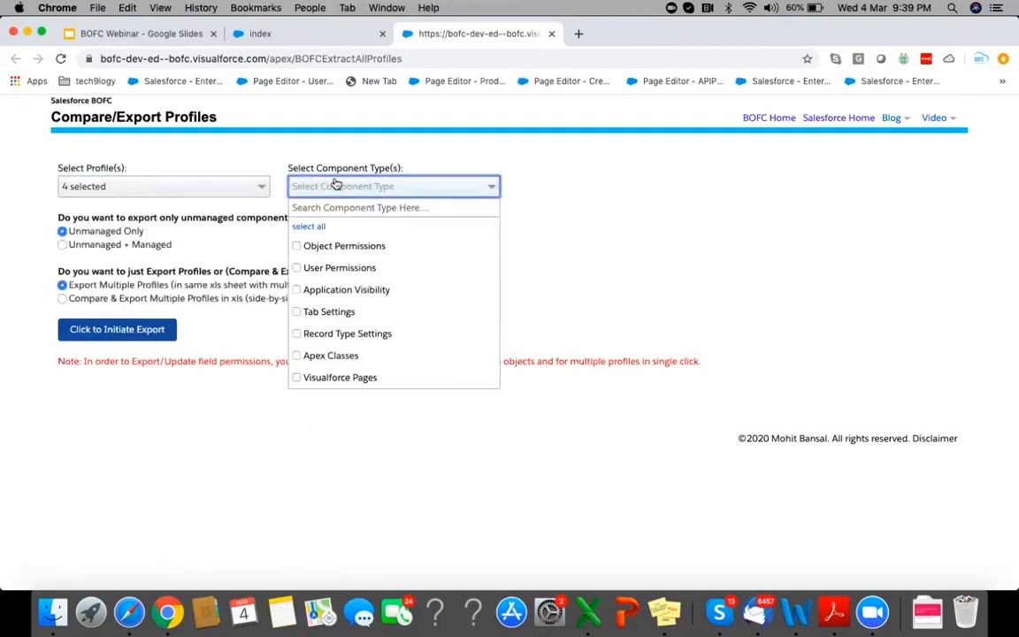
left_click(169, 189)
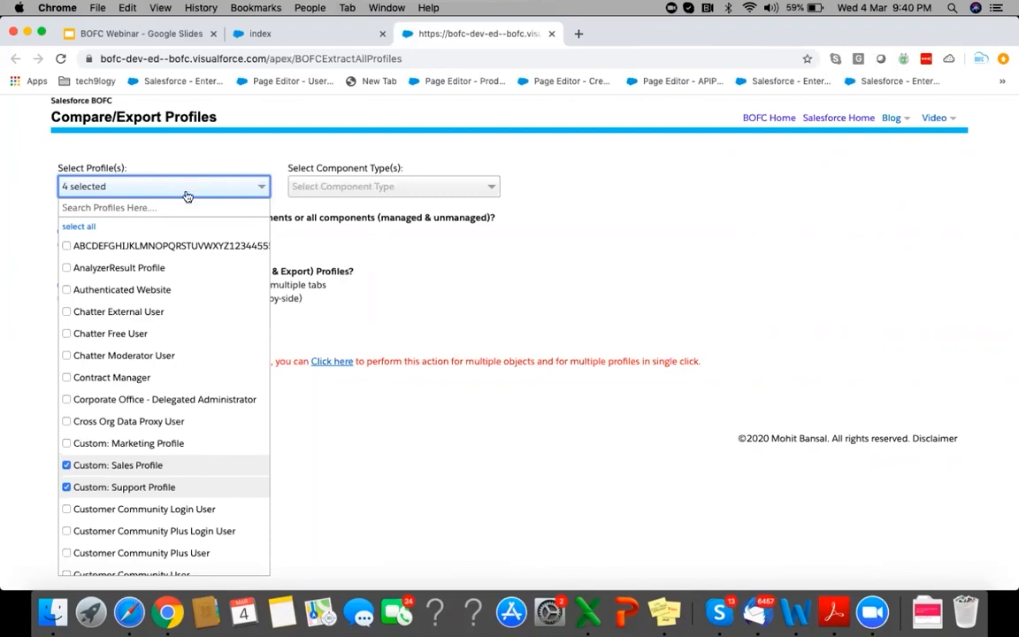
left_click(347, 324)
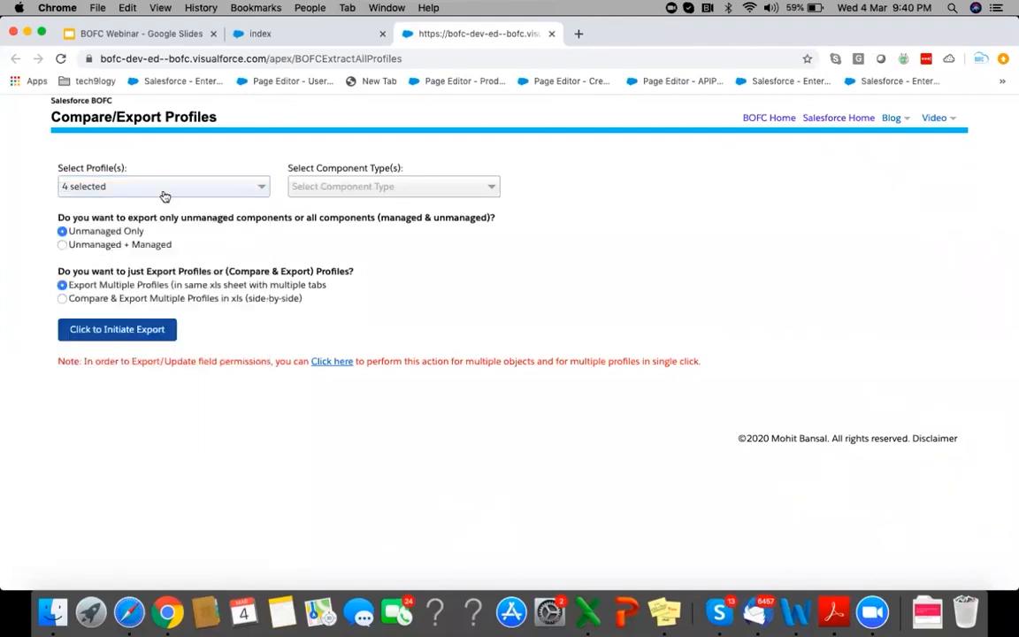
left_click(362, 189)
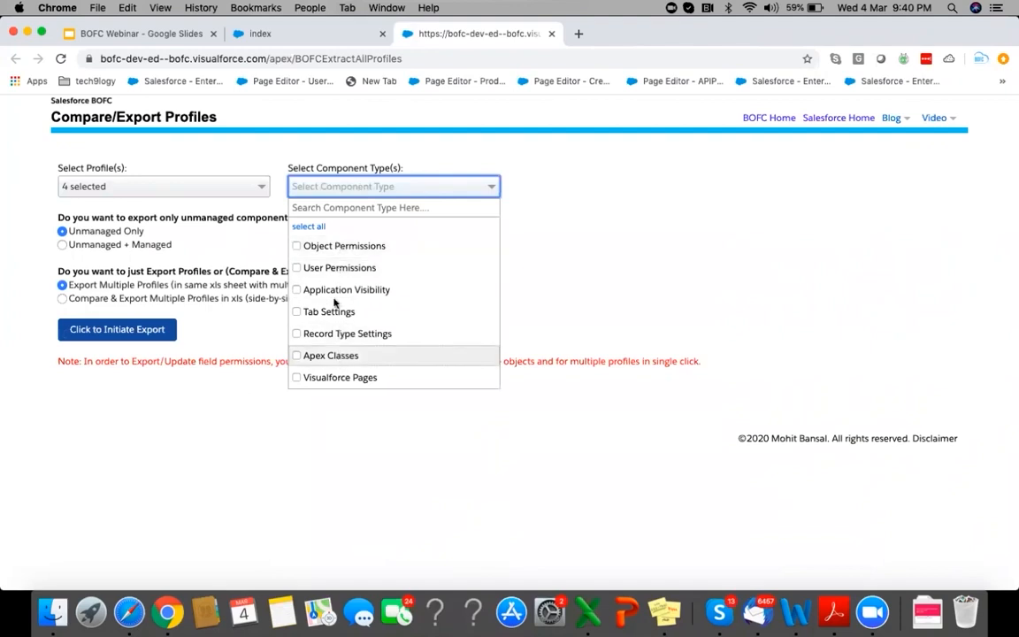
left_click(311, 228)
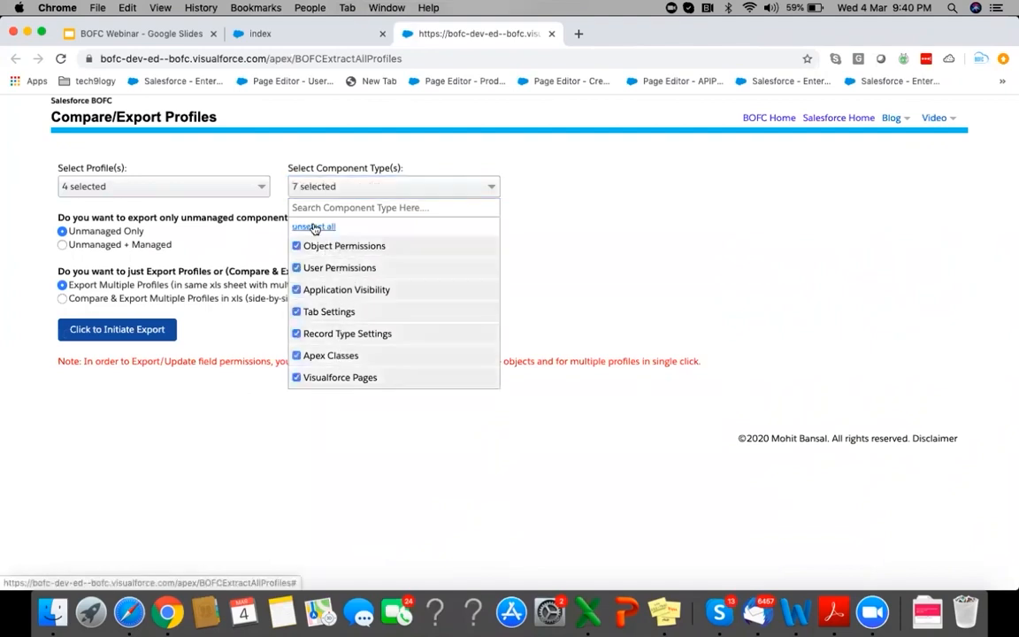
left_click(553, 231)
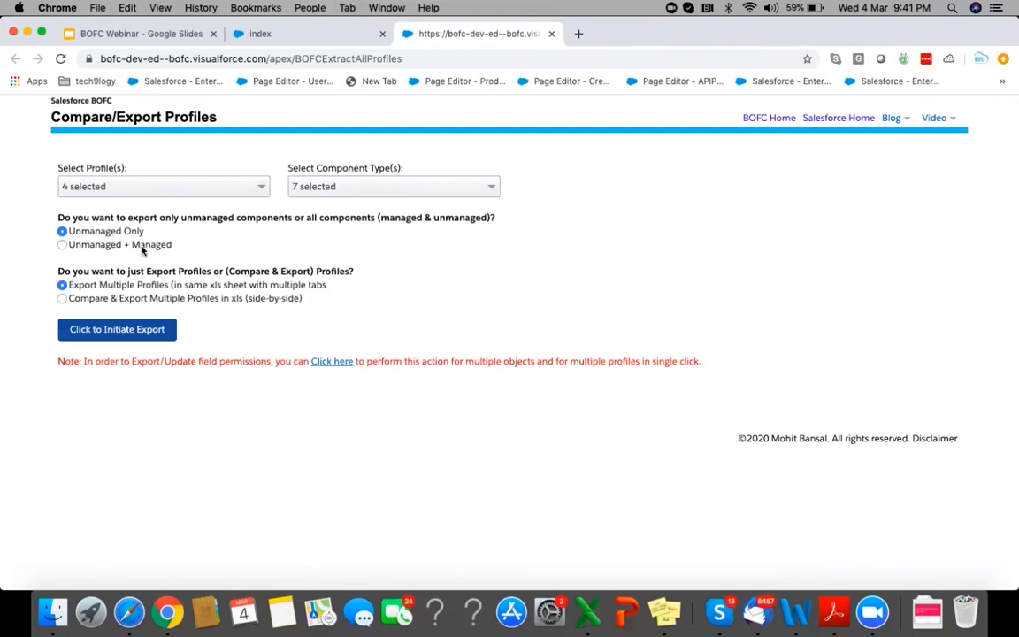
Start a side-by-side Compare & Export of the selected profiles in xls, covering Unmanaged + Managed components.
left_click(84, 246)
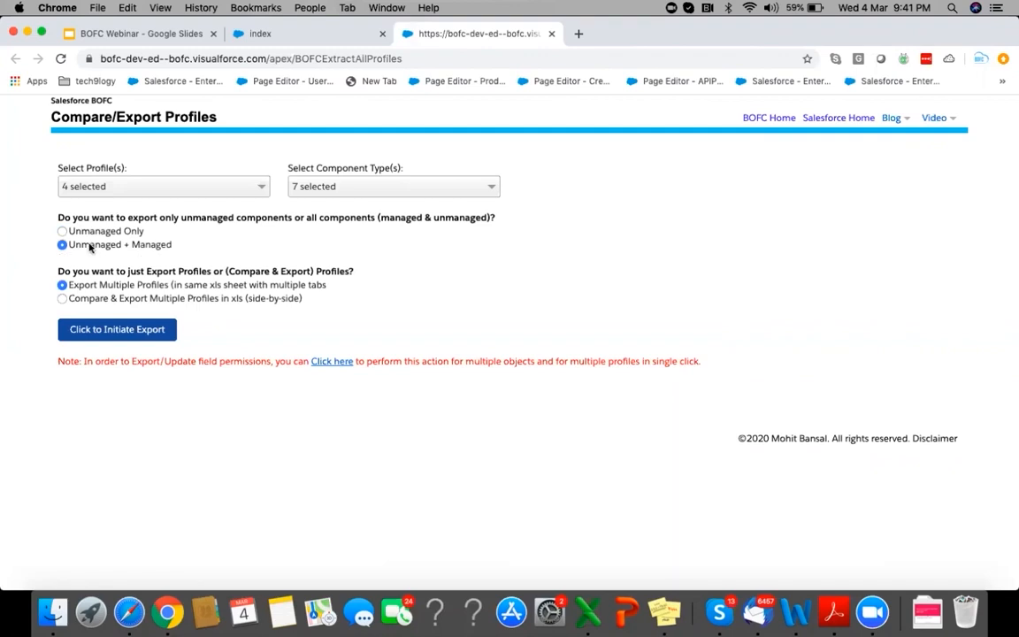
left_click(86, 301)
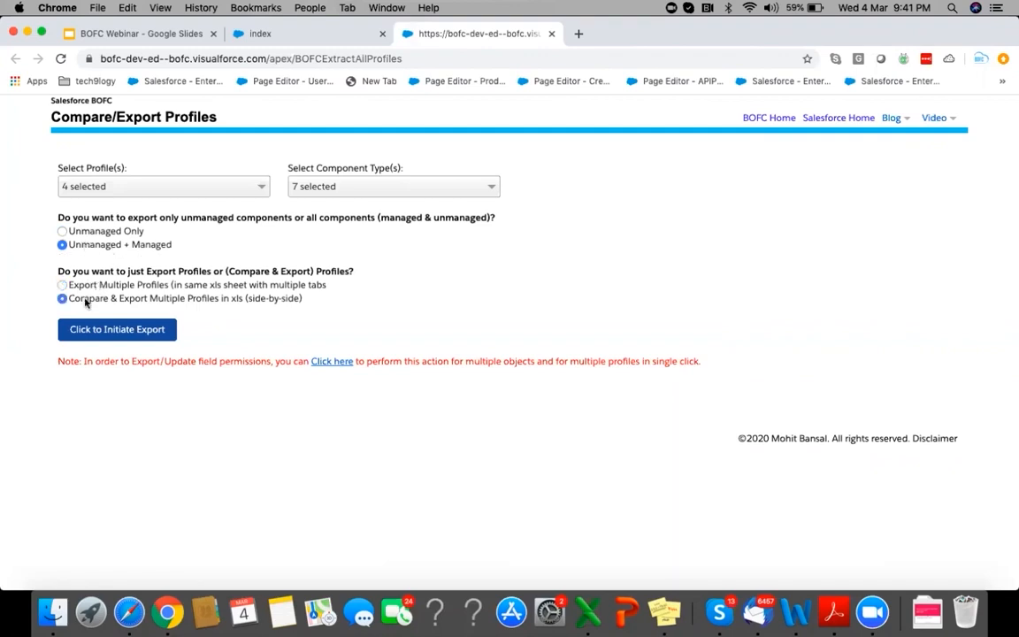
left_click(123, 331)
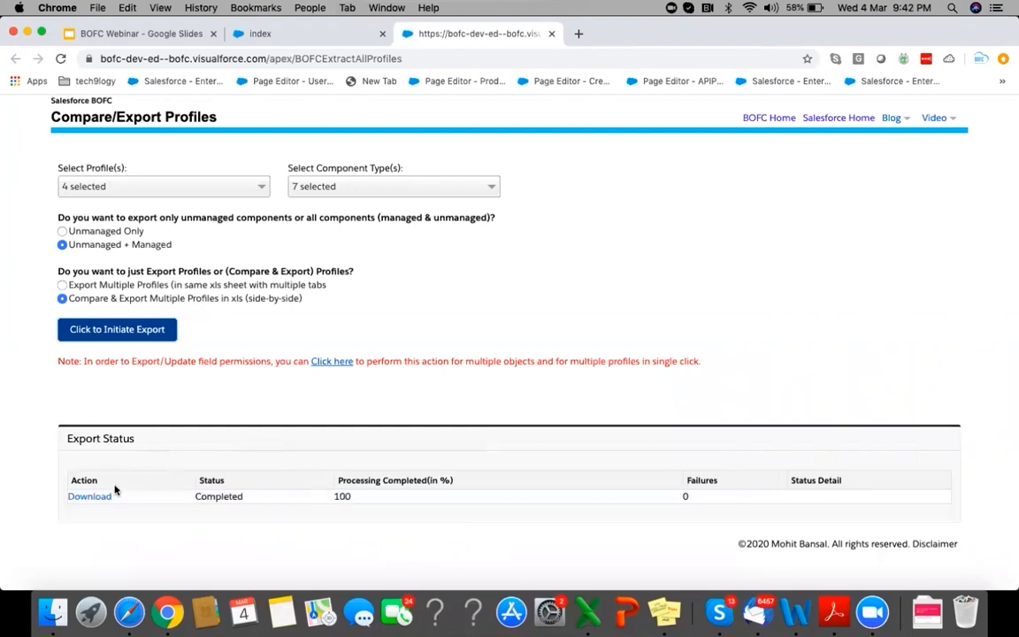
Download the exported comparison file, open it in Excel and enlarge its window to show all profile columns.
left_click(89, 497)
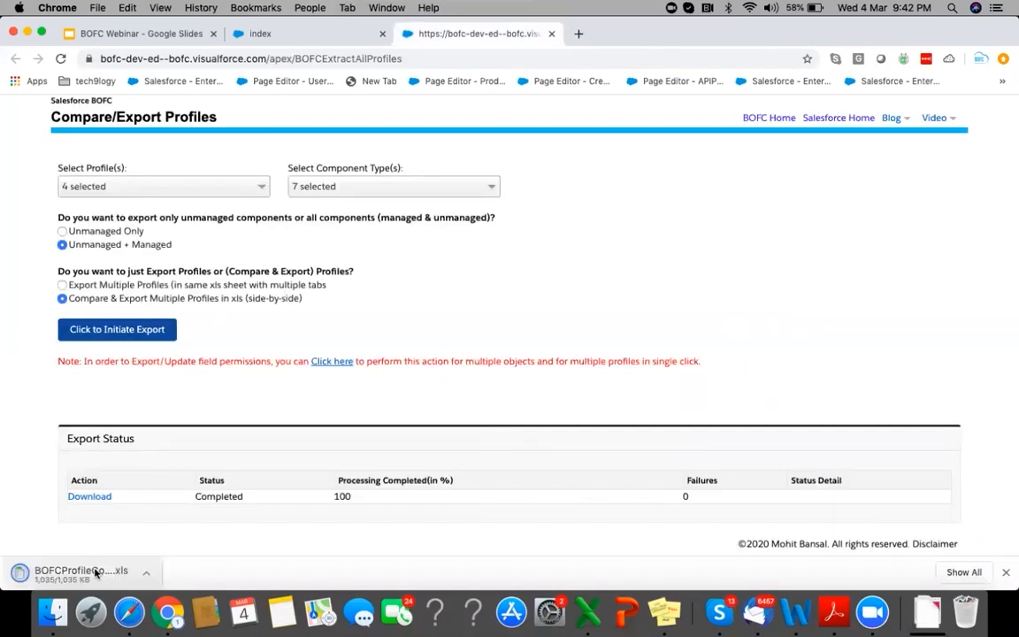
left_click(95, 572)
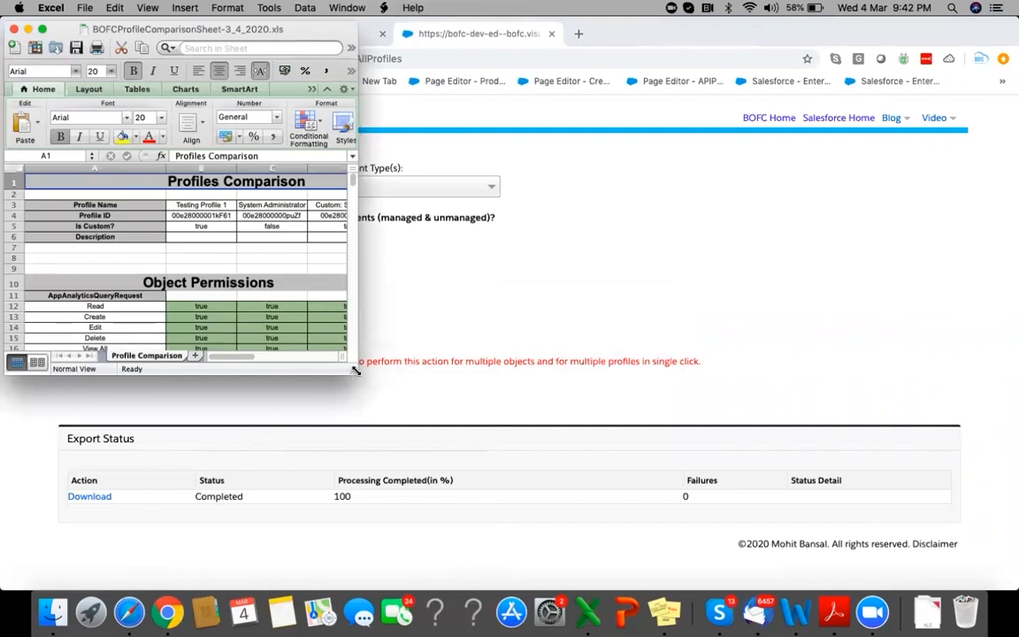
left_click_drag(794, 452, 888, 490)
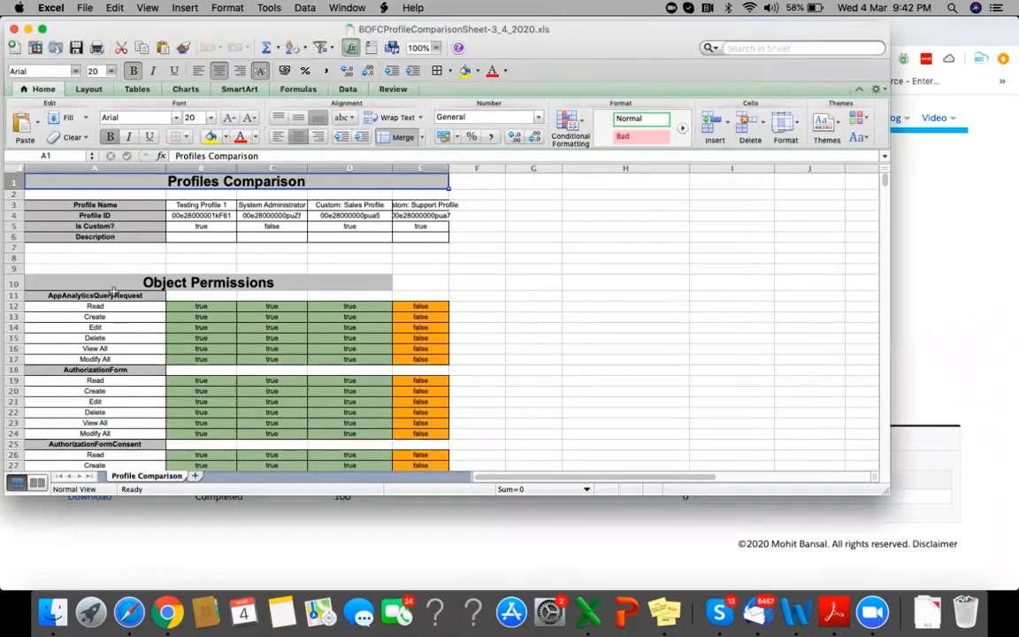
Widen column E to fit the Custom: Support Profile heading and slightly narrow column D.
left_click(104, 168)
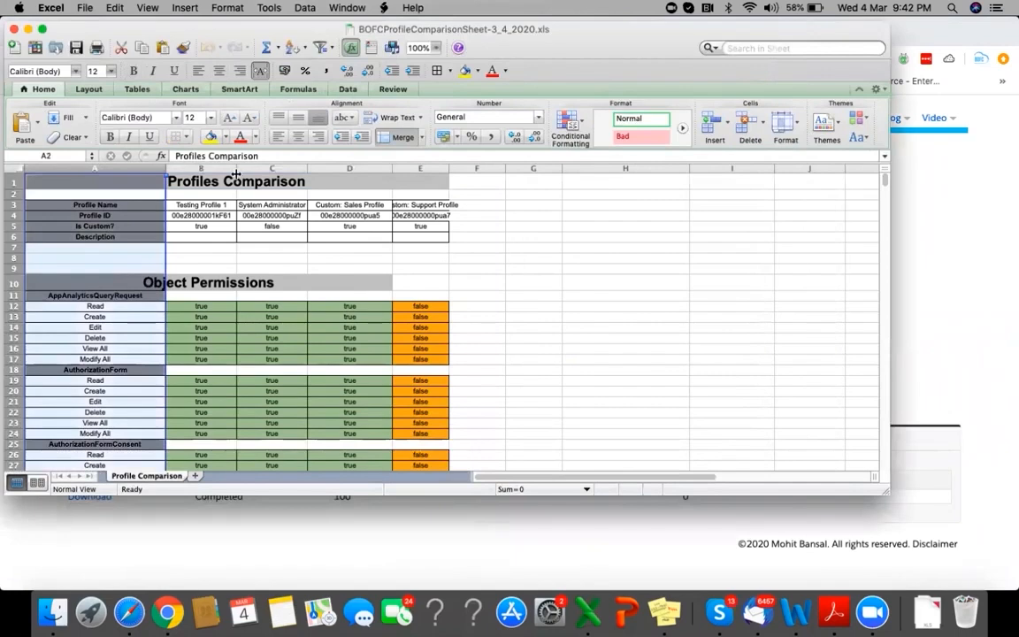
left_click_drag(236, 169, 420, 168)
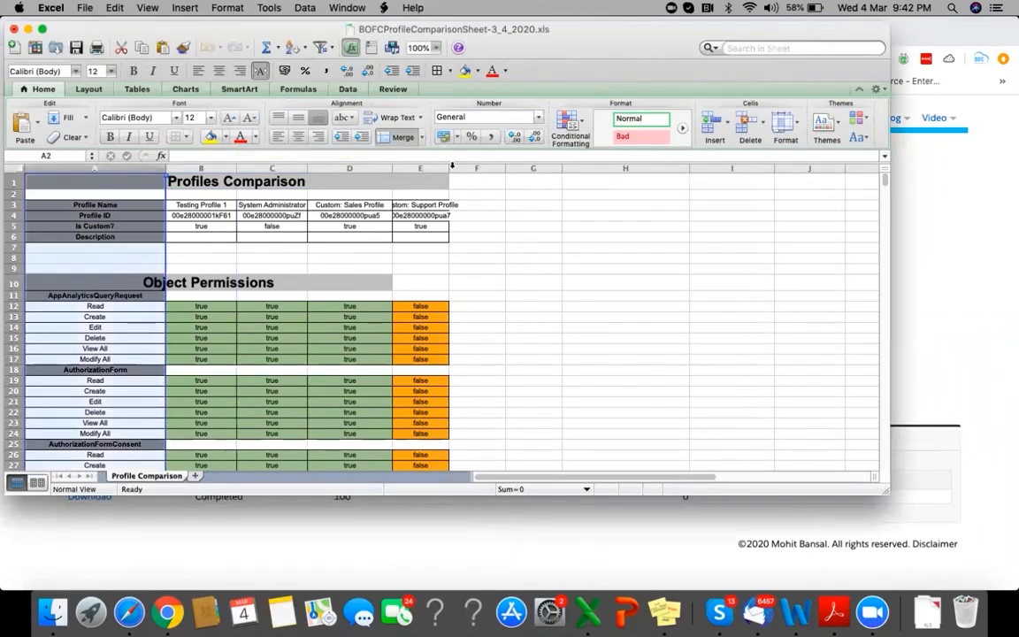
left_click_drag(449, 168, 475, 168)
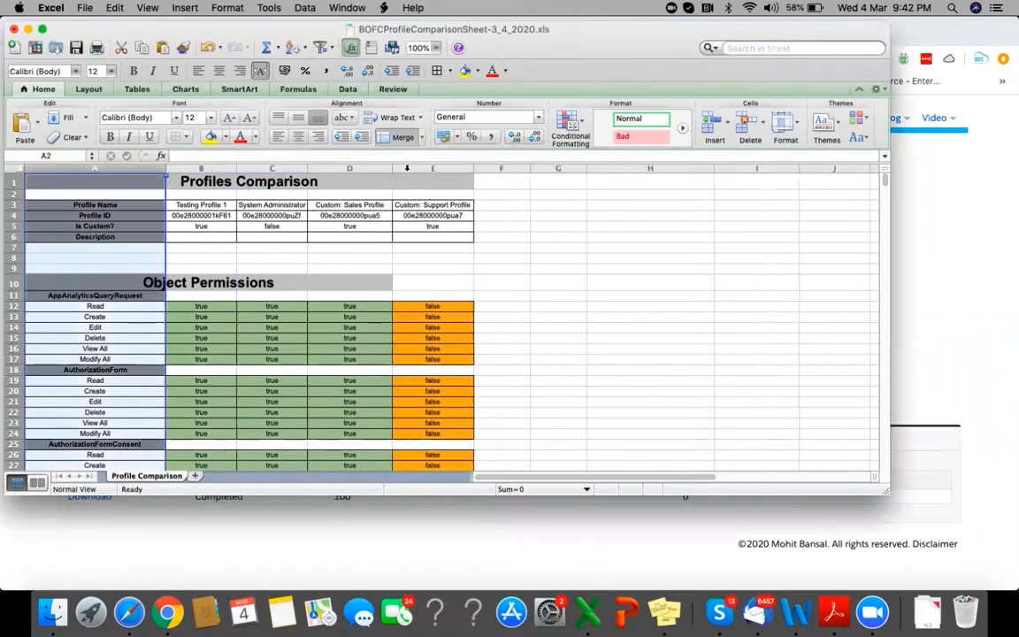
left_click_drag(392, 168, 381, 168)
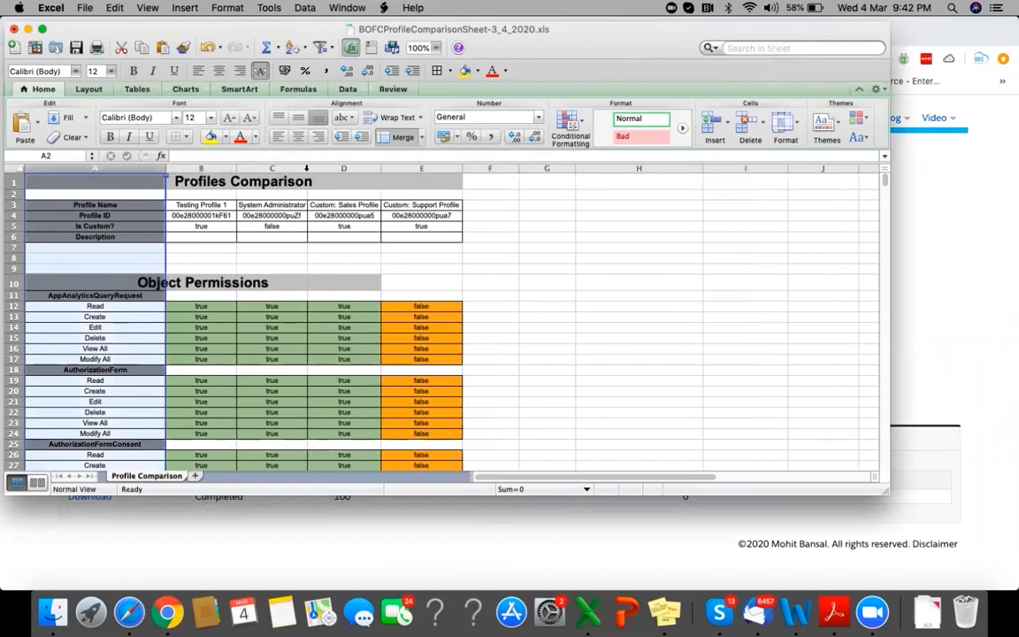
Examine the Object Permissions section of the sheet, comparing each object's access across the four profiles.
left_click(115, 296)
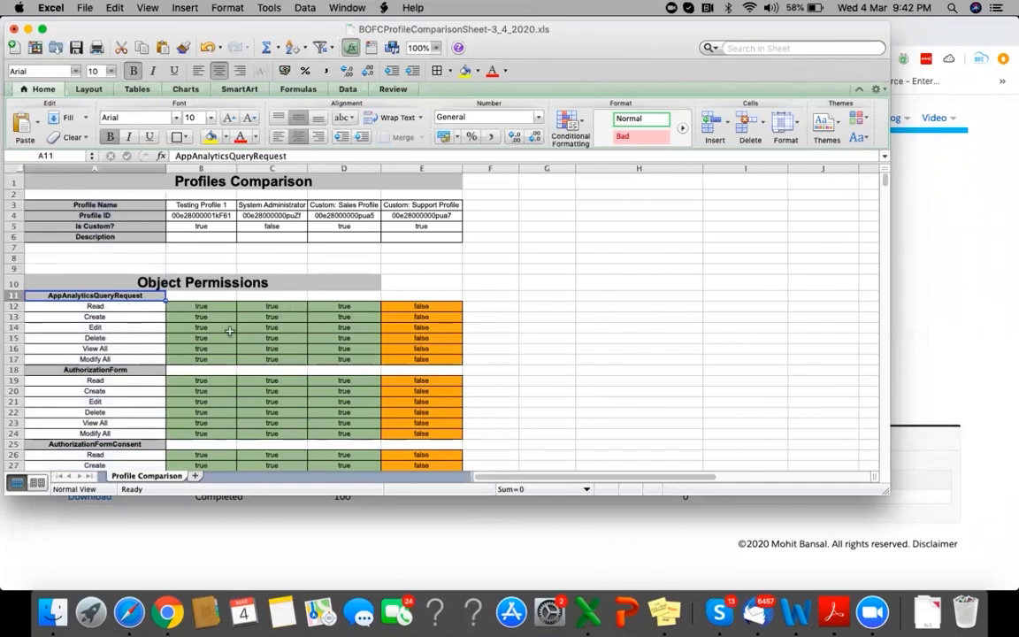
scroll(229, 331, "down", 9)
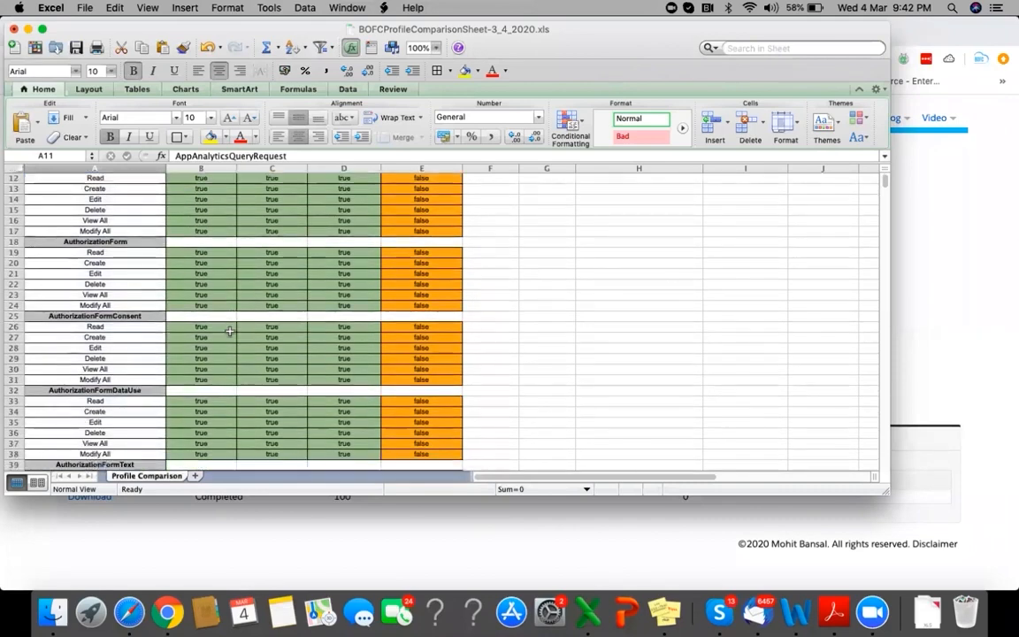
scroll(230, 331, "down", 4)
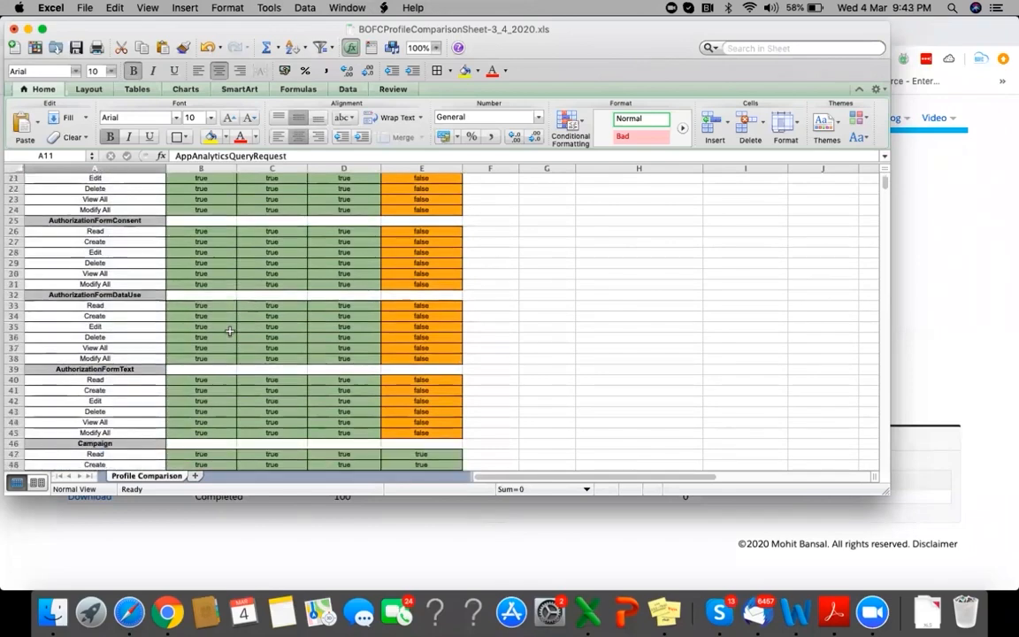
scroll(229, 331, "down", 1)
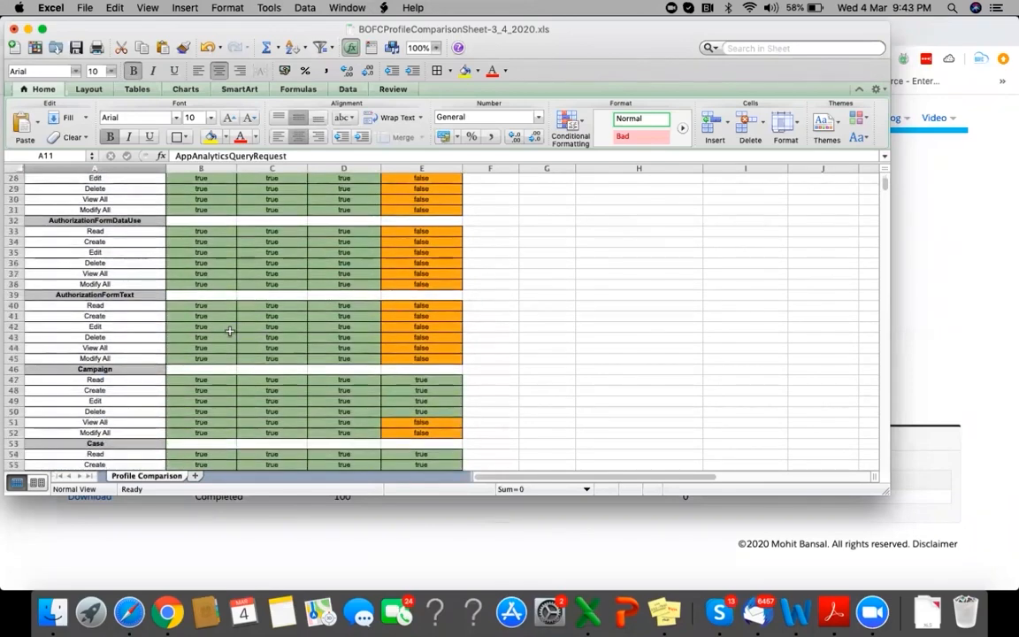
scroll(229, 331, "down", 3)
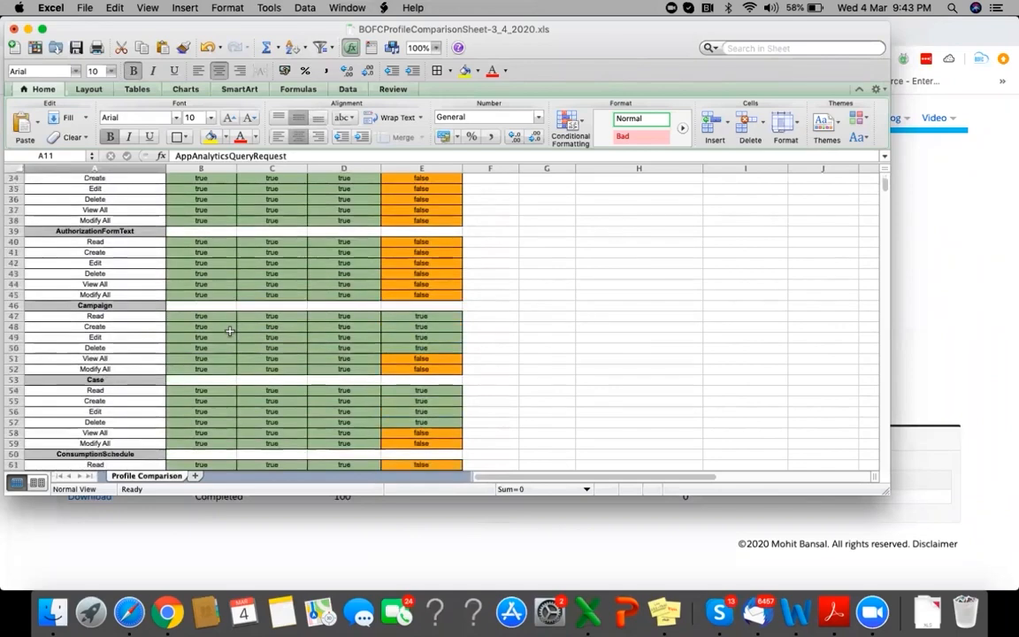
scroll(229, 331, "down", 3)
scroll(230, 330, "down", 20)
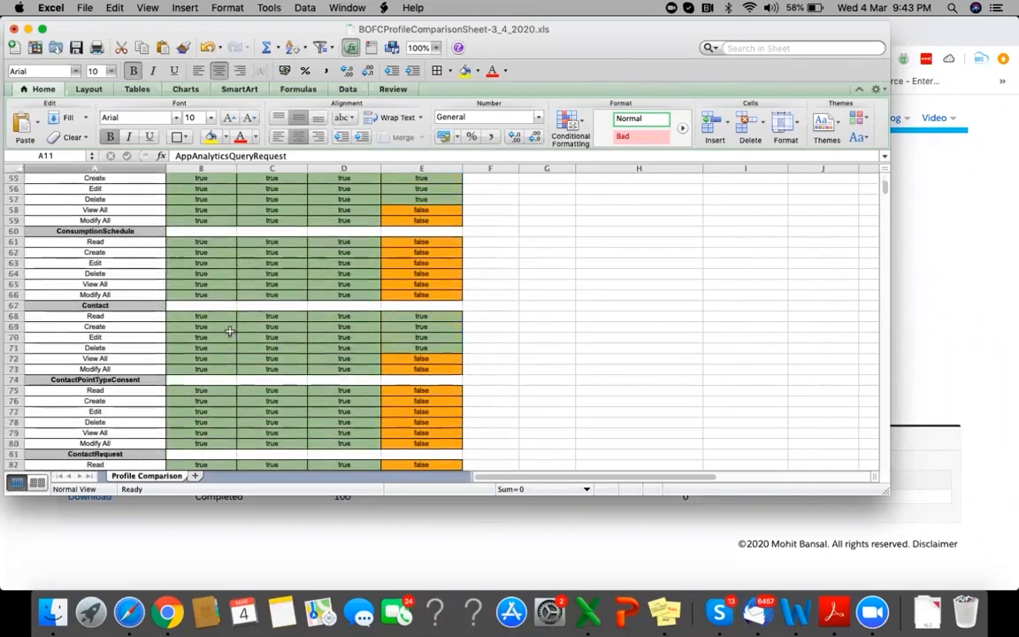
scroll(229, 331, "down", 20)
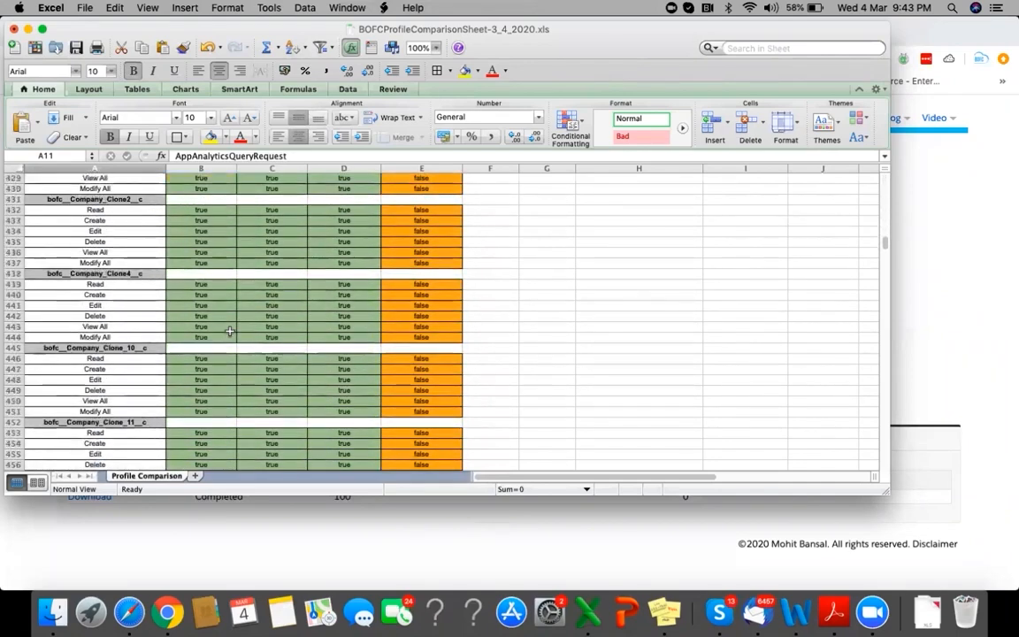
scroll(229, 331, "down", 20)
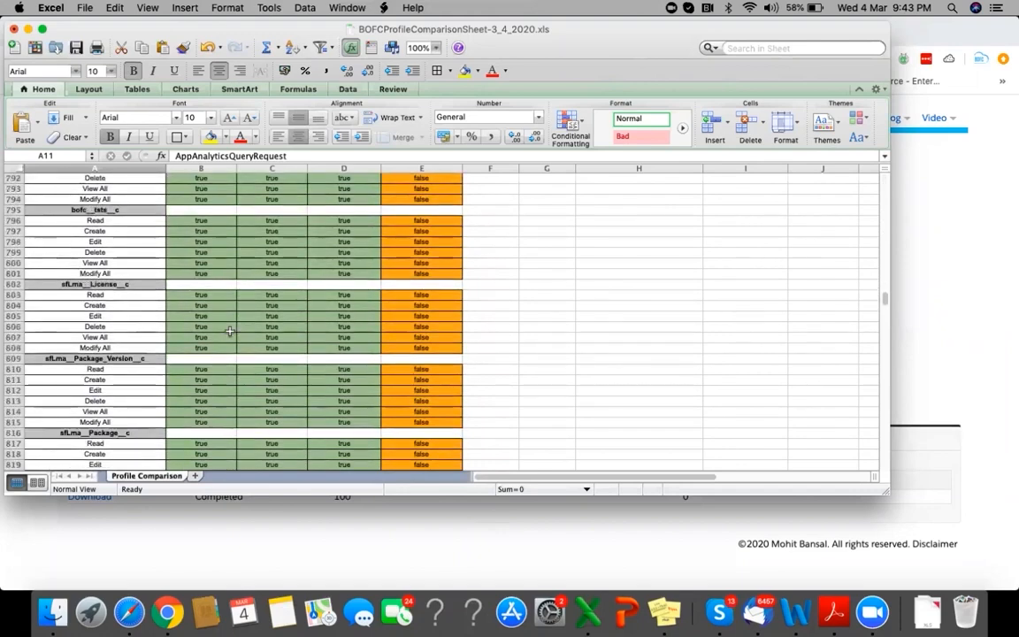
scroll(229, 331, "down", 4)
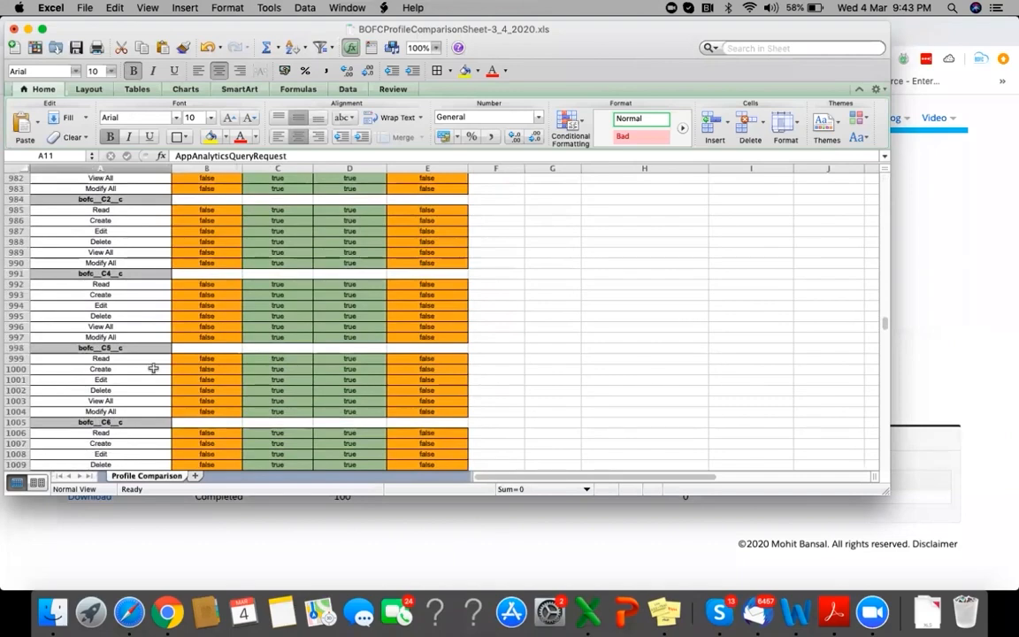
scroll(153, 368, "down", 2)
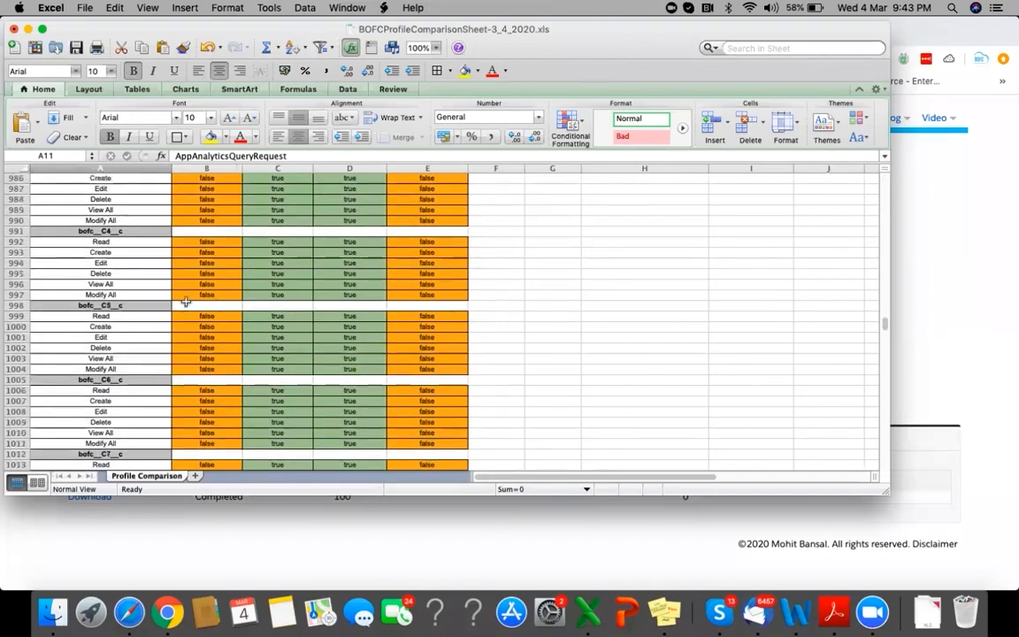
scroll(193, 289, "down", 20)
Review the Tab Settings section and the start of the User Permissions section for differences between profiles.
scroll(193, 289, "up", 14)
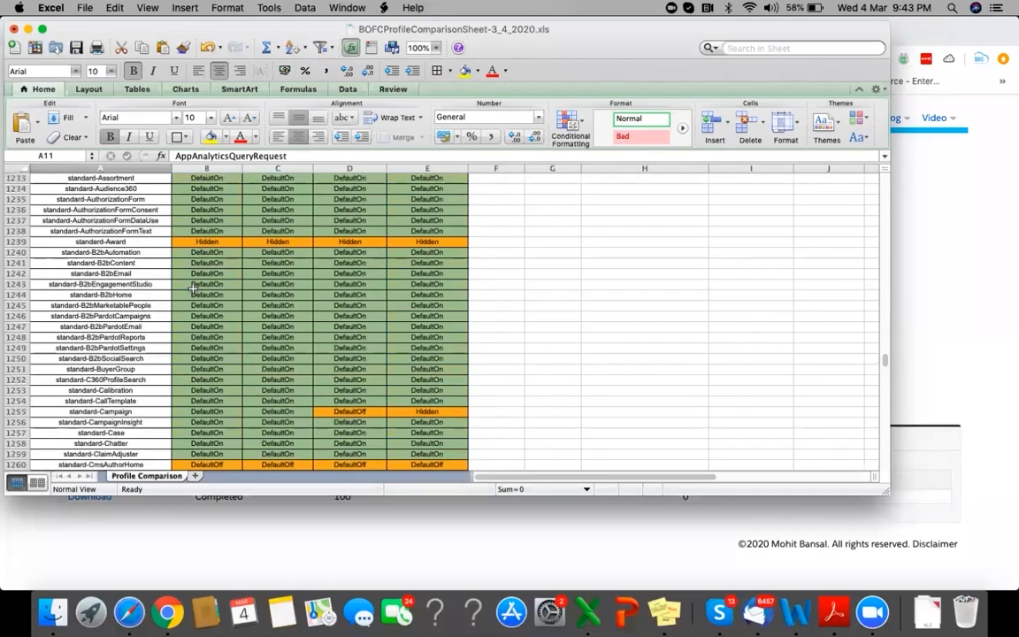
scroll(193, 288, "up", 8)
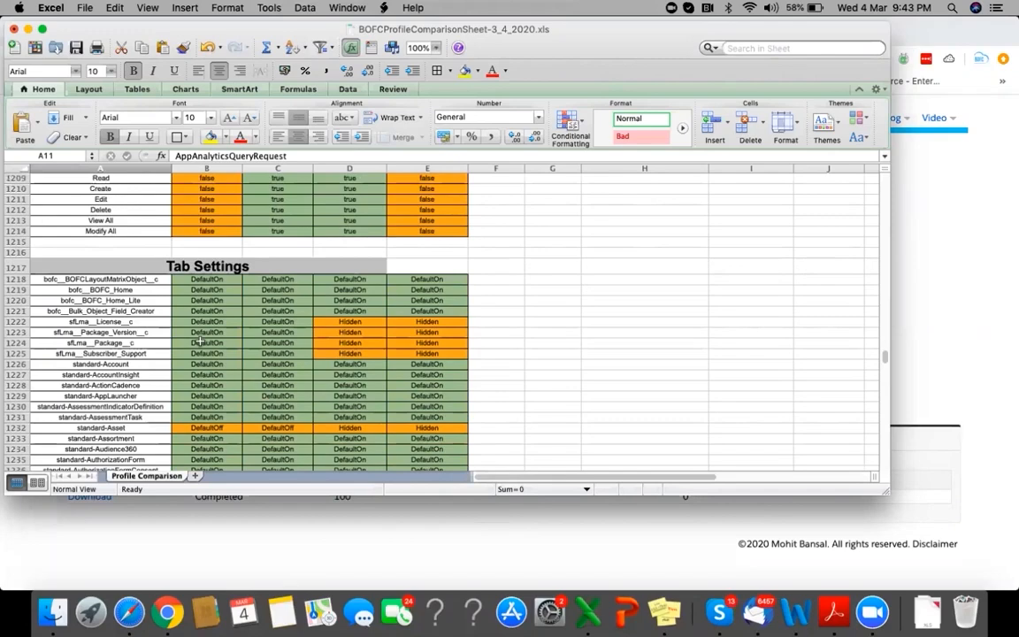
scroll(200, 341, "down", 1)
scroll(200, 342, "down", 4)
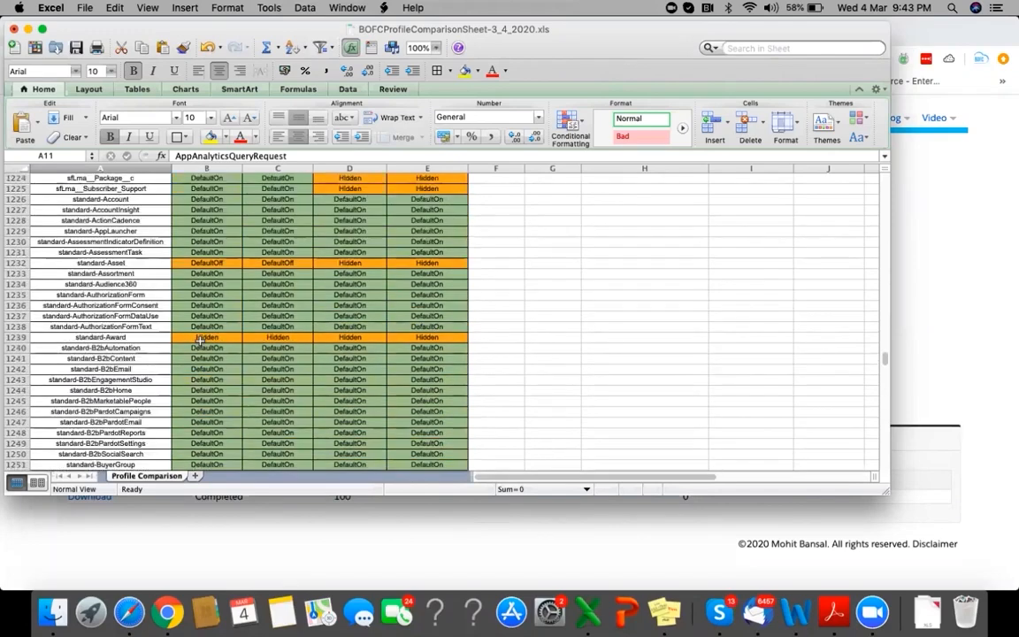
scroll(201, 340, "down", 20)
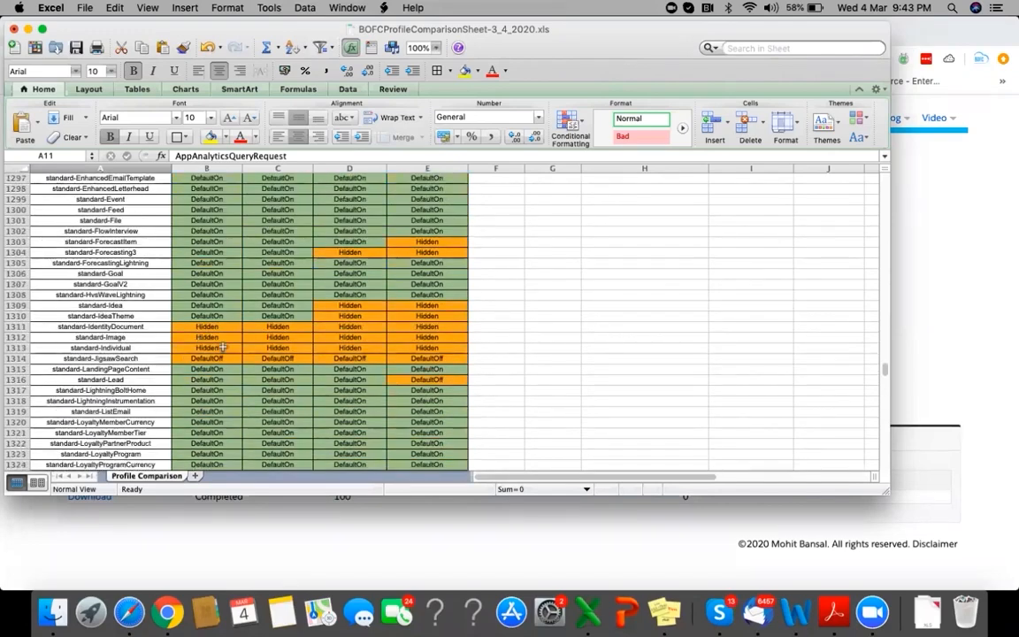
scroll(202, 340, "down", 20)
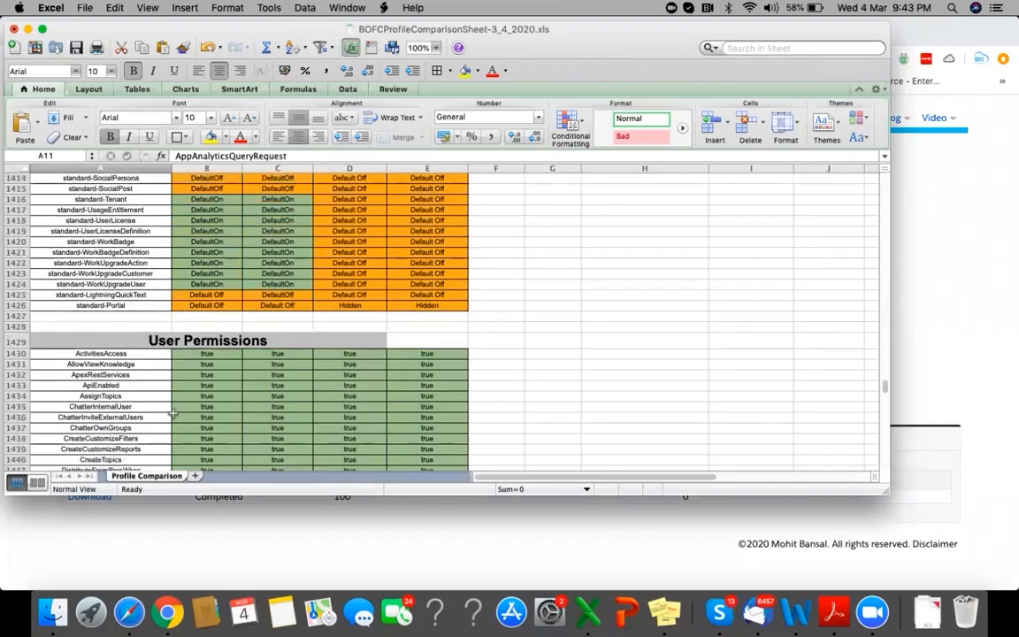
scroll(173, 411, "down", 2)
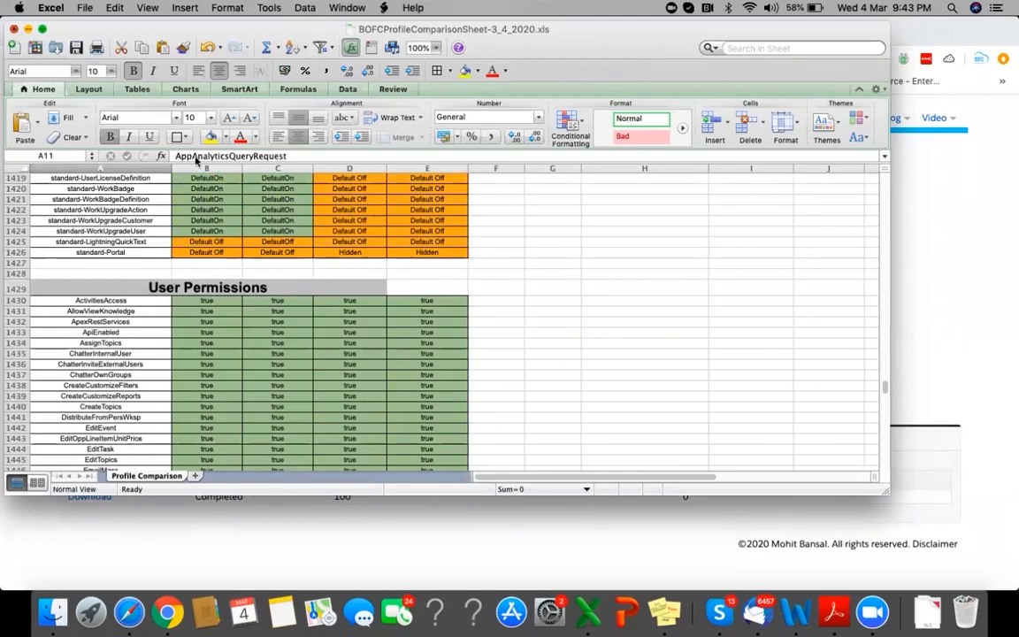
Close the comparison workbook, and in Chrome start an Export Multiple Profiles run producing one xls sheet with multiple tabs.
key("super+w")
left_click(387, 145)
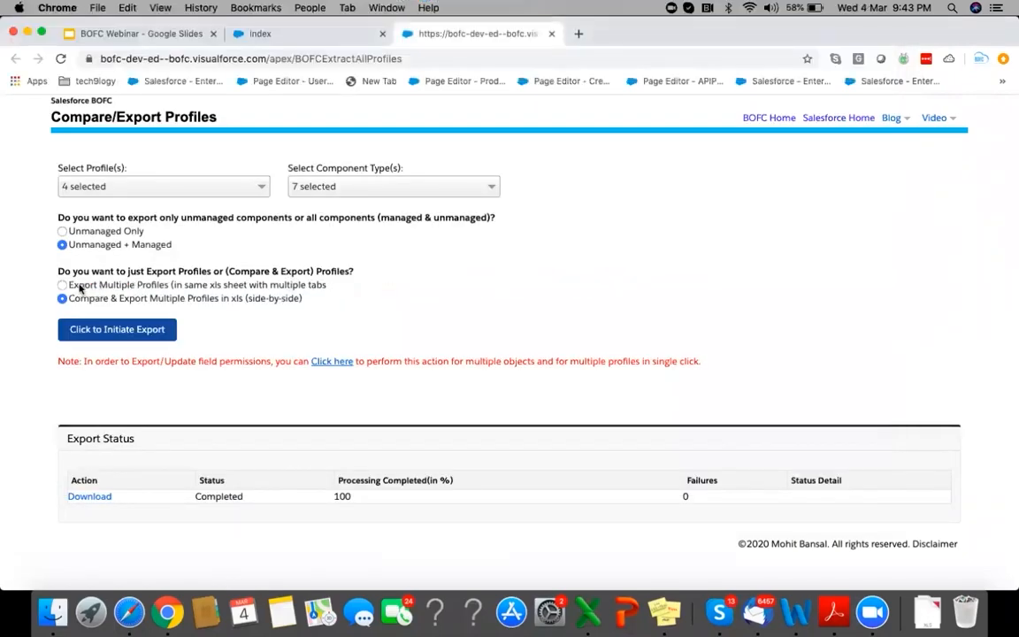
left_click(63, 285)
left_click(118, 329)
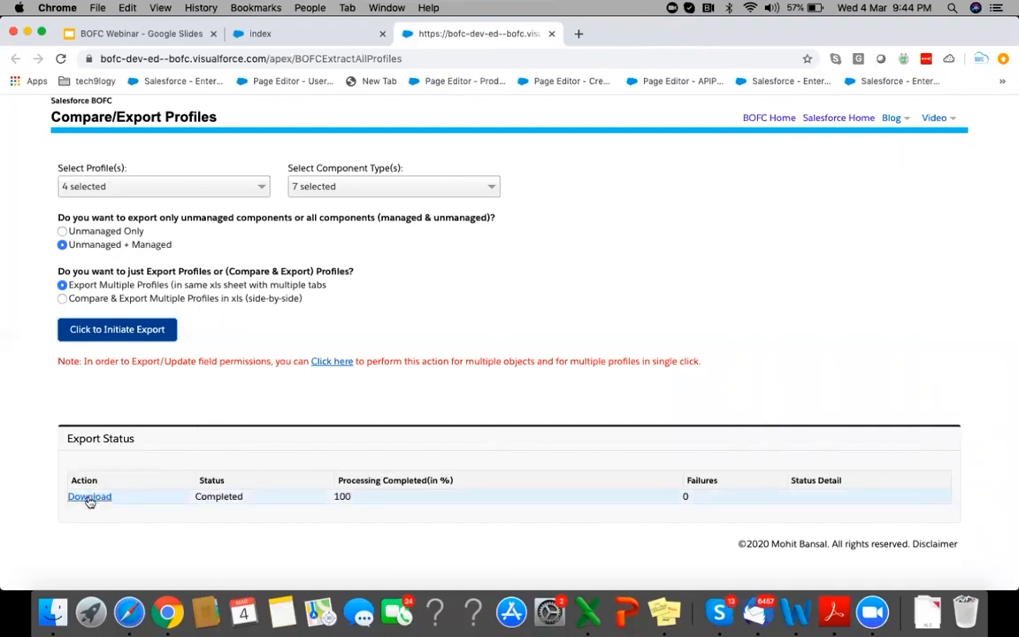
Download and open the multi-tab profile export, and review Object Permissions and Custom App Settings on the Testing Profile 1 sheet.
left_click(89, 497)
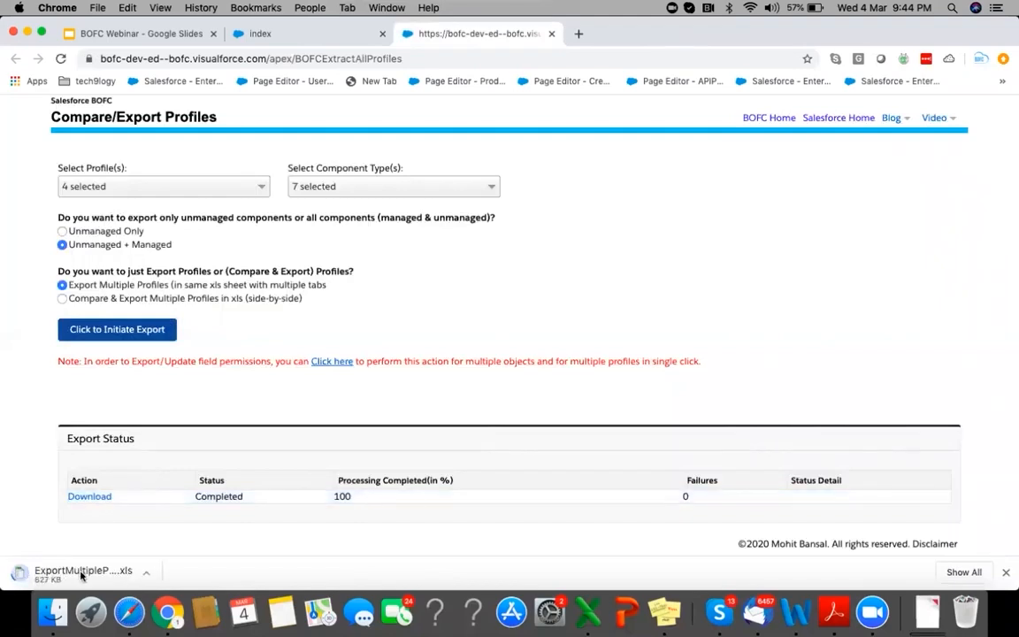
left_click(82, 576)
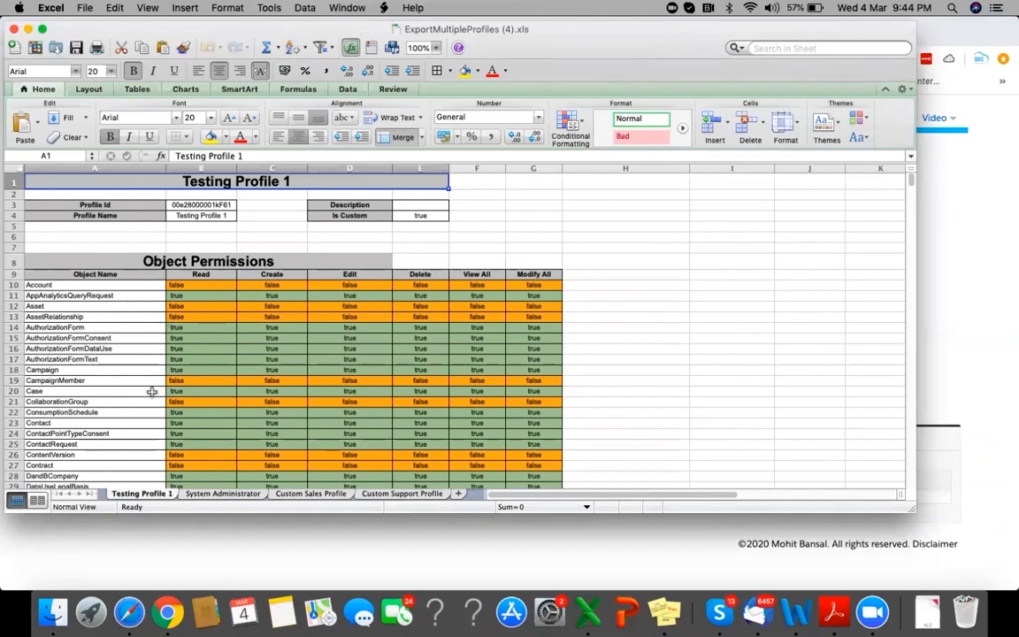
scroll(152, 392, "down", 2)
scroll(152, 392, "down", 5)
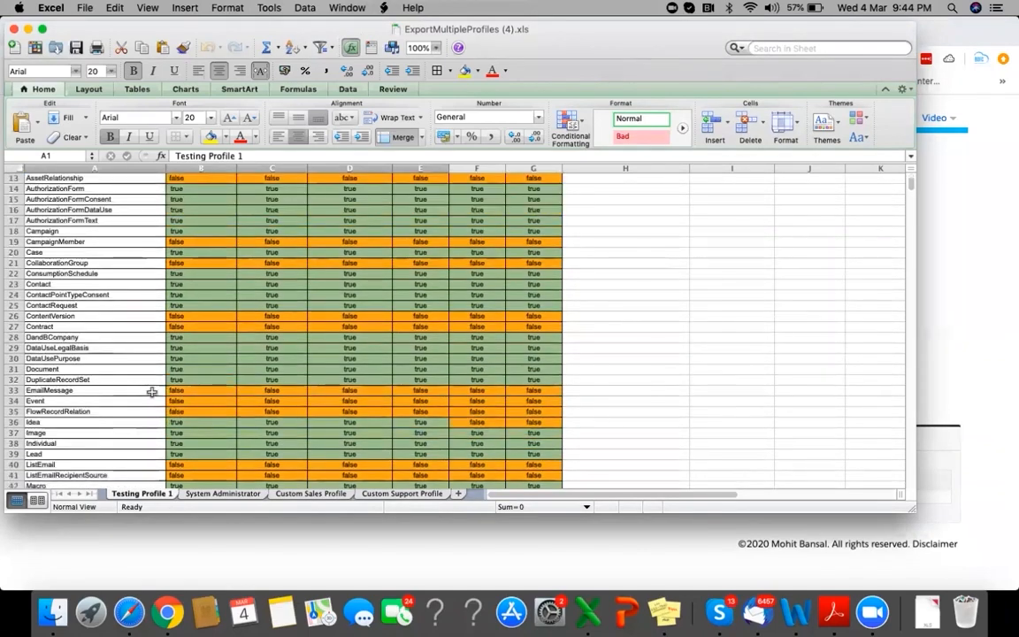
scroll(152, 392, "down", 20)
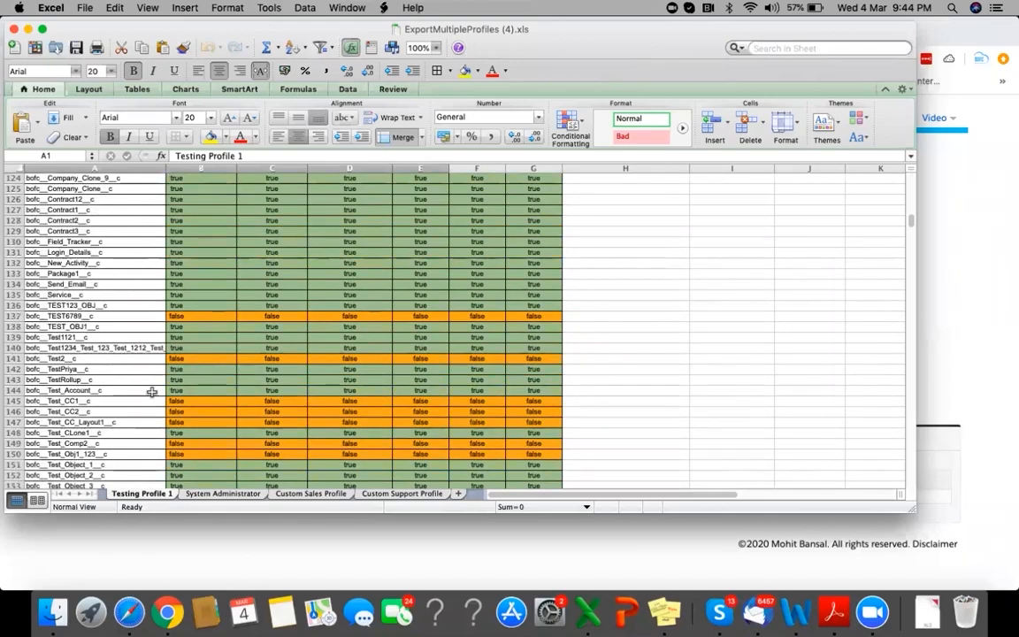
scroll(160, 400, "down", 6)
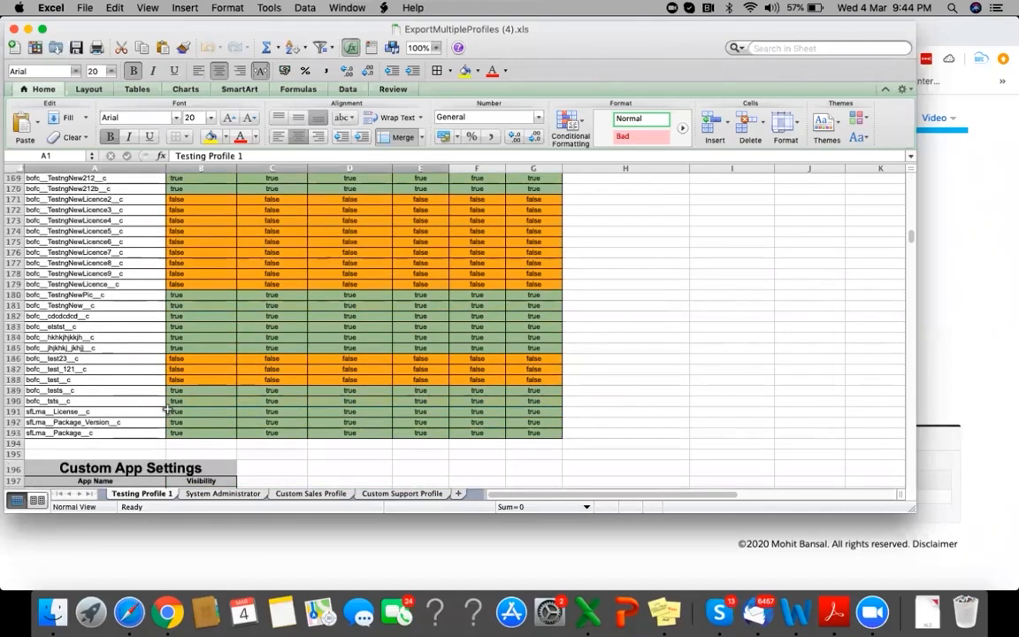
scroll(169, 381, "down", 7)
scroll(186, 385, "down", 9)
scroll(173, 442, "up", 7)
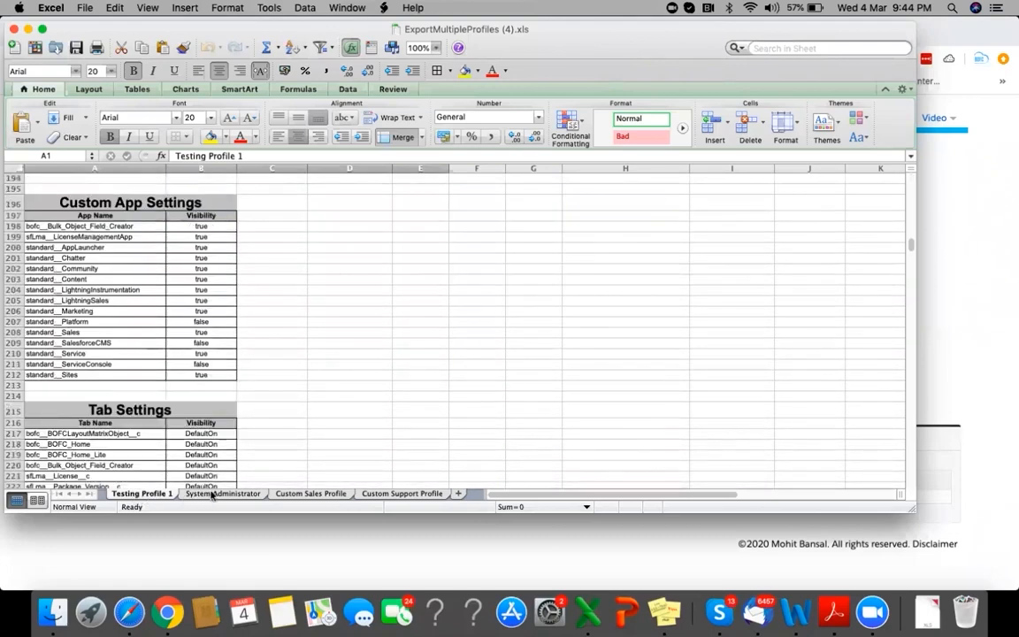
View the System Administrator, Custom Sales Profile and Custom Support Profile sheets, and close the workbook.
left_click(206, 494)
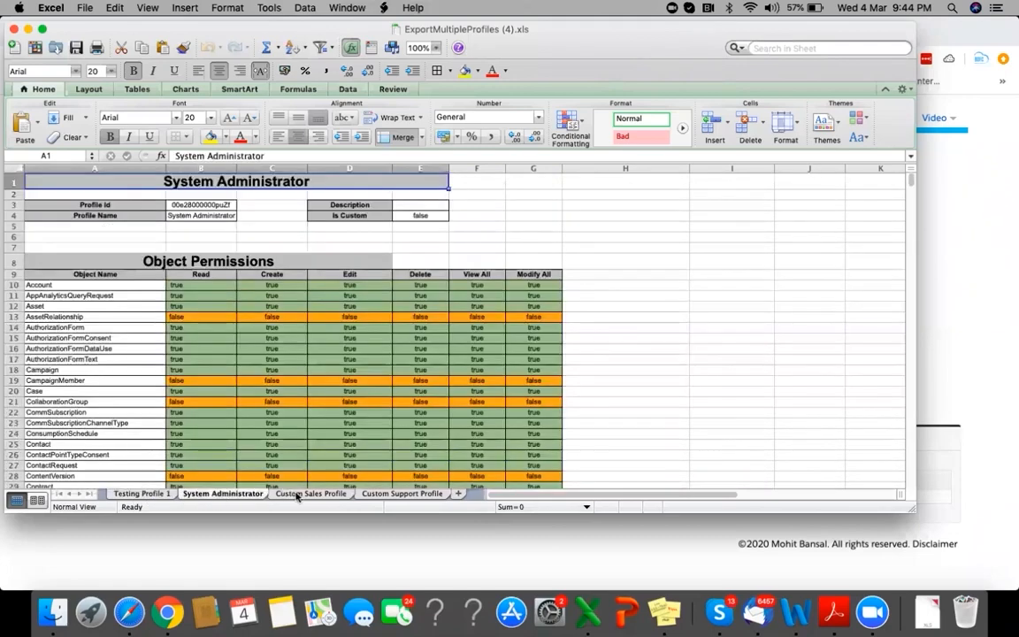
left_click(298, 495)
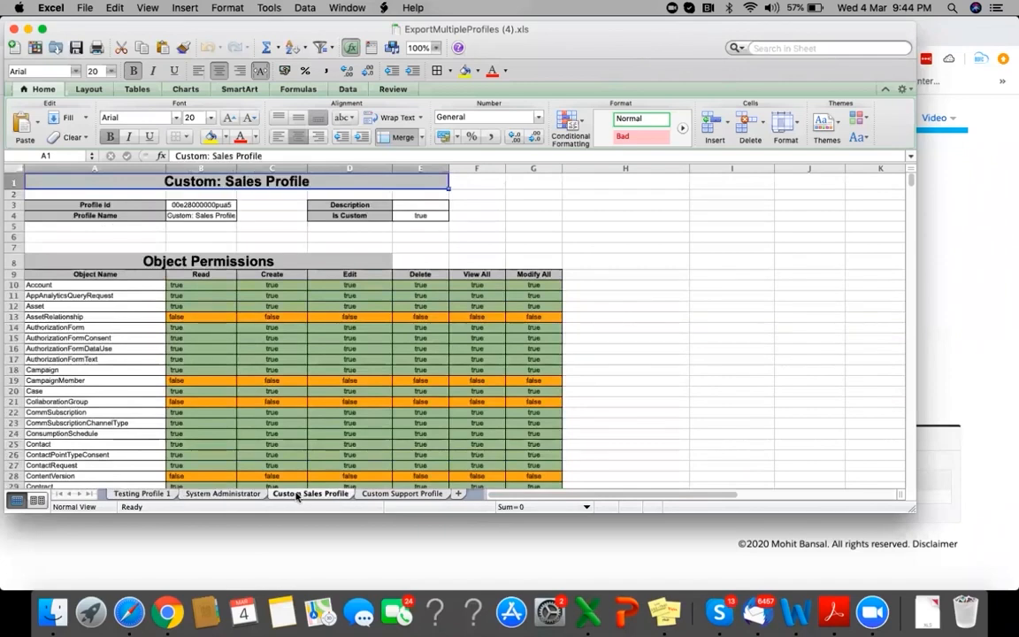
left_click(379, 496)
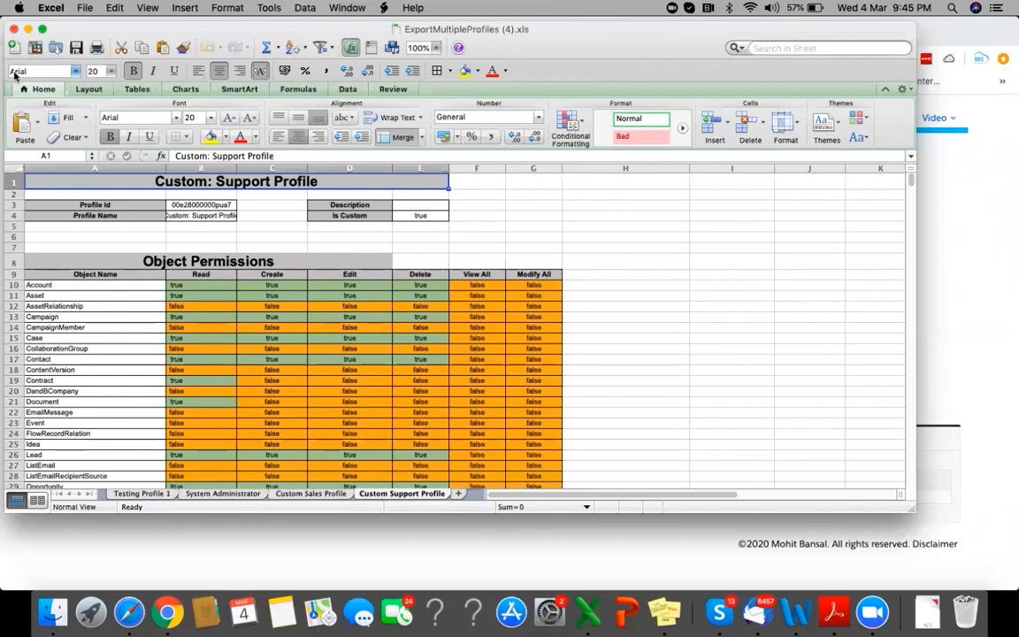
left_click(14, 32)
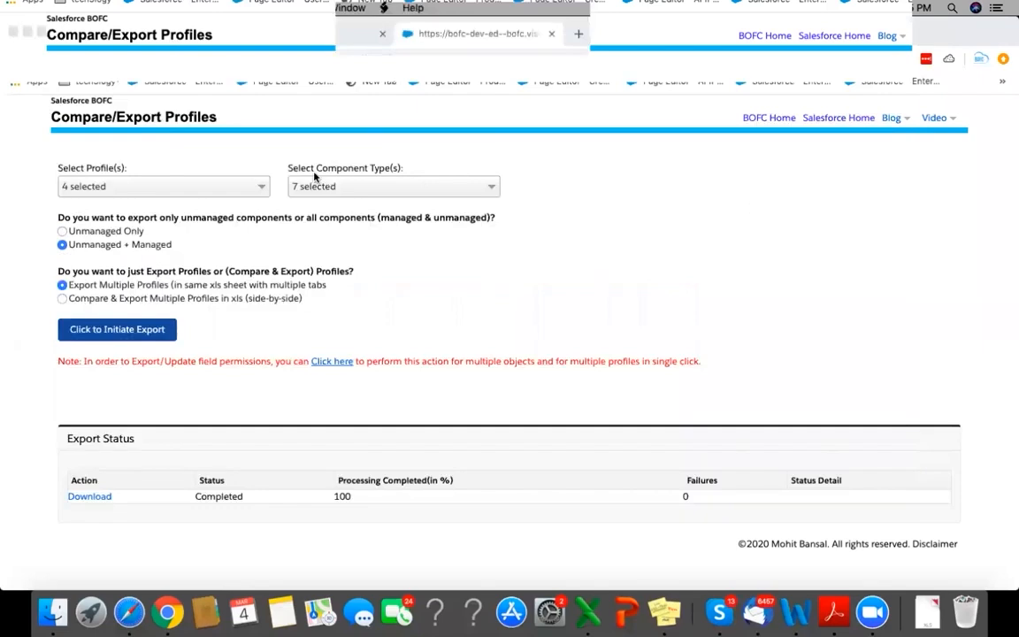
Check the Compare/Export Profiles page's Blog and Video links, and show the Compare & Export Multiple Permission Sets slide in the BOFC Webinar deck.
left_click(898, 121)
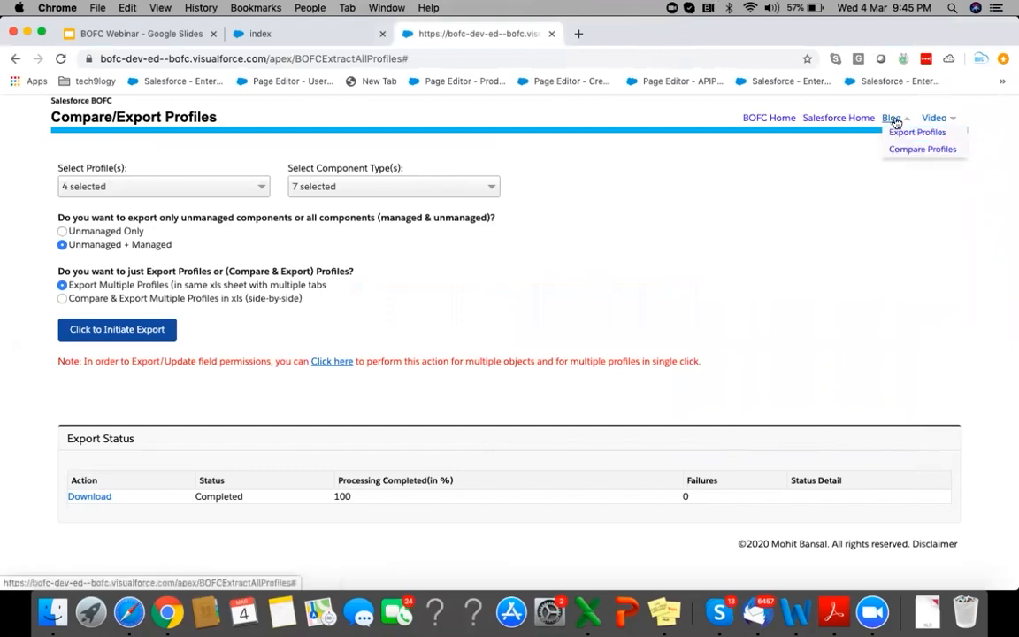
left_click(936, 121)
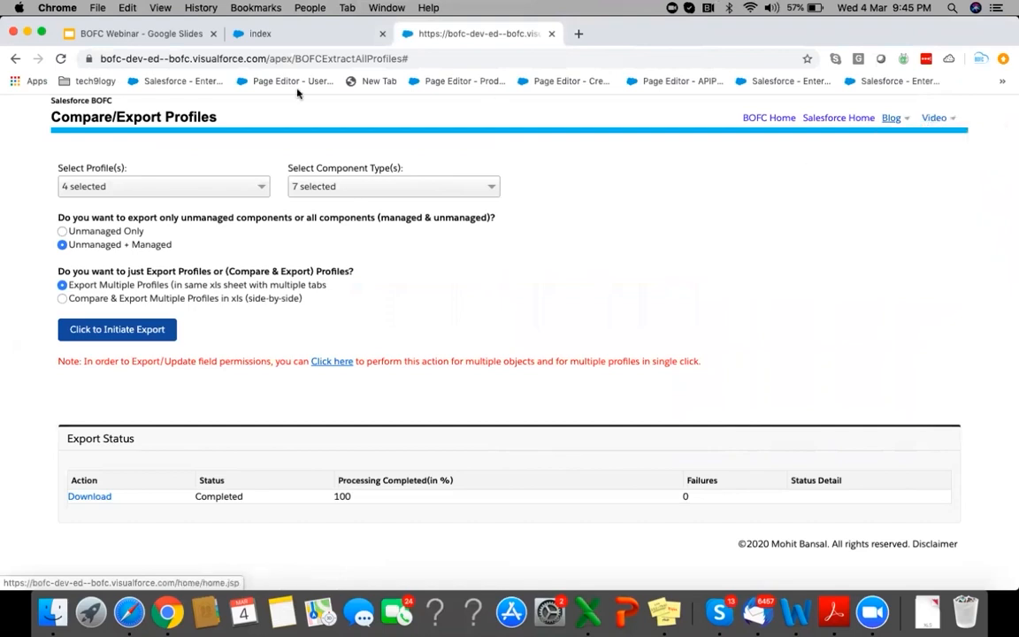
left_click(181, 34)
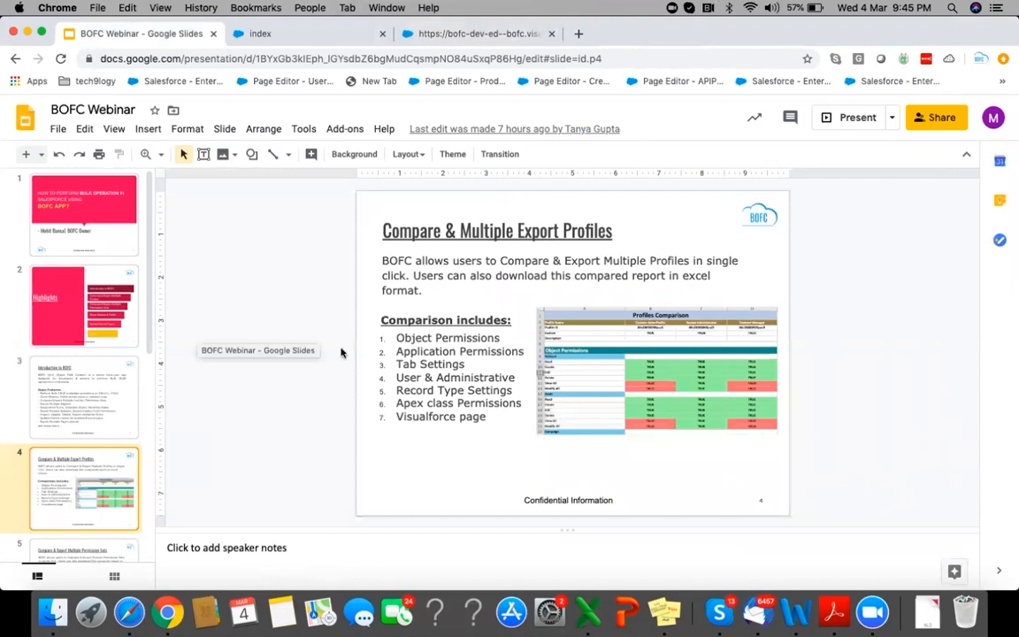
key("Down")
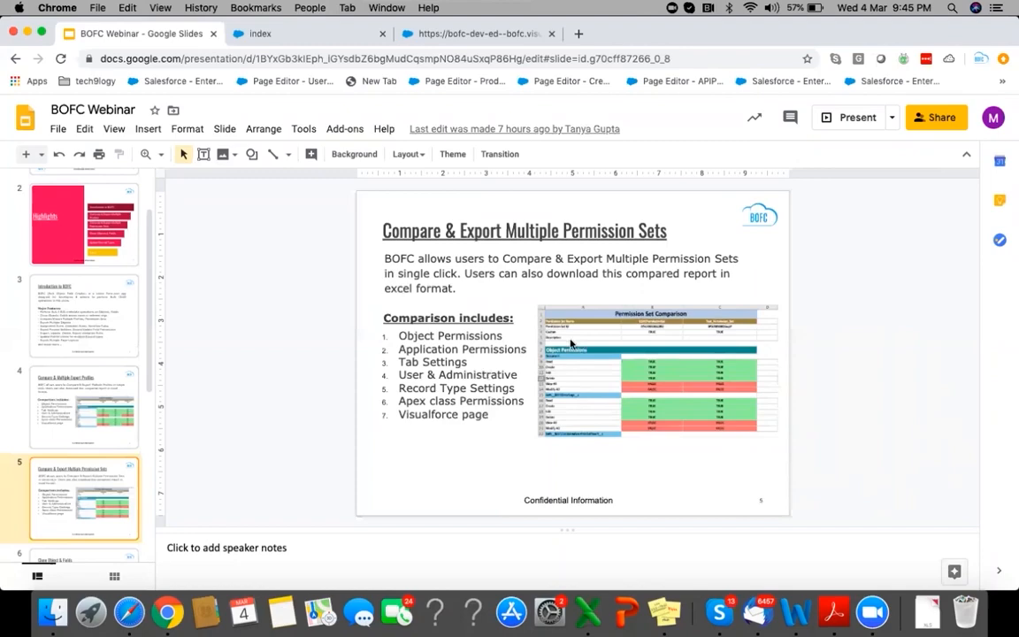
From the BOFC home page, open the Manage Permission Sets page through the Bulk Permission Set Operations section.
key("ctrl+Tab")
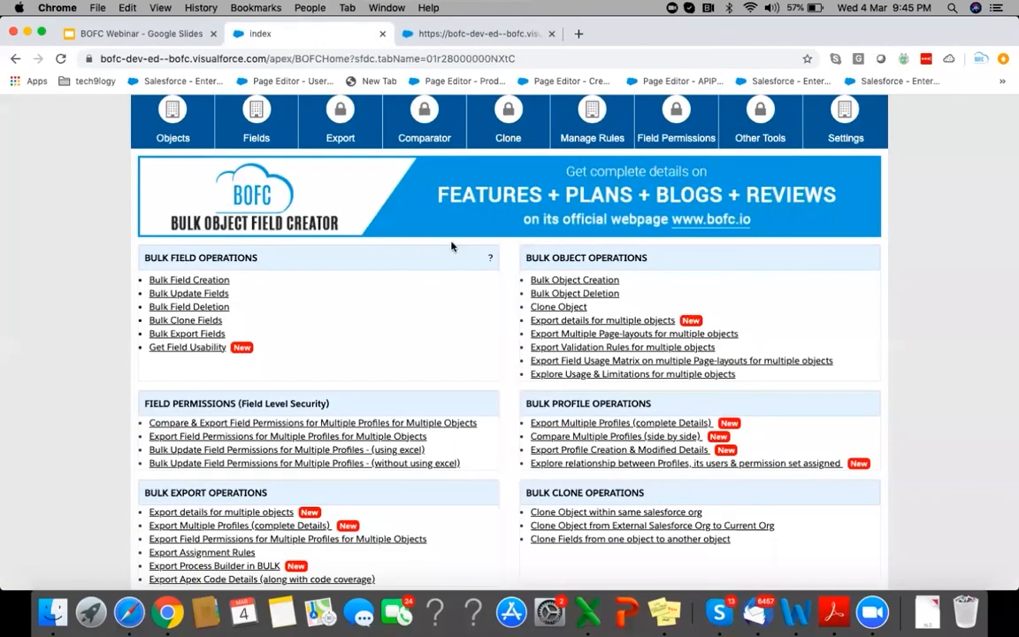
scroll(402, 154, "down", 5)
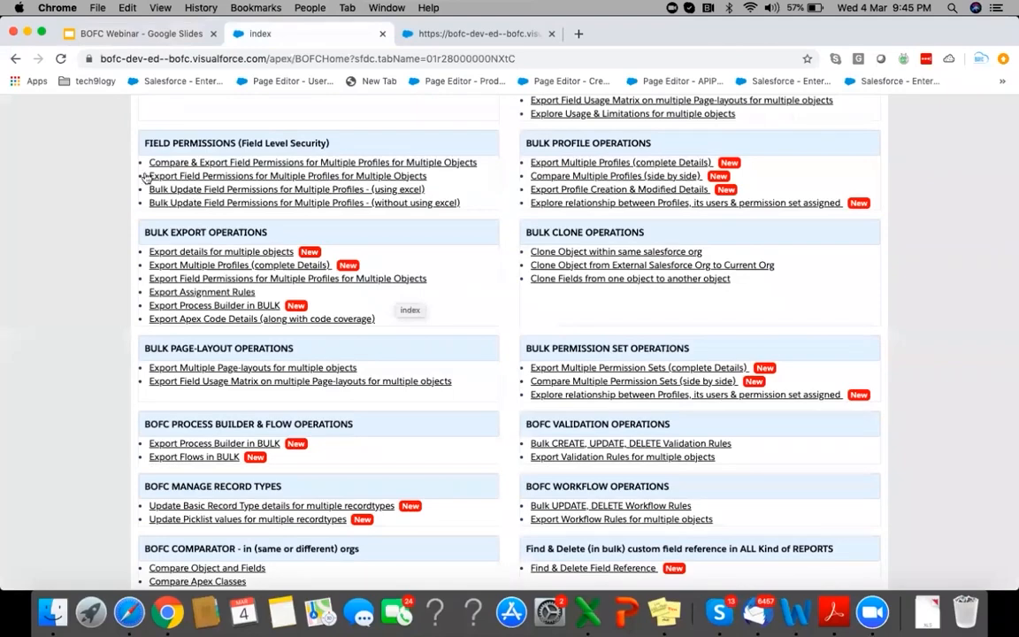
key("ctrl+Tab")
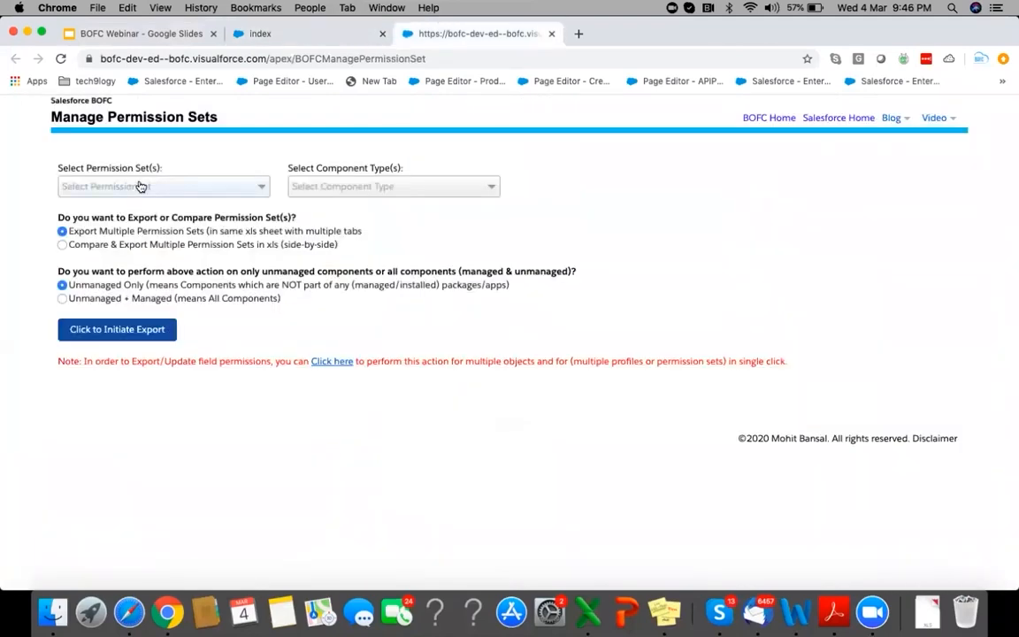
Select the permission sets BOFCPermissionSet and Test_Permission_Set2, with all component types.
left_click(139, 186)
left_click(107, 237)
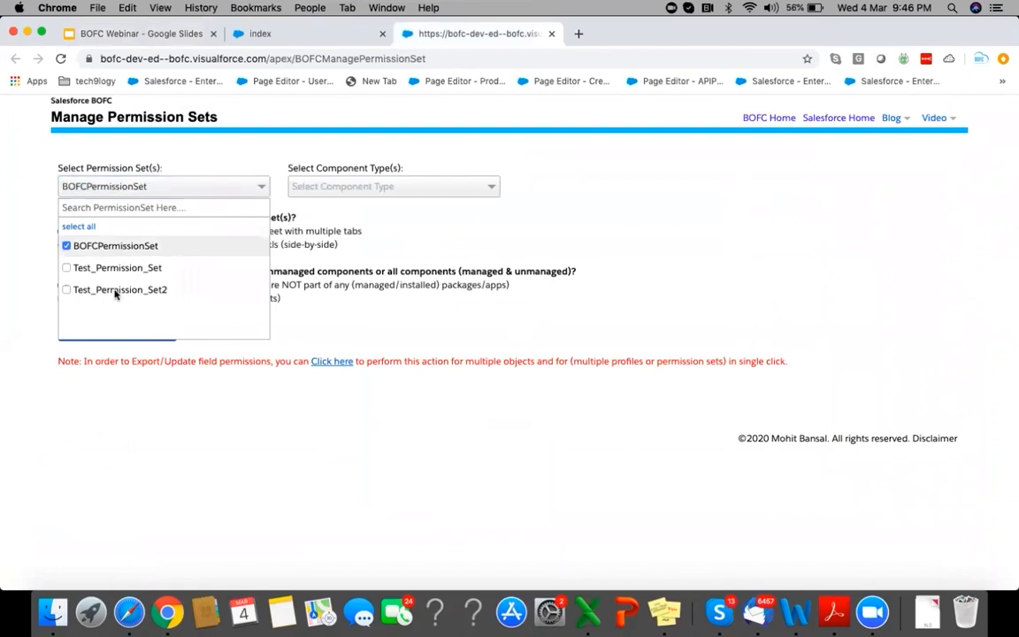
left_click(115, 291)
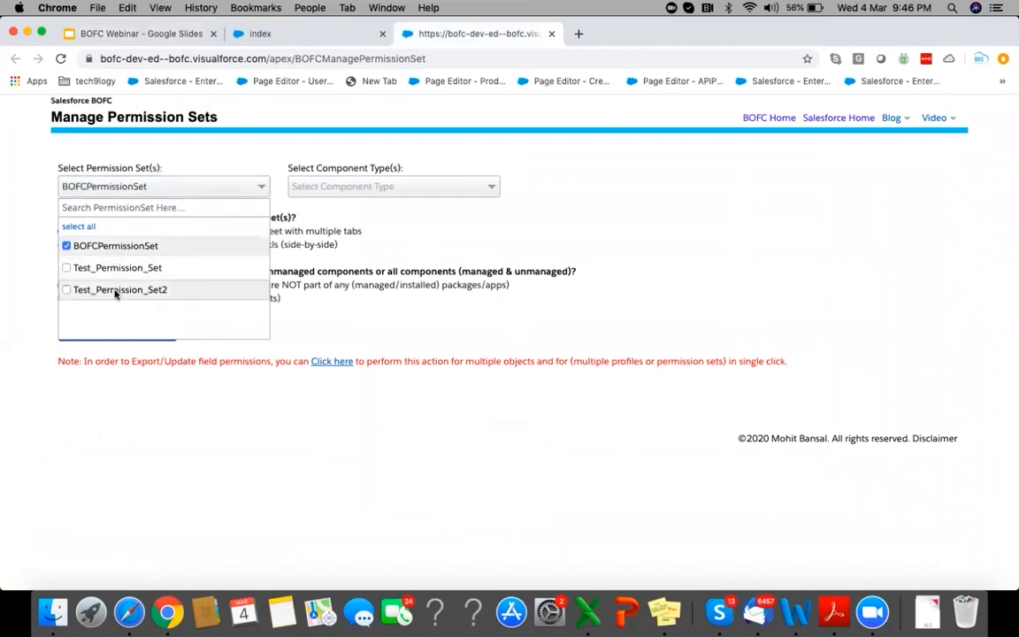
left_click(327, 192)
left_click(311, 228)
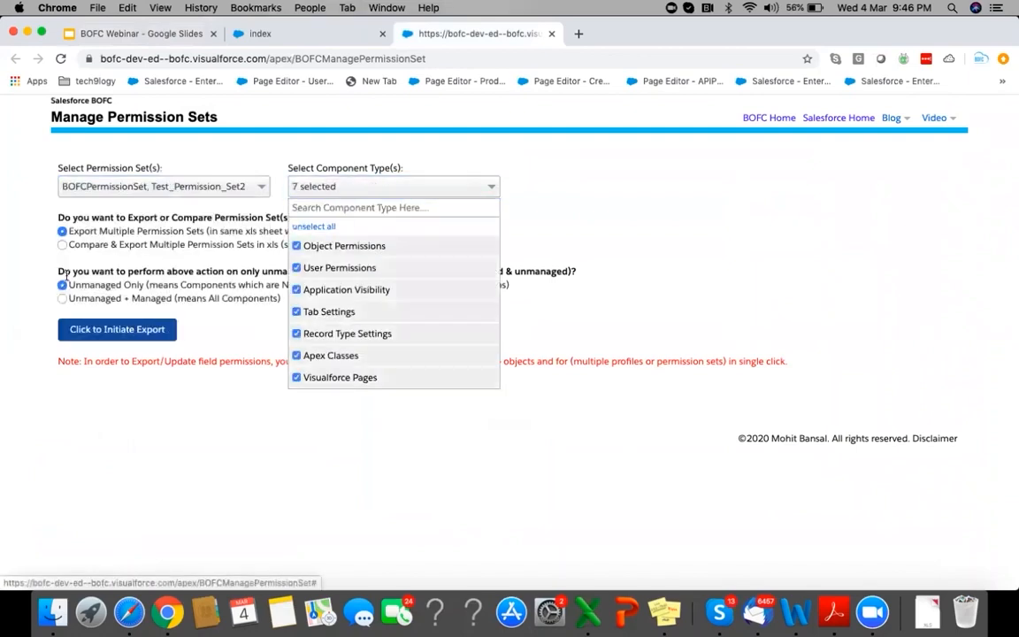
Start a side-by-side Compare & Export of the permission sets covering Unmanaged + Managed components.
left_click(88, 247)
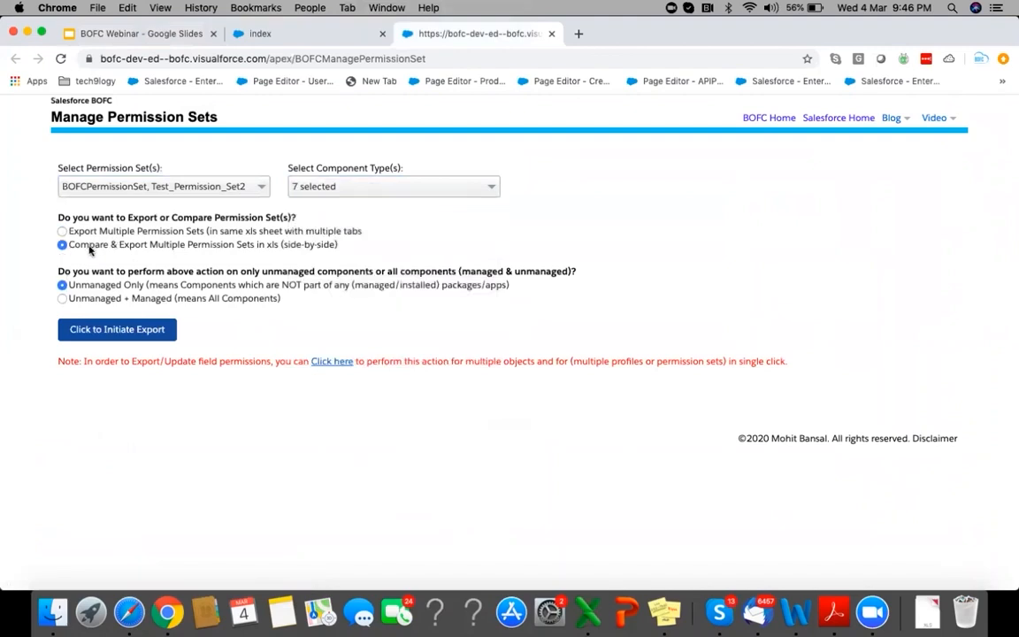
left_click(106, 298)
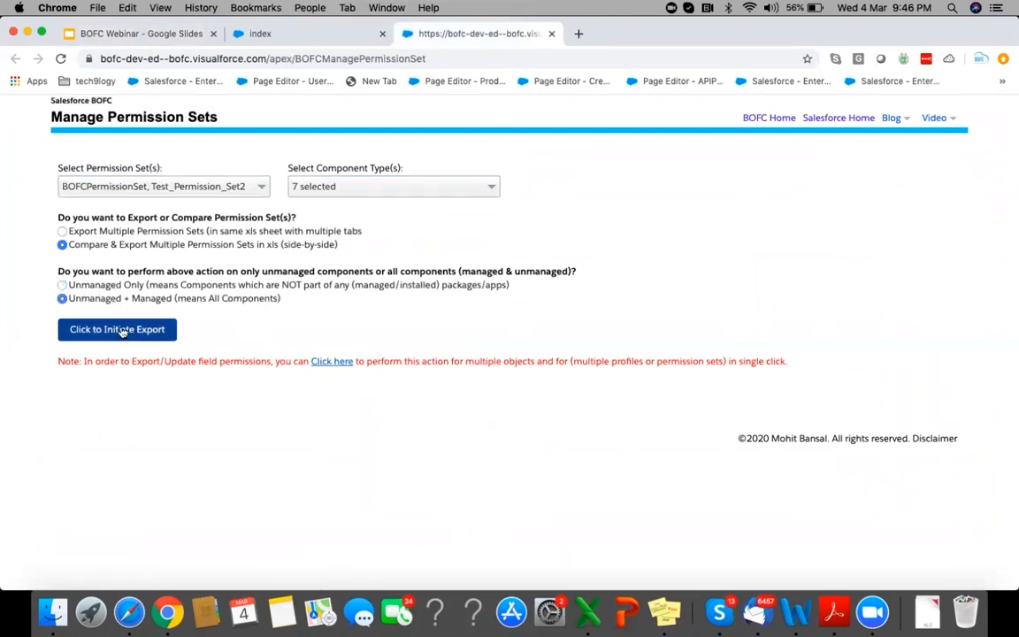
left_click(116, 331)
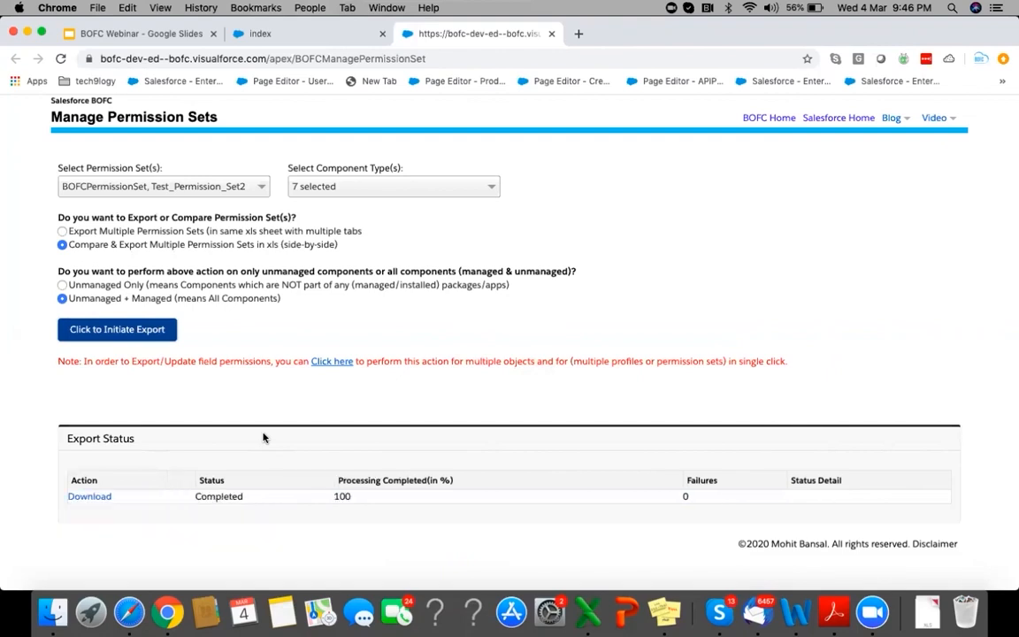
Download and open the permission set comparison workbook, and widen column B to fit the Test_Permission_Set2 heading.
left_click(92, 497)
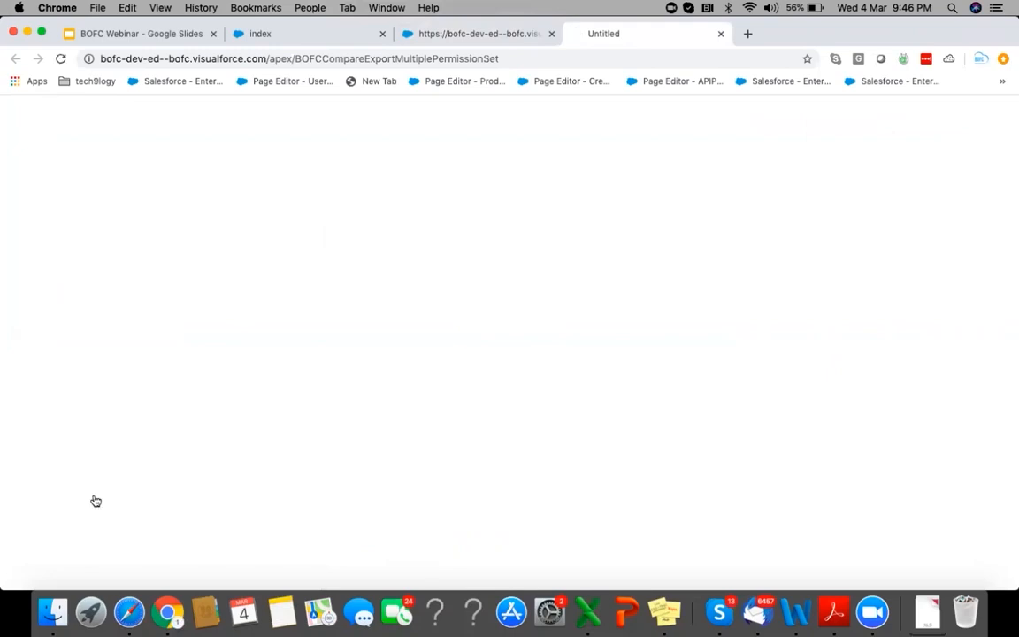
left_click(77, 572)
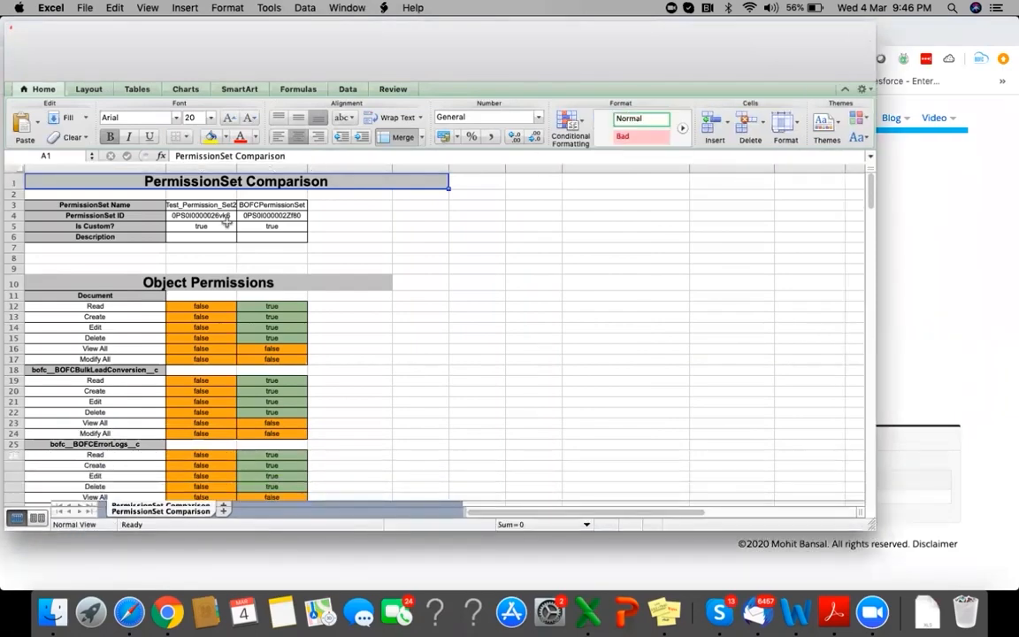
left_click(96, 168)
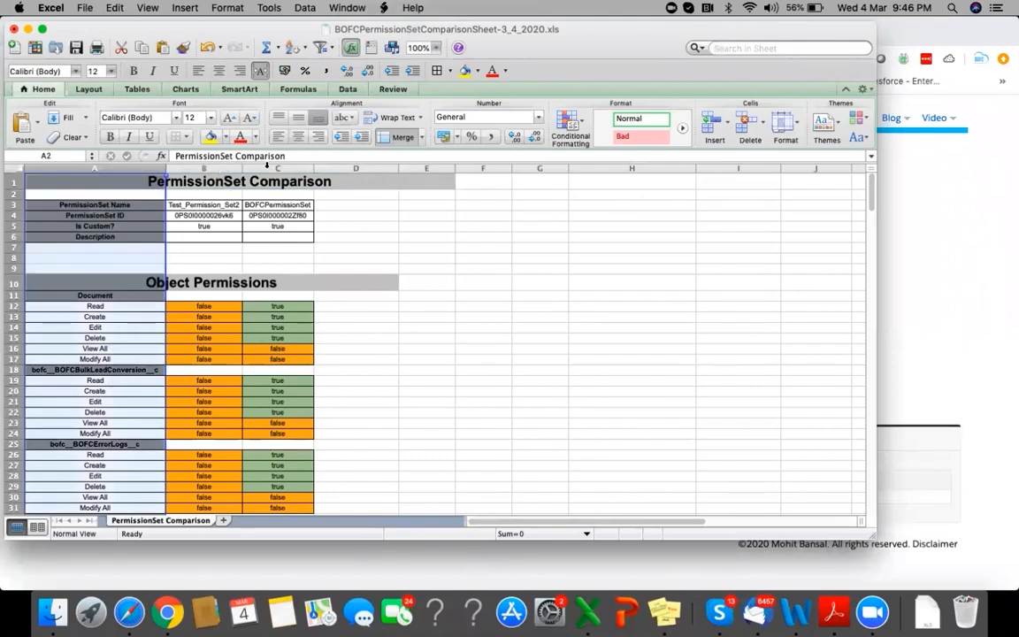
left_click(385, 328)
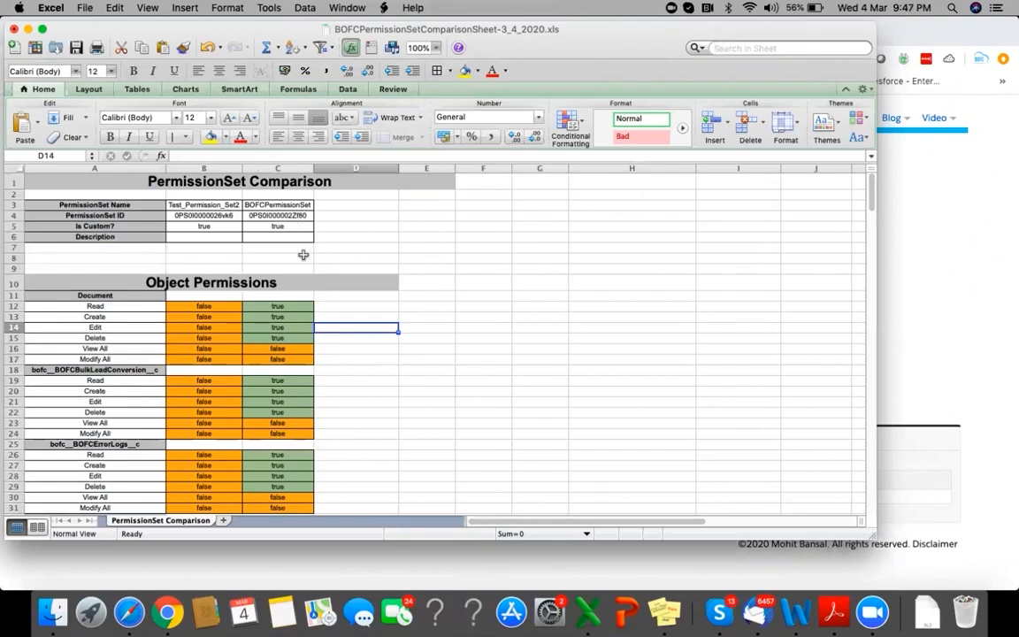
Close the comparison workbook without saving the changes, and close the Manage Permission Sets page in Chrome.
left_click(14, 29)
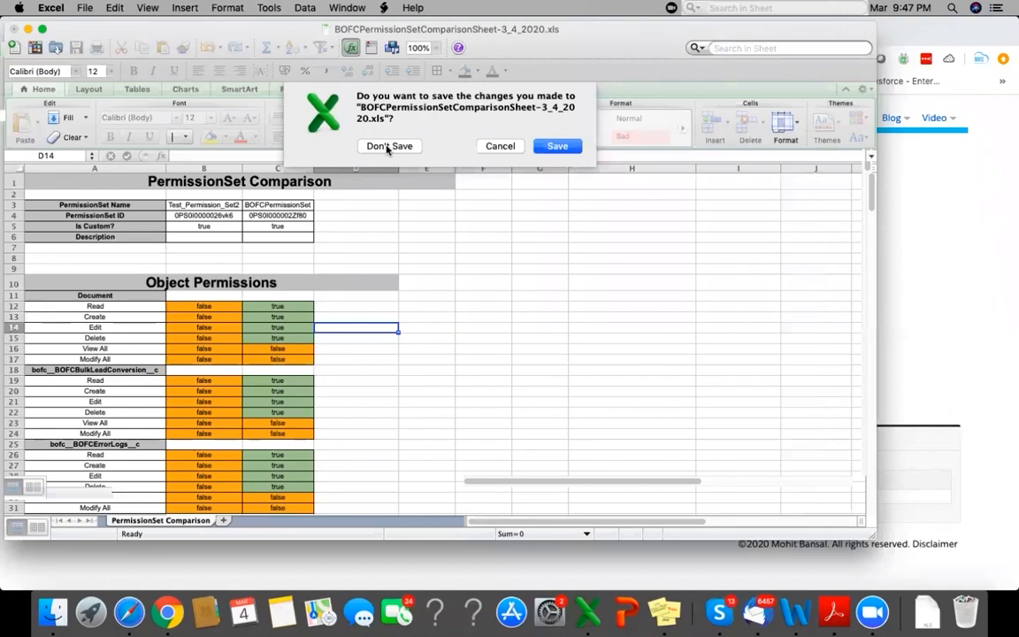
left_click(389, 146)
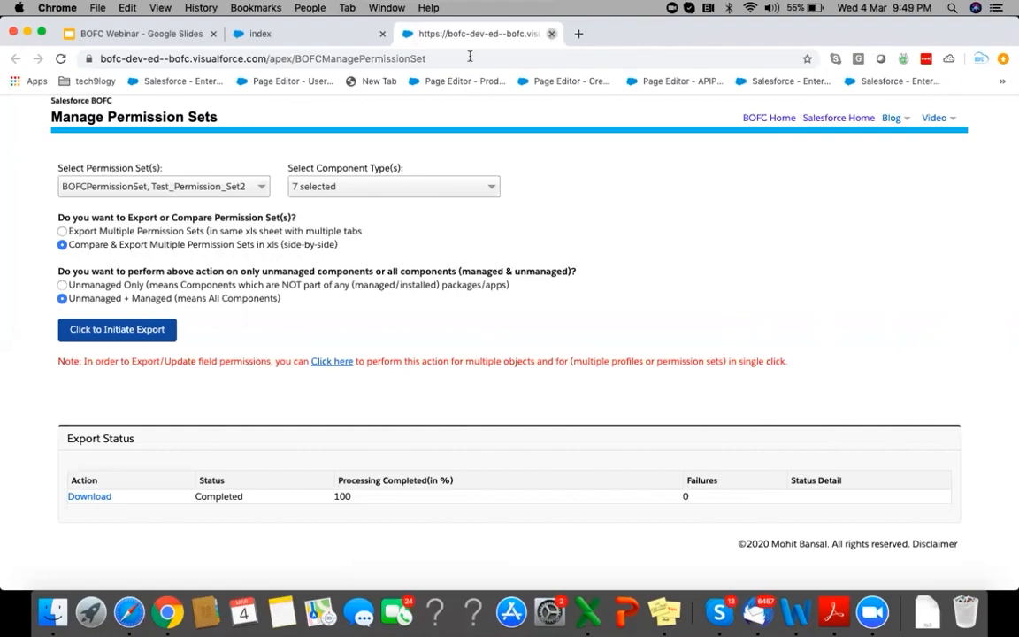
key("super+w")
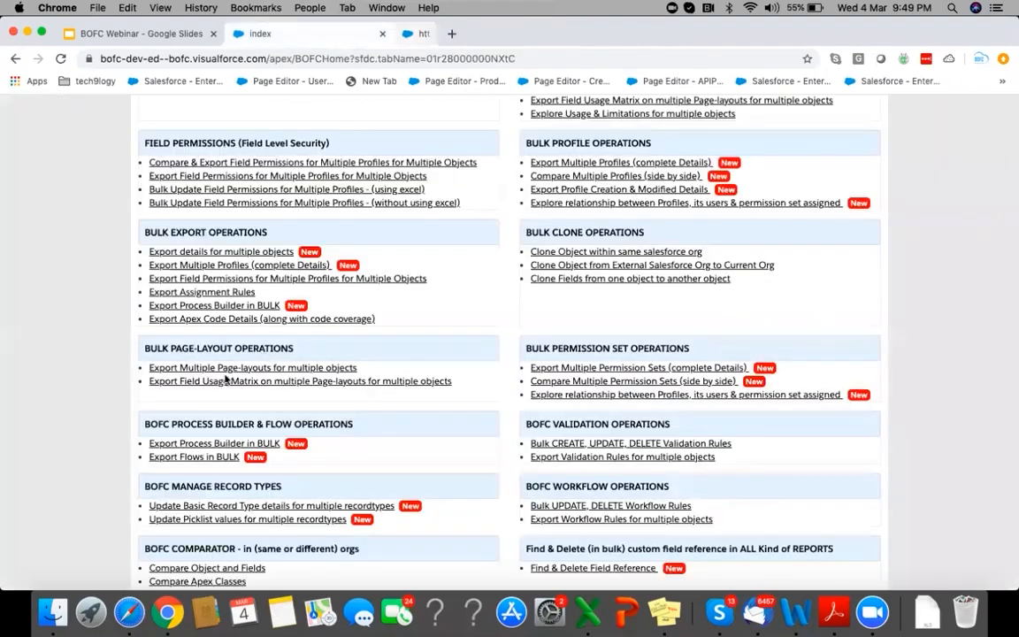
Show the Clone Object & Fields slide in the BOFC Webinar presentation.
key("ctrl+shift+Tab")
scroll(97, 450, "down", 2)
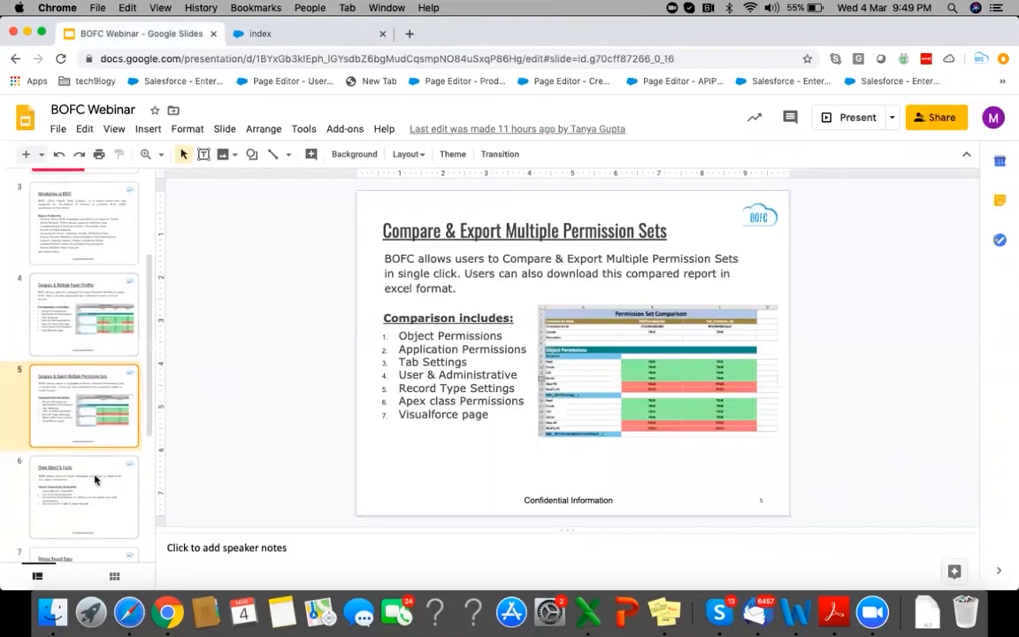
left_click(97, 478)
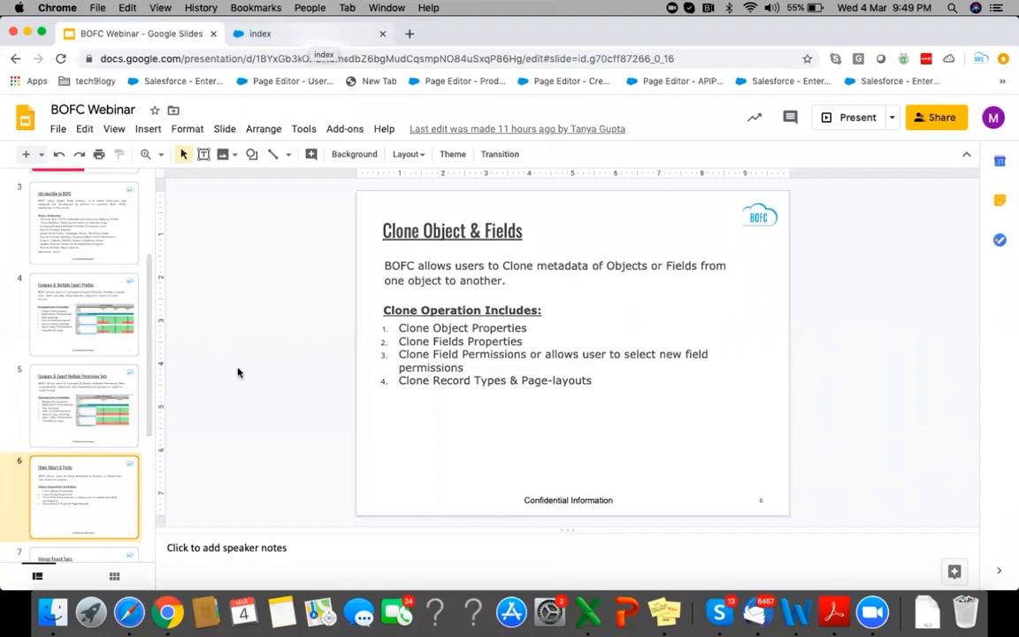
Return to the BOFC home page and open Clone Object from the Bulk Object Operations section.
key("ctrl+Tab")
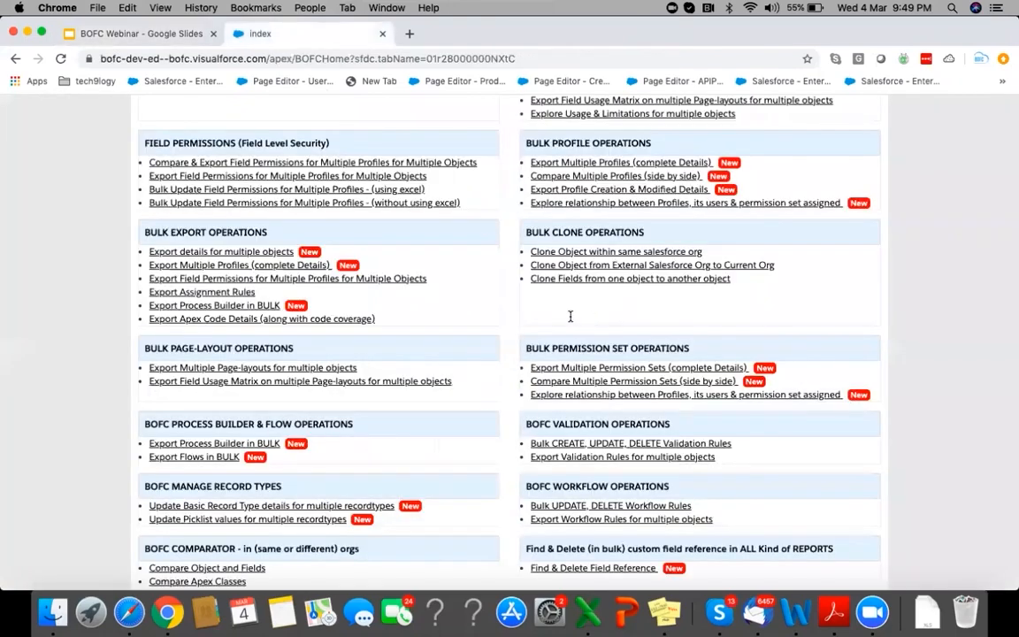
scroll(574, 322, "up", 5)
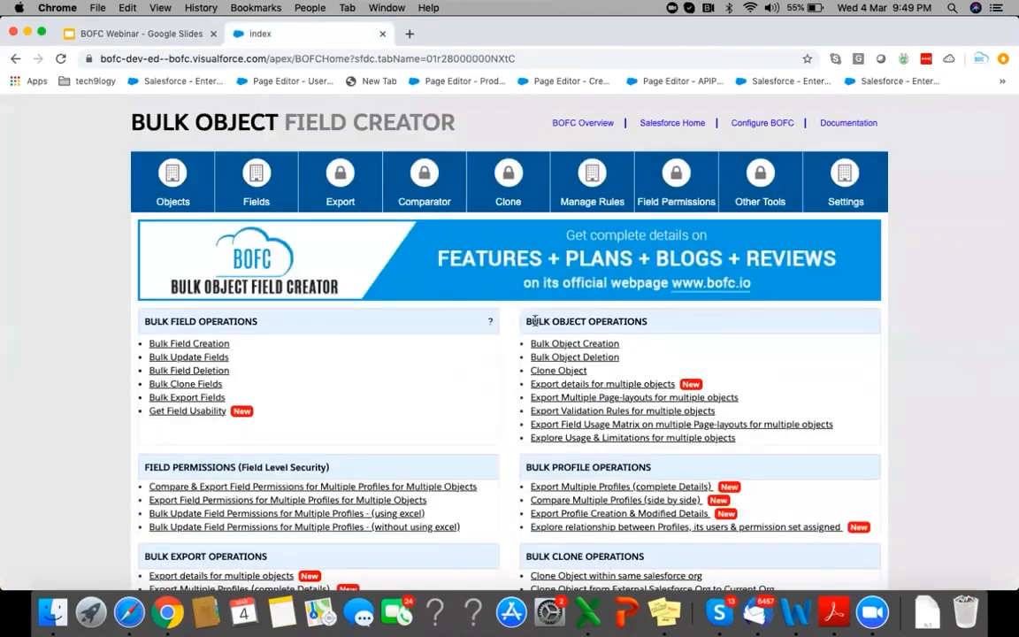
left_click(565, 376)
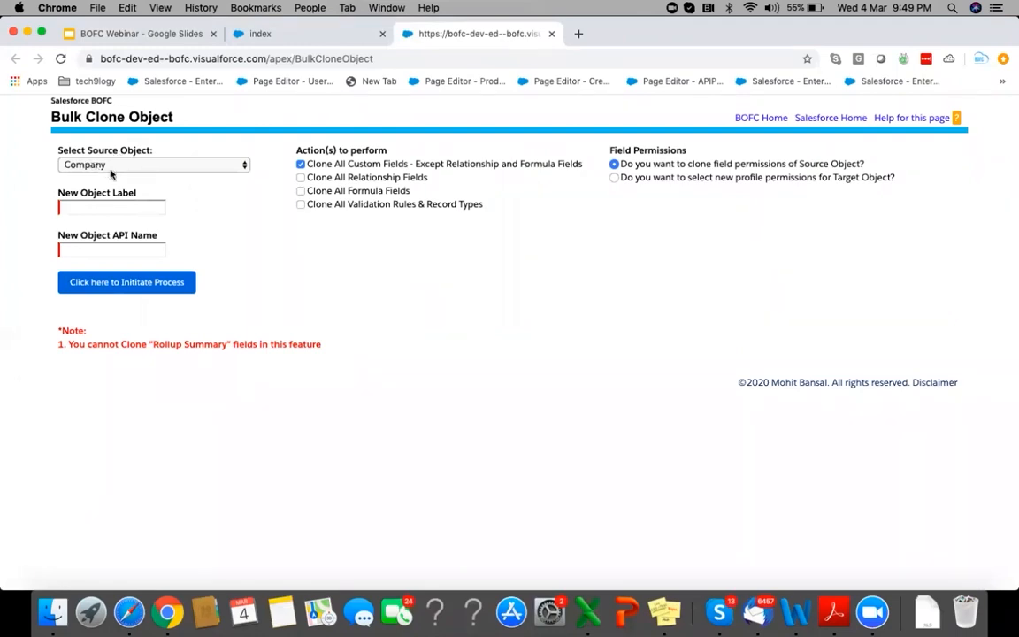
Open Salesforce Setup in a new tab and examine the Account object's custom fields and relationships.
left_click(830, 118, "super")
left_click(627, 37)
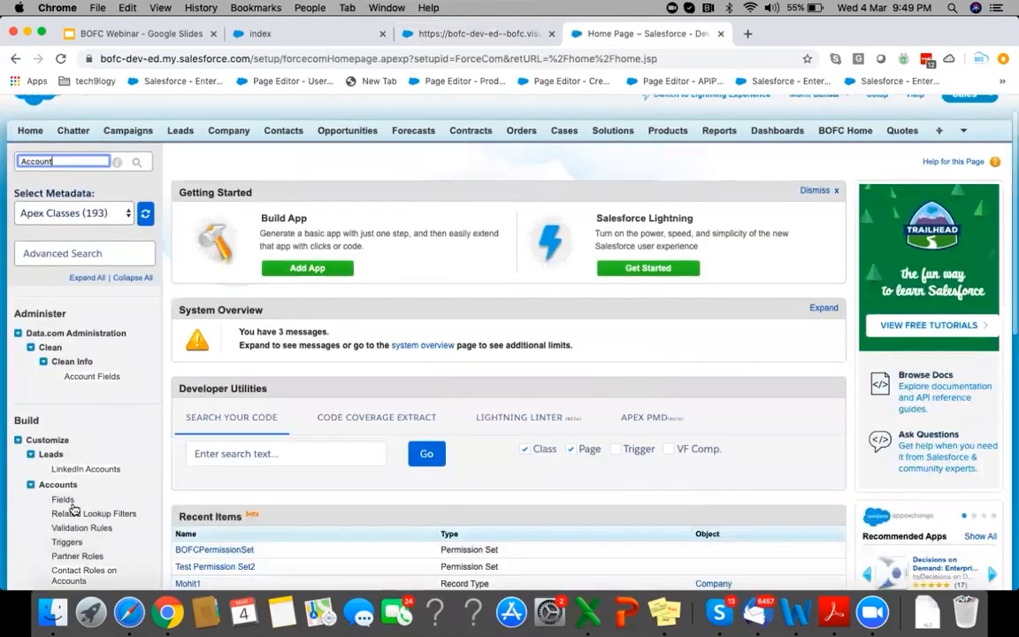
left_click(63, 498)
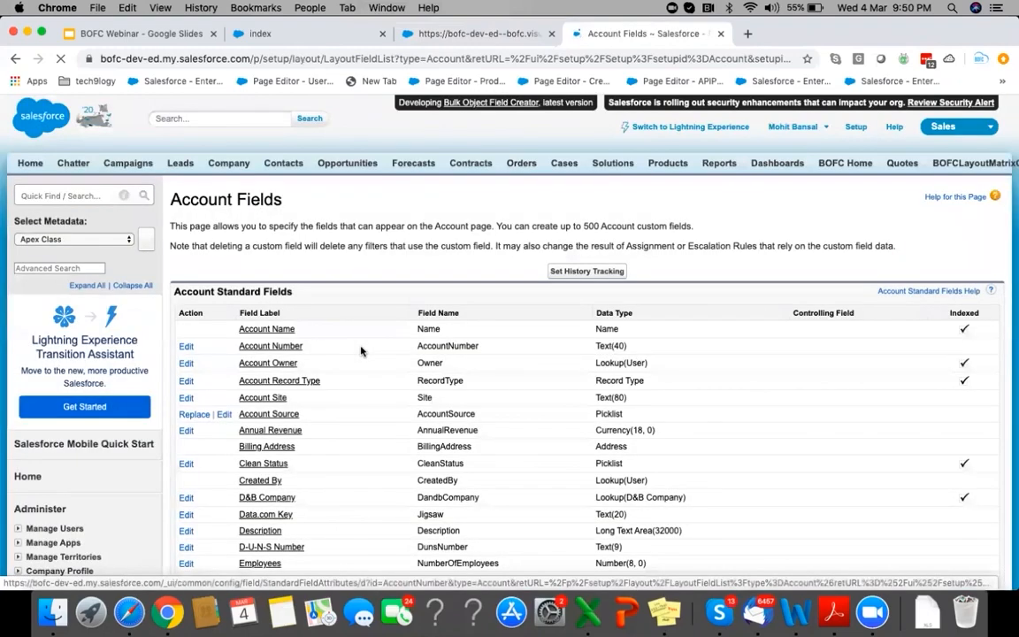
scroll(360, 351, "down", 6)
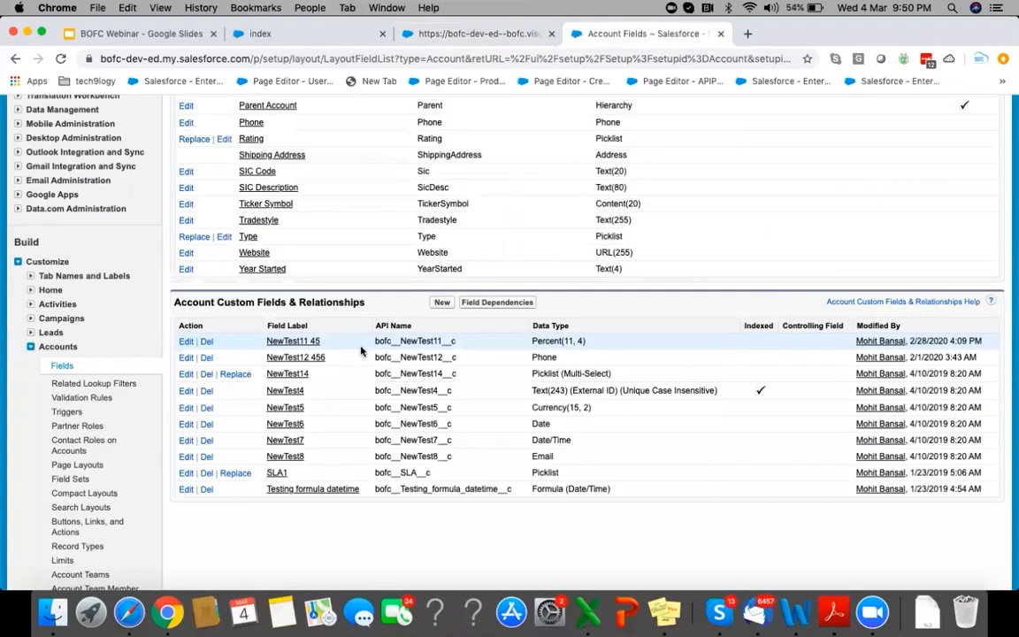
scroll(361, 351, "down", 1)
scroll(361, 351, "up", 1)
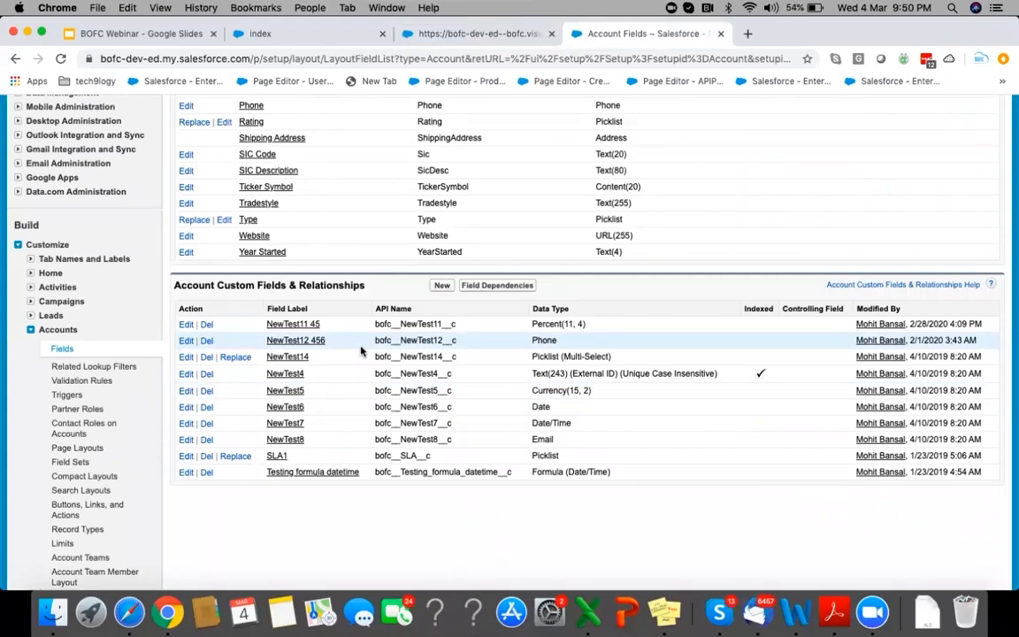
scroll(361, 351, "up", 1)
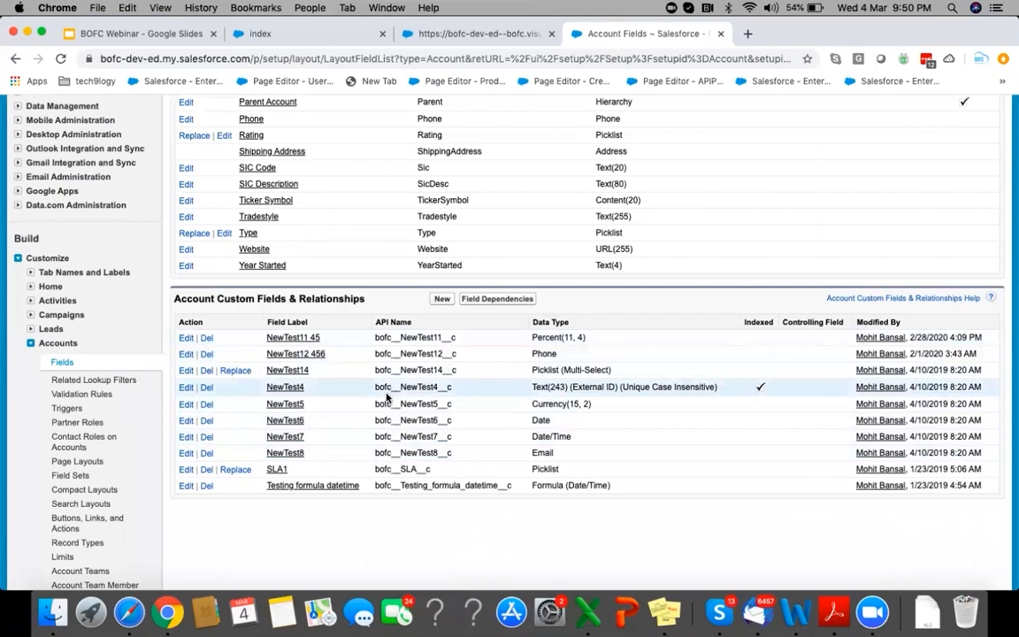
Review the Account object's validation rules and its record types.
left_click(63, 395)
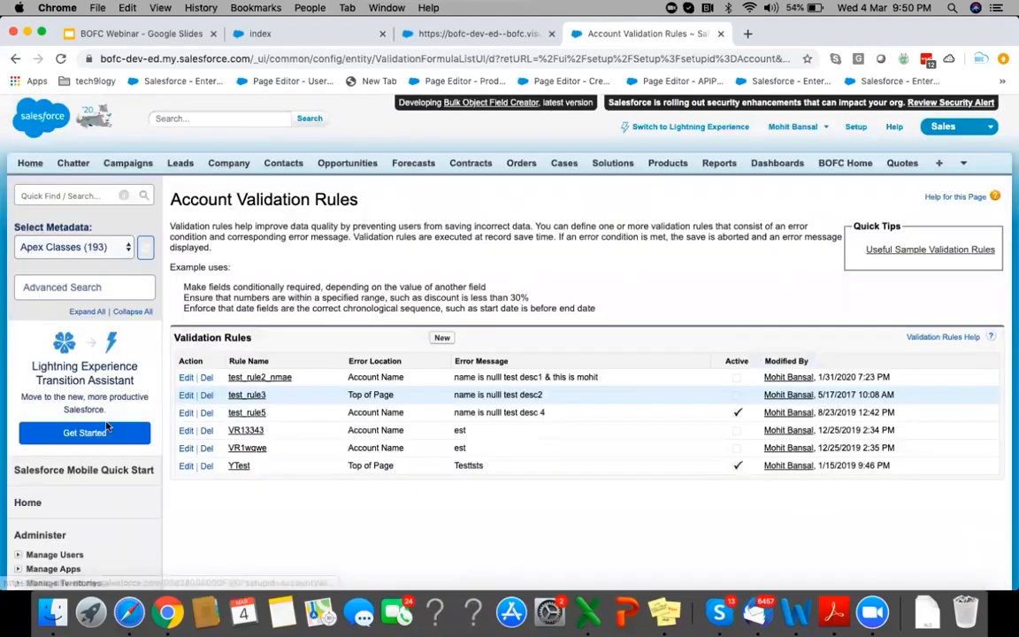
scroll(88, 398, "down", 10)
left_click(78, 425)
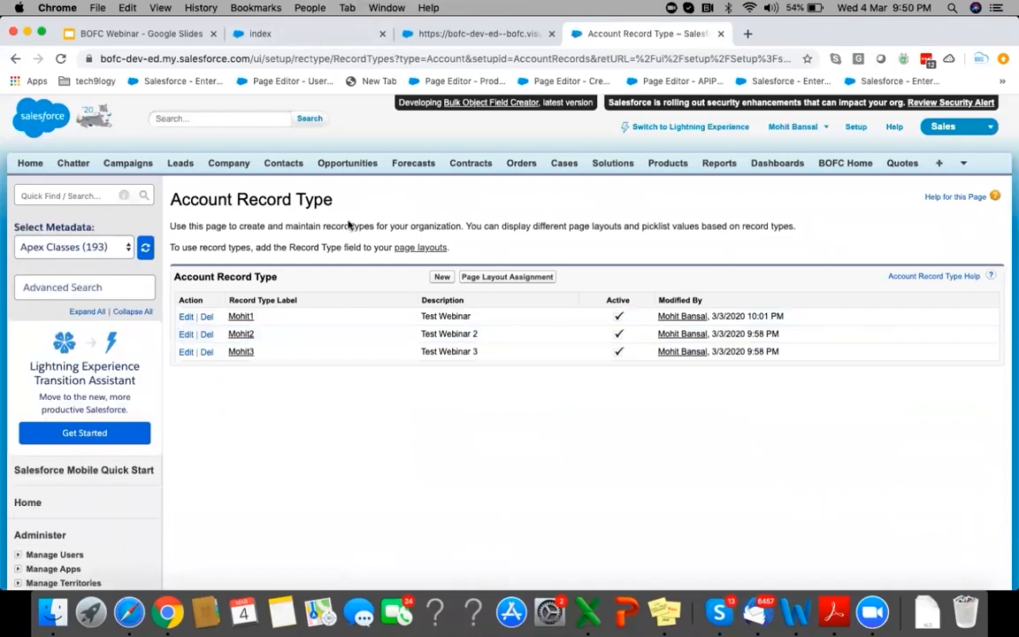
On the Bulk Clone Object page, label the new object Test Clone Webinar and include relationship fields, formula fields, validation rules and record types.
key("ctrl+shift+Tab")
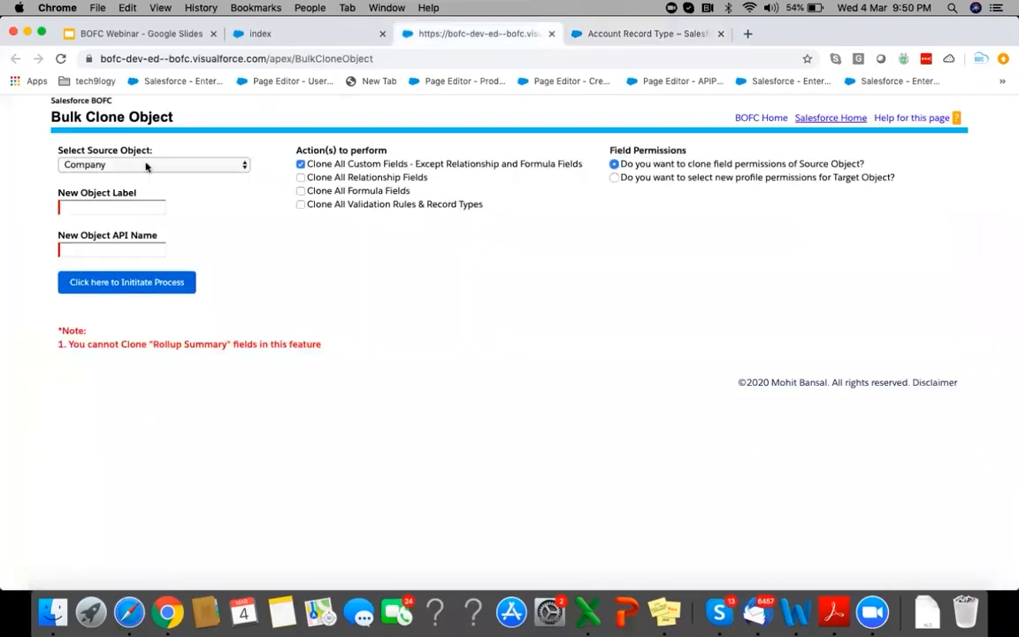
left_click(92, 206)
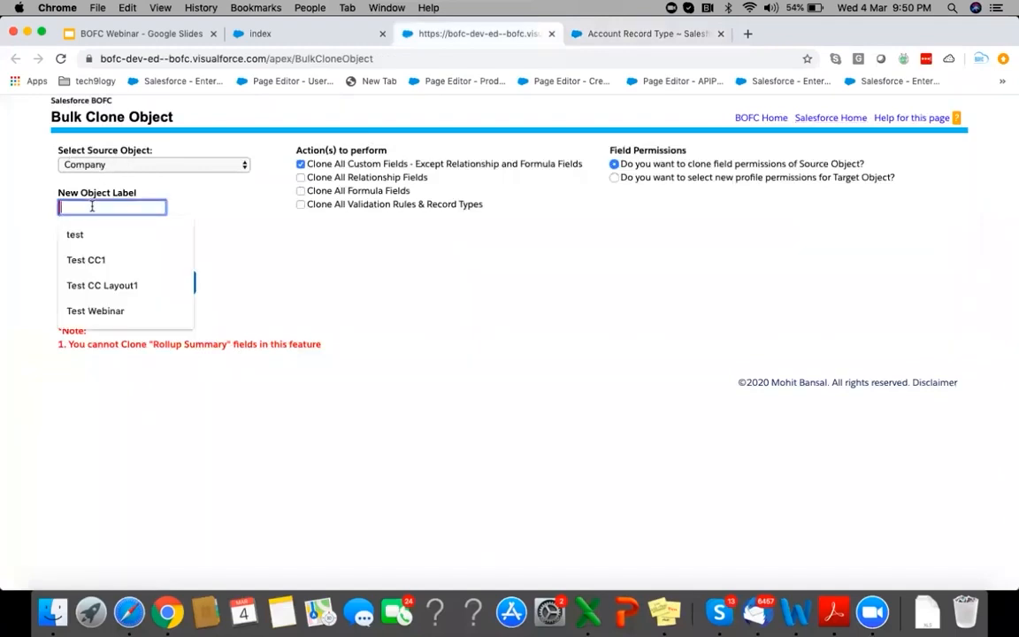
type("Test ")
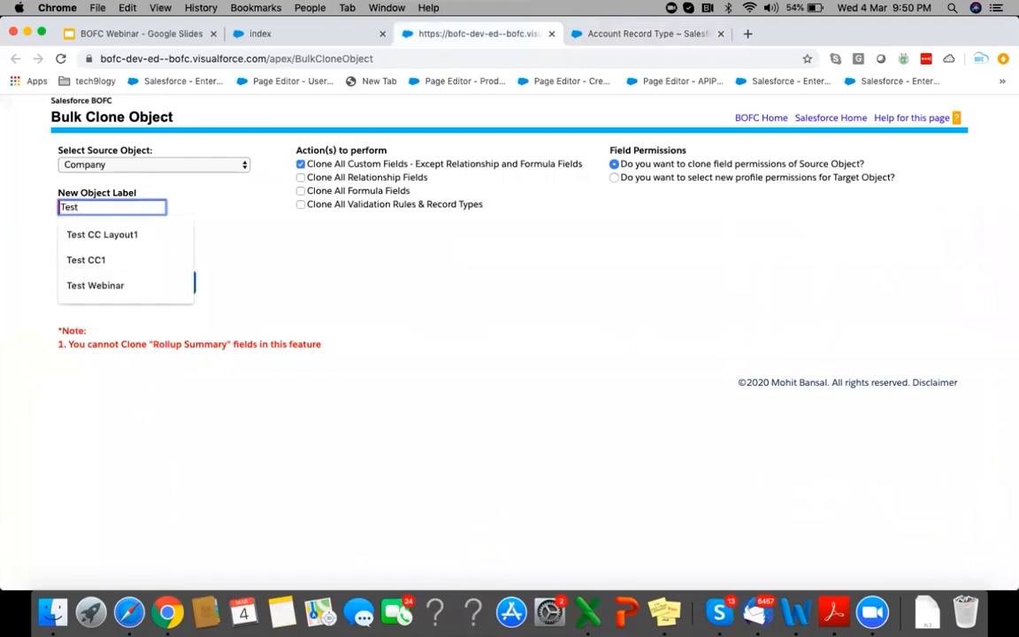
type("Clone")
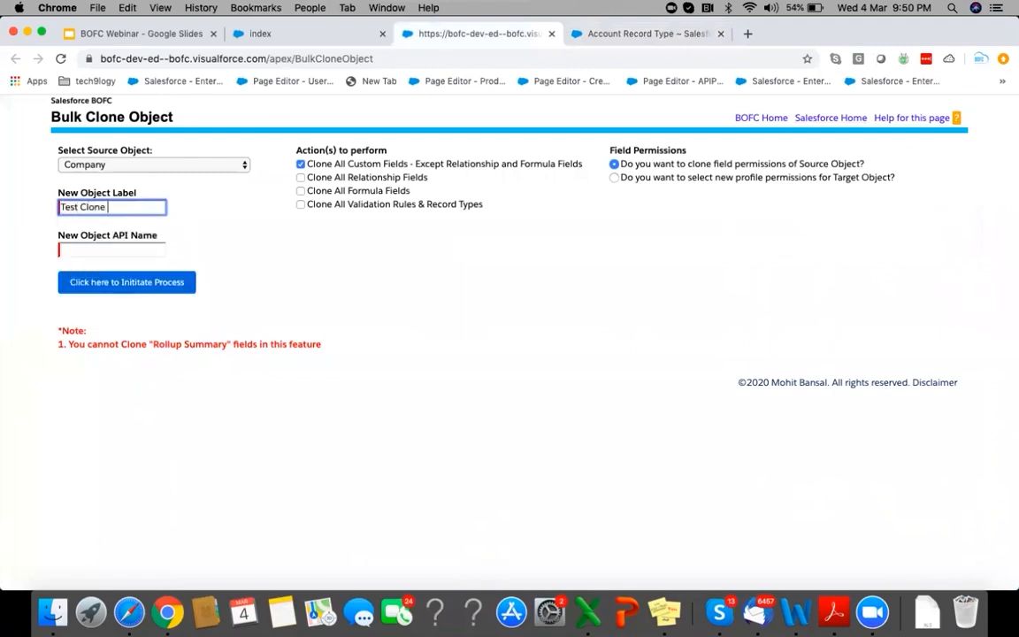
type(" Webi")
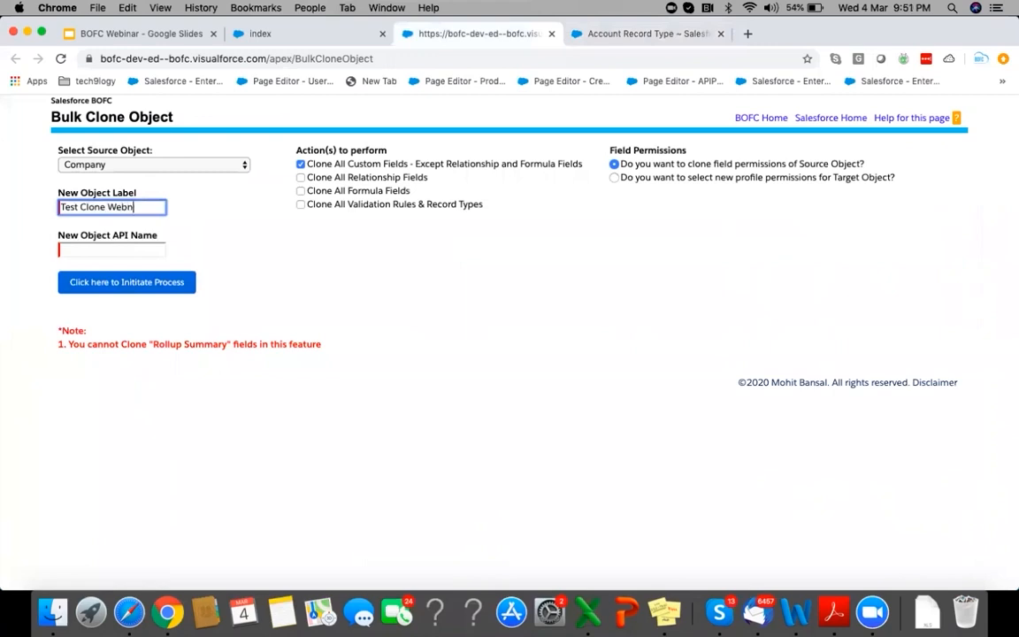
type("nar")
left_click(195, 247)
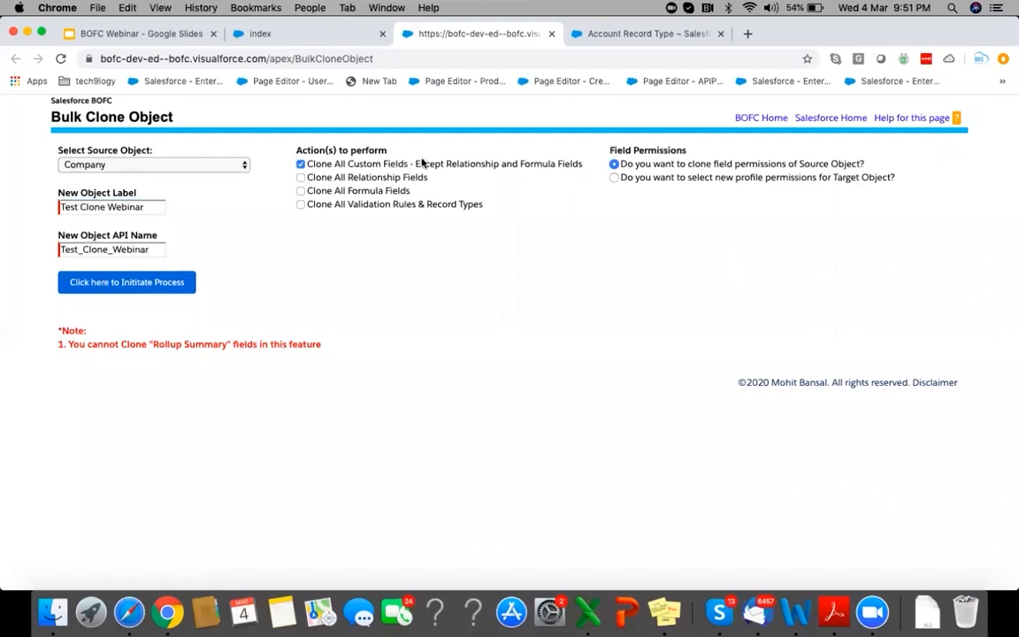
left_click(301, 179)
left_click(457, 205)
Choose new profile permissions for the target object, add the Standard Platform User profile, and grant Read All and Edit All on new fields.
left_click(678, 180)
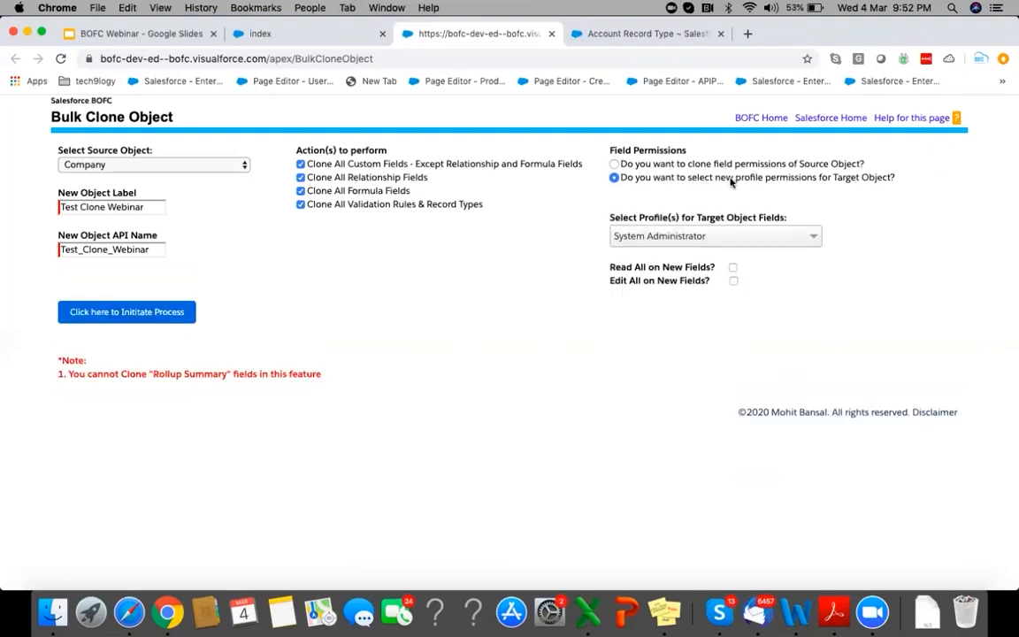
left_click(697, 237)
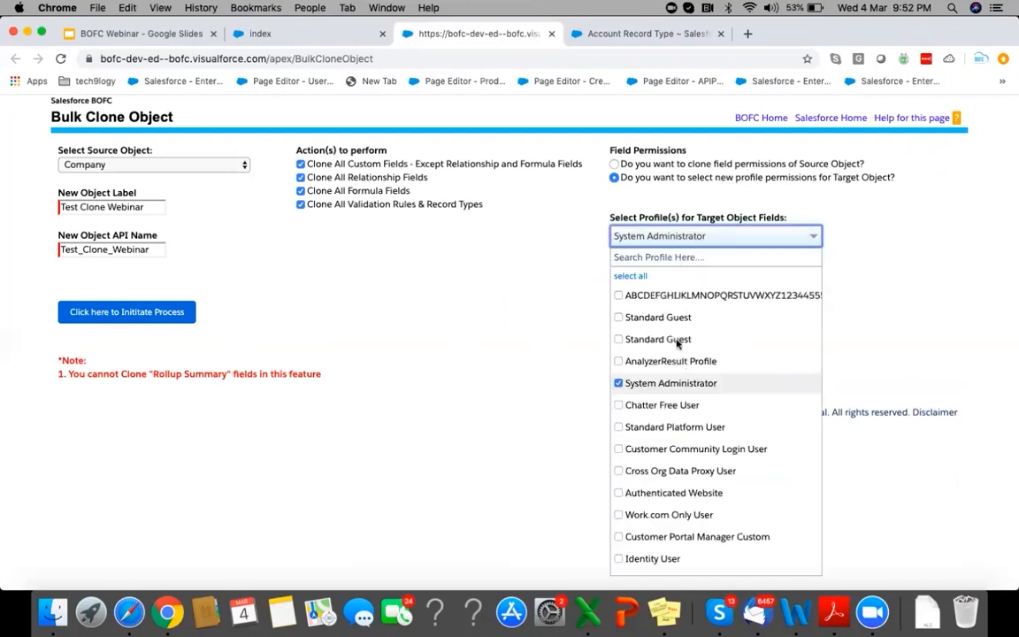
left_click(674, 426)
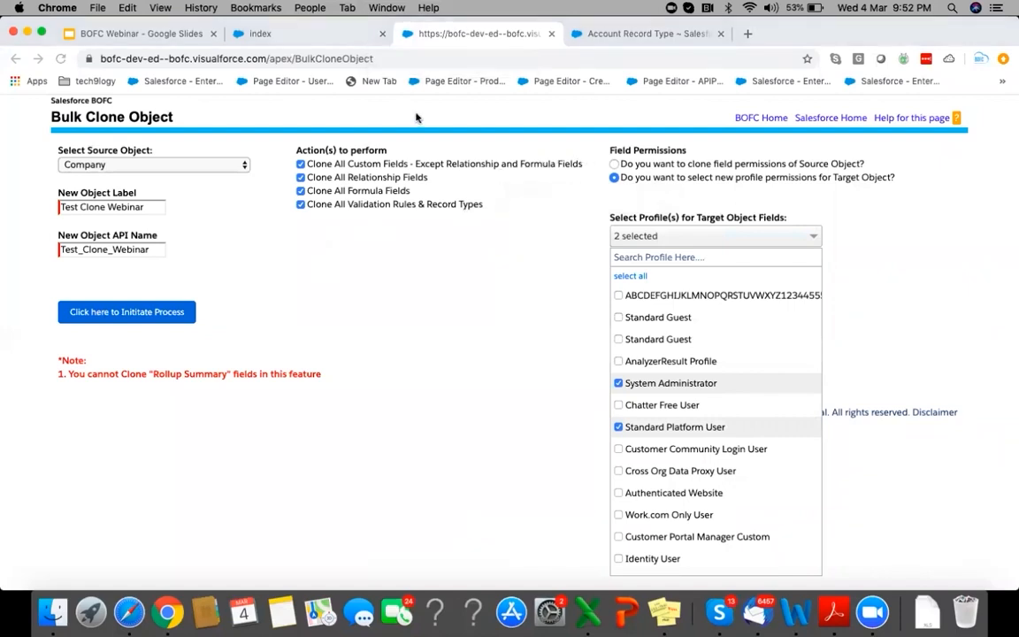
left_click(483, 367)
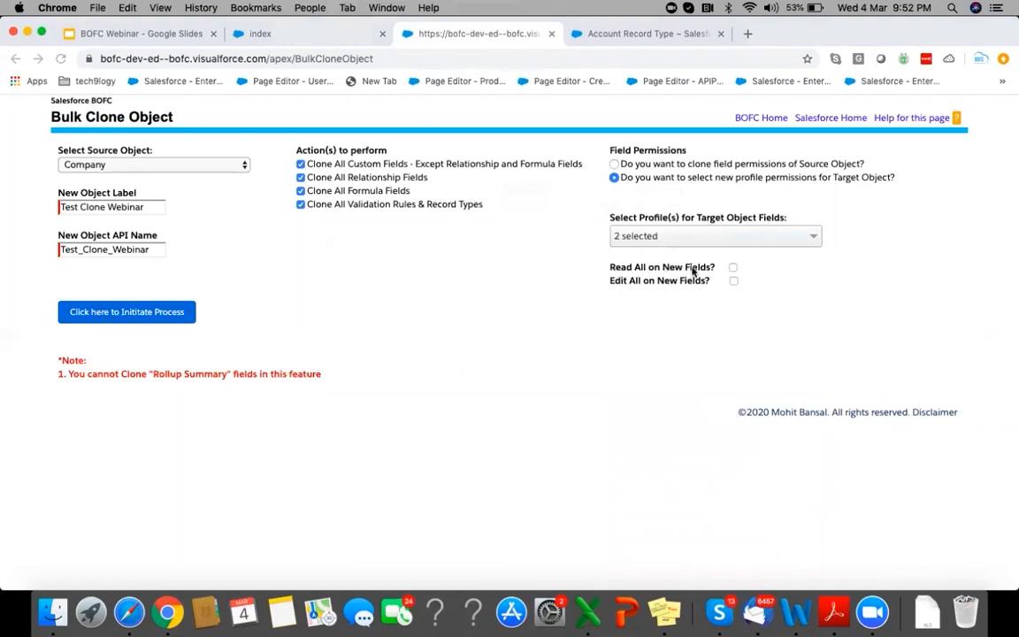
left_click(733, 268)
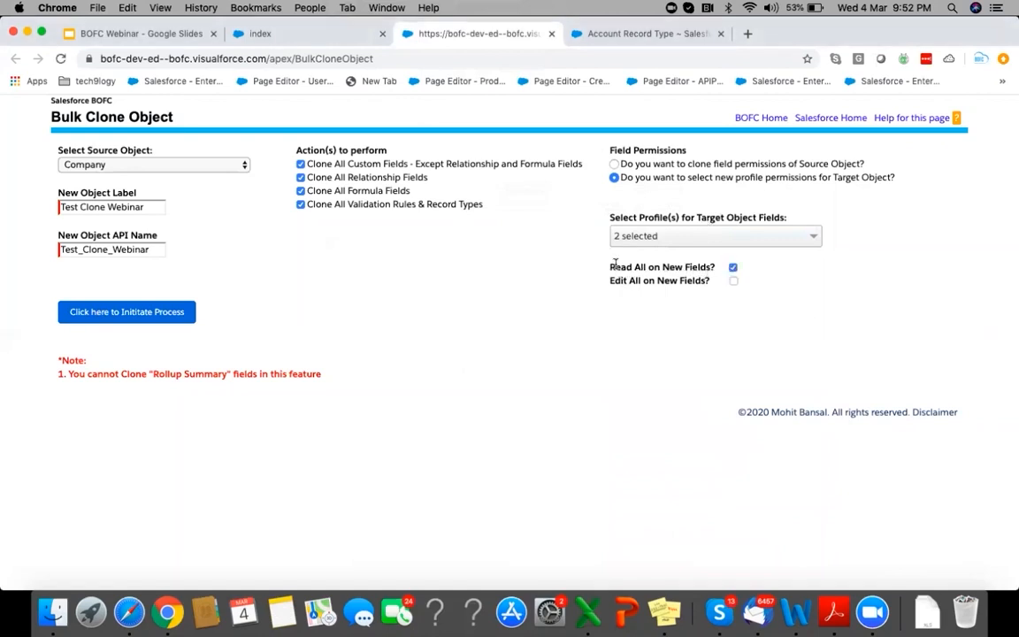
left_click(733, 281)
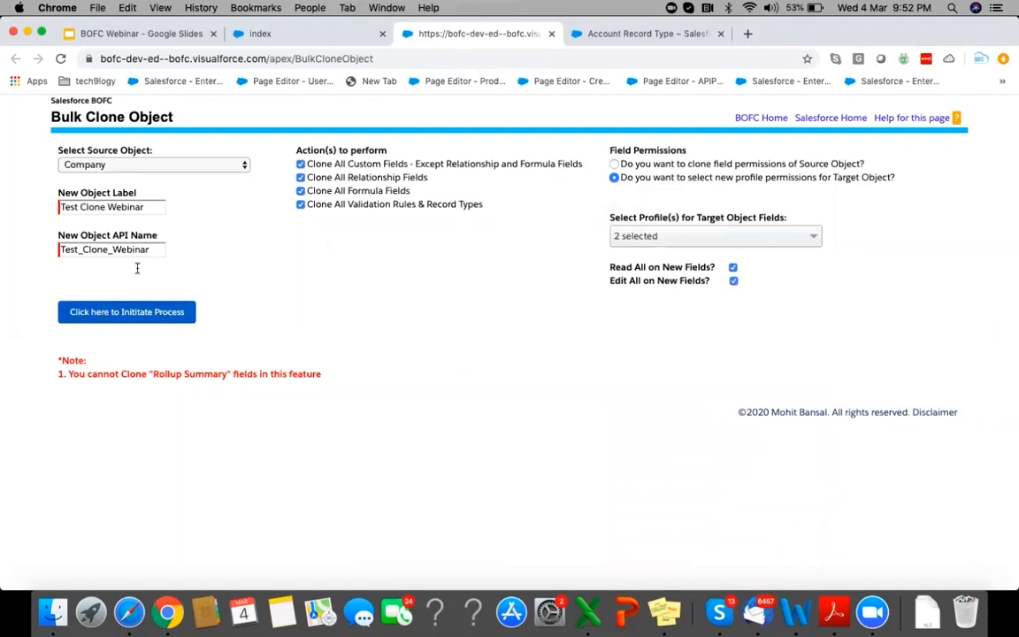
Initiate the Company object clone and create its custom fields, formula fields, validation rules and record types.
left_click(135, 317)
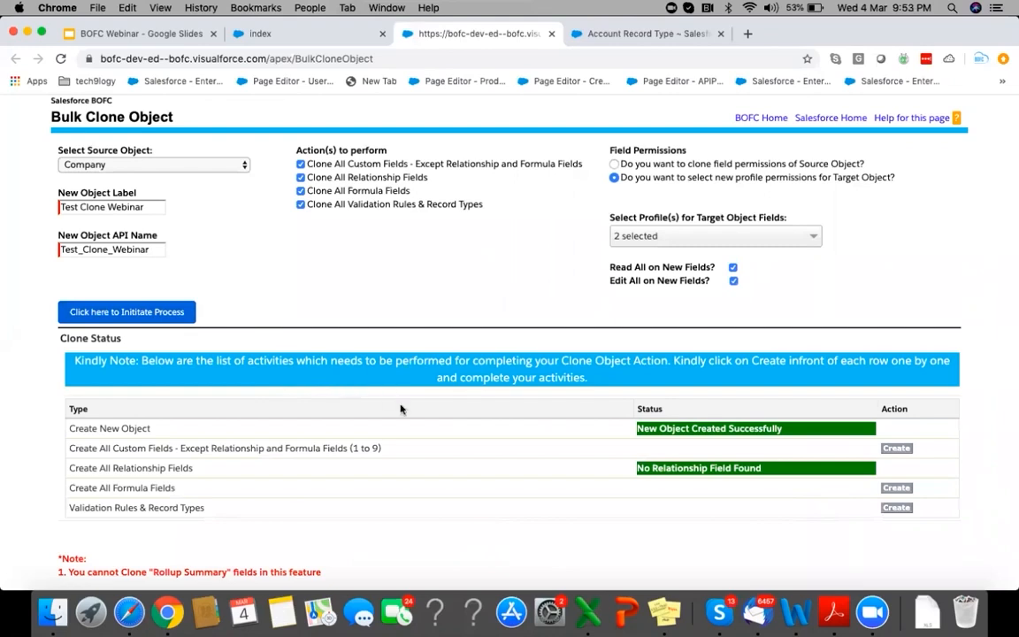
scroll(400, 408, "down", 2)
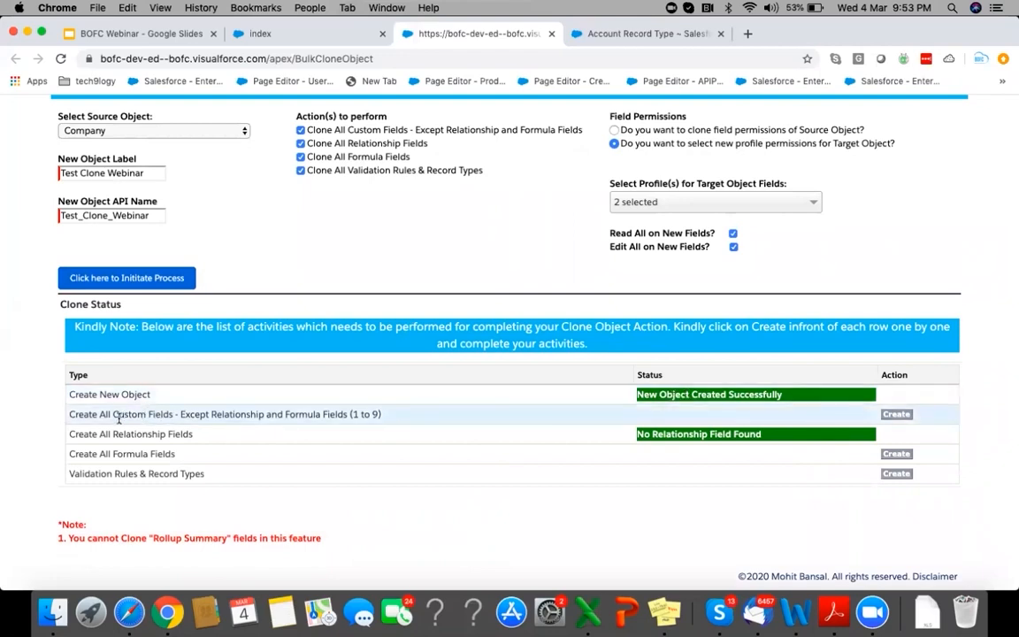
left_click(895, 415)
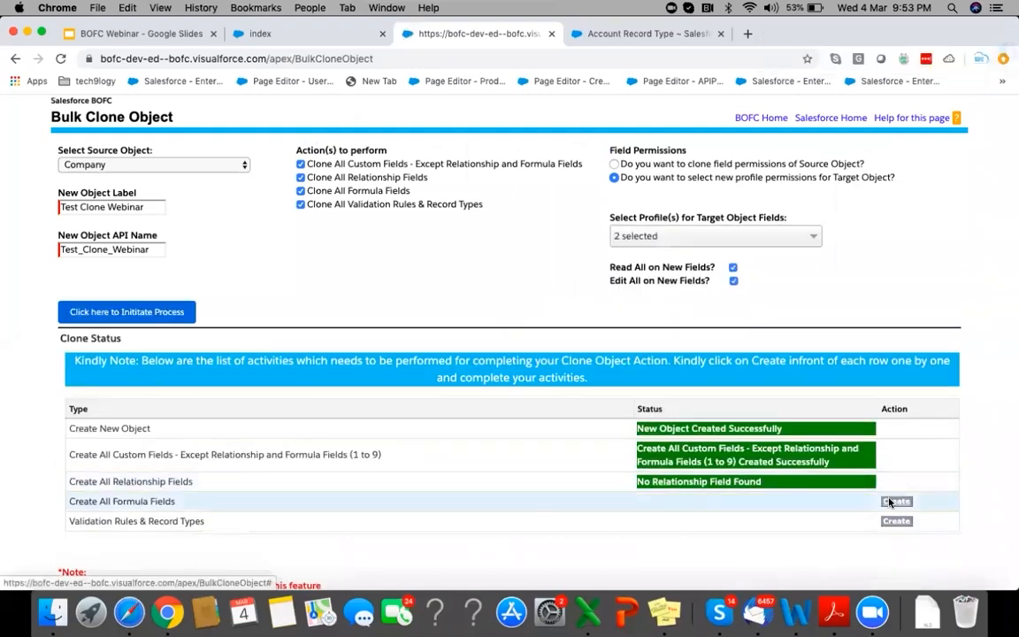
left_click(895, 502)
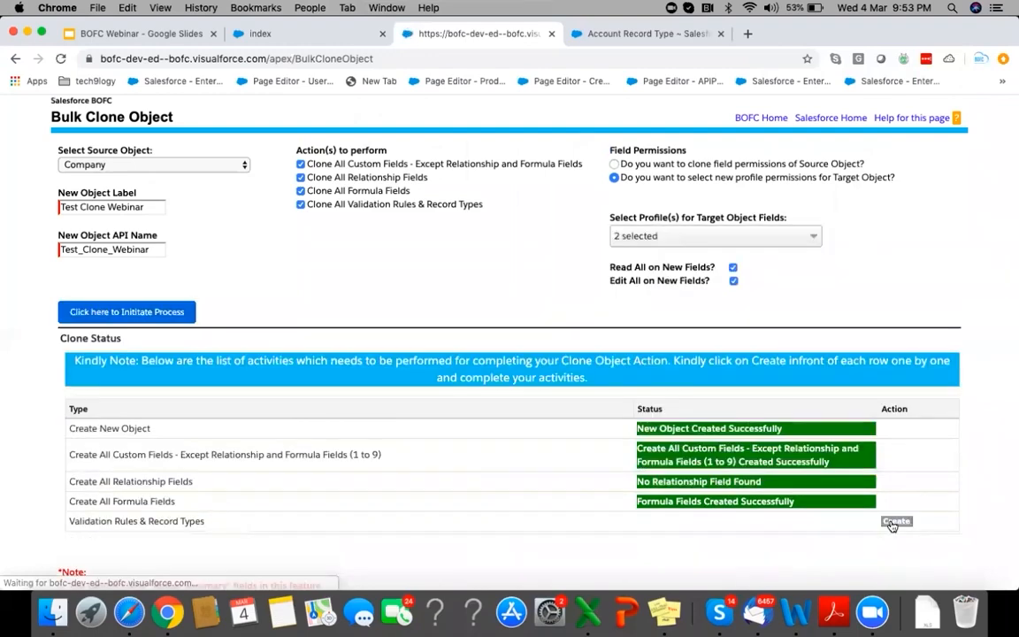
left_click(893, 522)
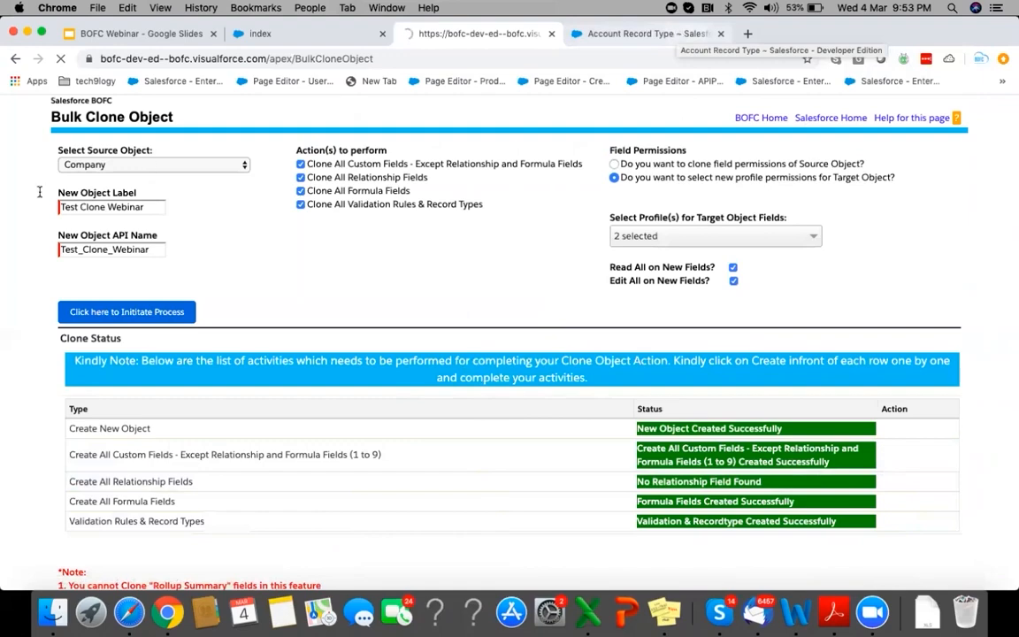
Find Objects in Salesforce Setup, open it in a new tab and show the Test Clone Webinar custom object's definition.
key("ctrl+Tab")
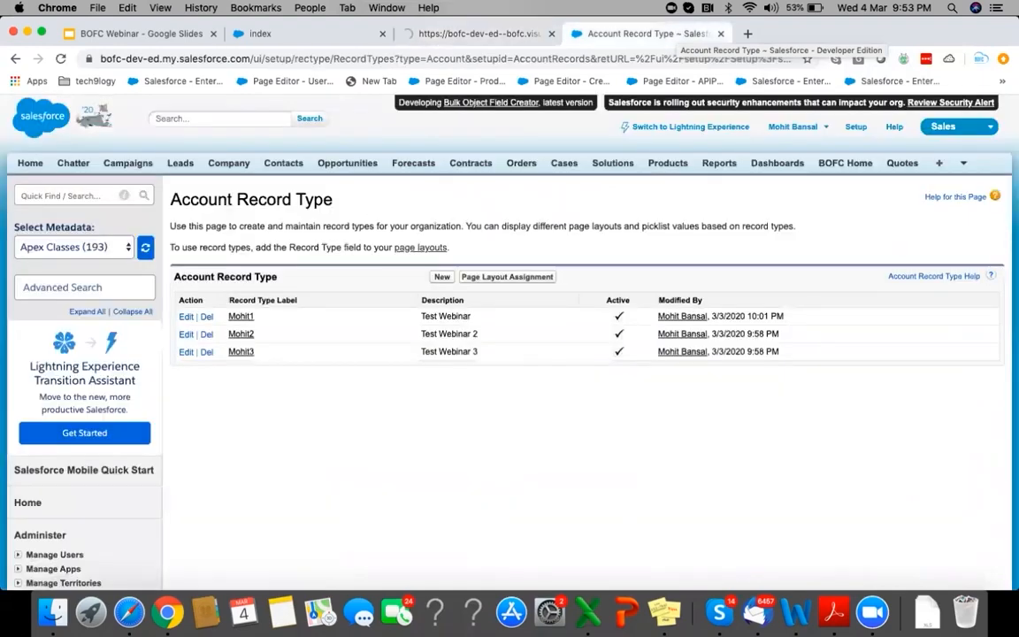
left_click(67, 195)
type("Objects")
left_click(53, 434, "super")
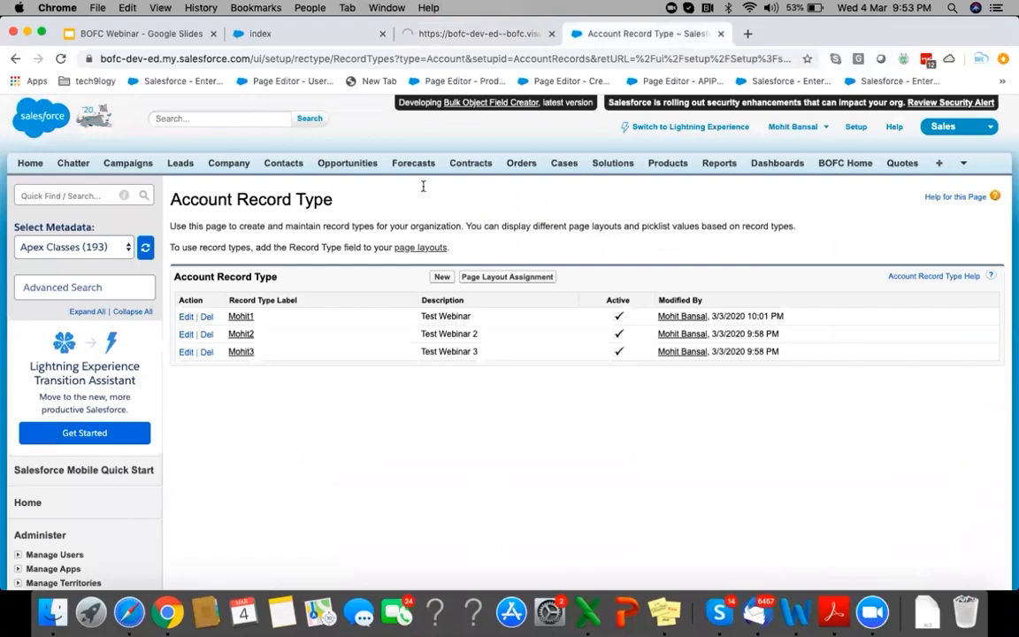
left_click(757, 41)
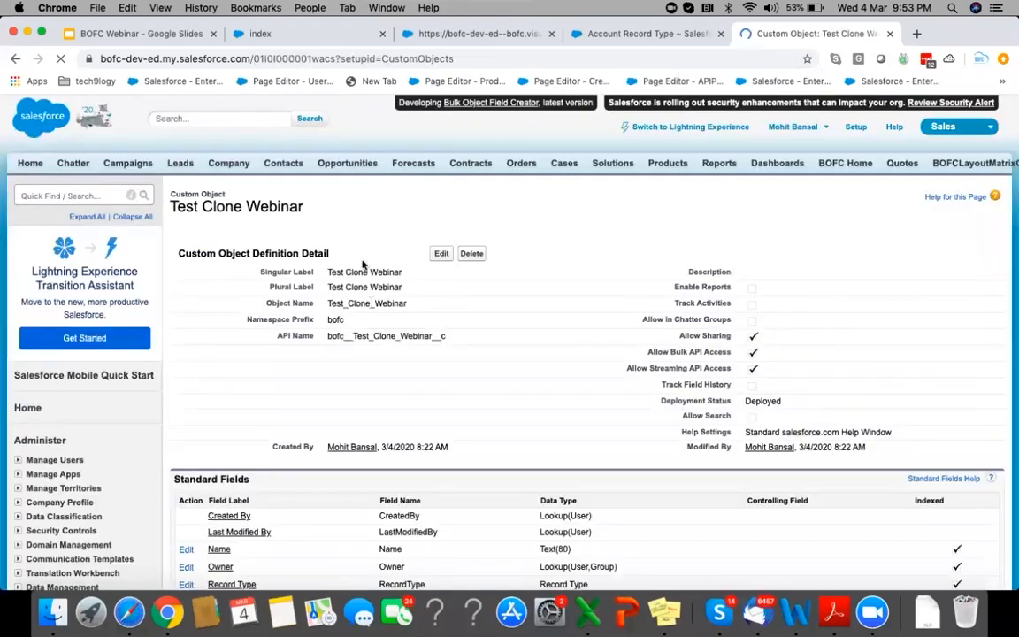
Examine the cloned object's custom fields, validation rules, page layouts and record types.
scroll(407, 310, "down", 2)
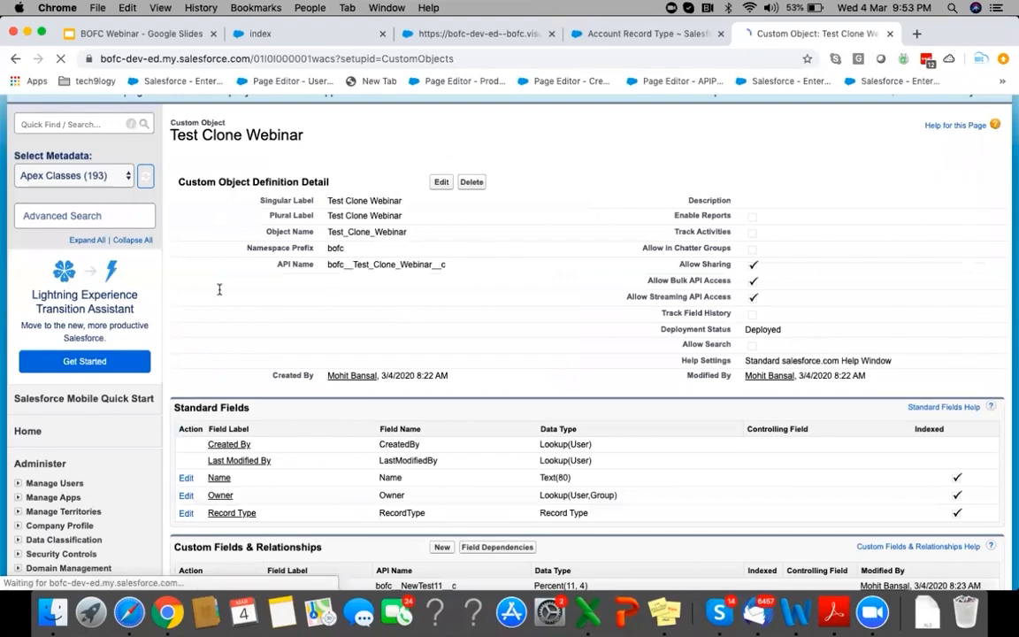
scroll(249, 309, "down", 8)
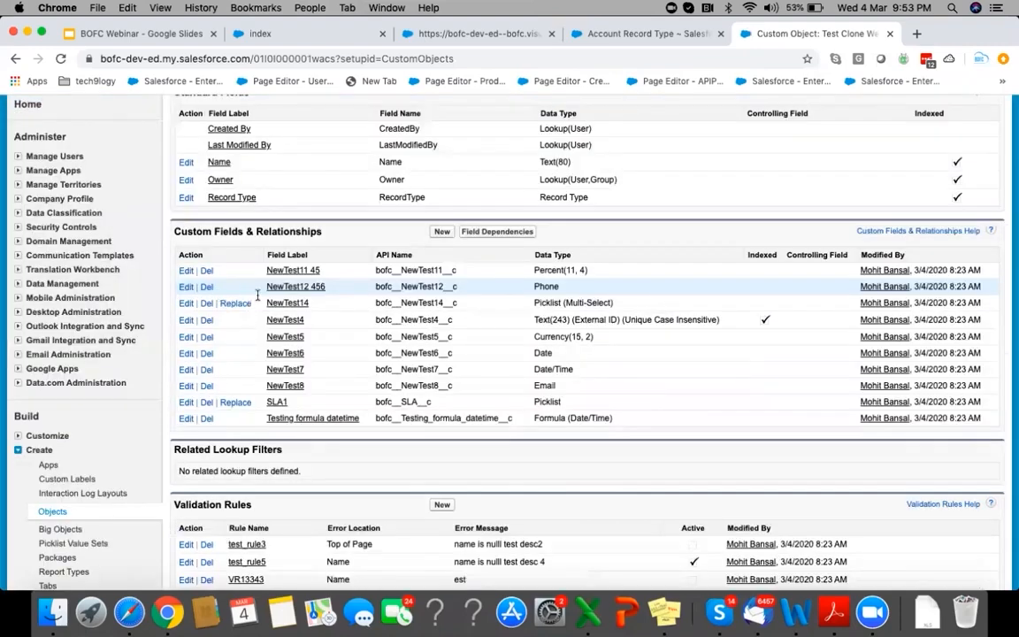
scroll(249, 305, "down", 5)
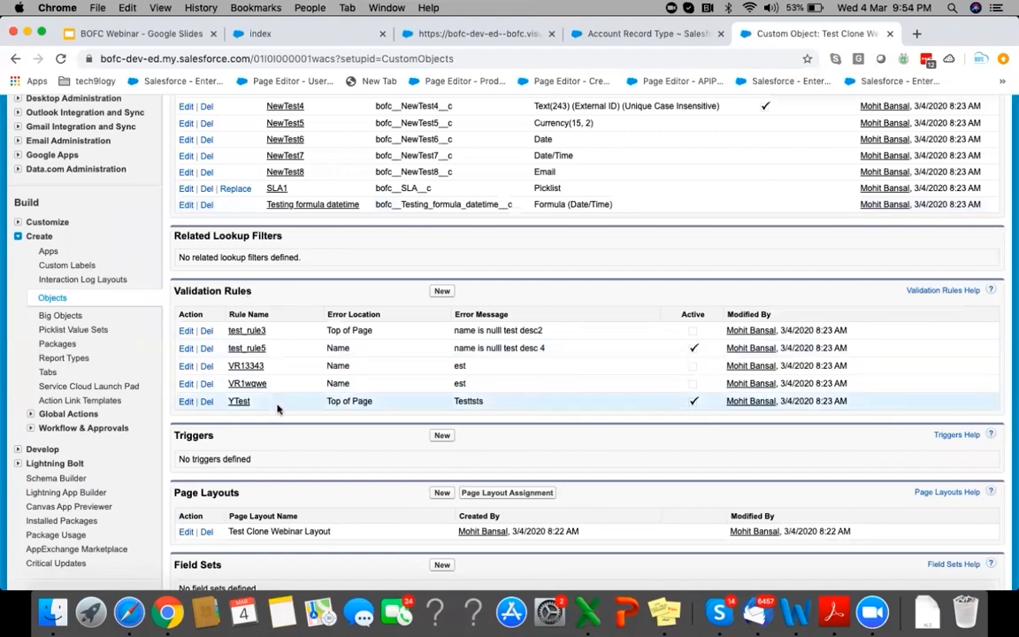
scroll(277, 409, "down", 2)
scroll(266, 380, "down", 4)
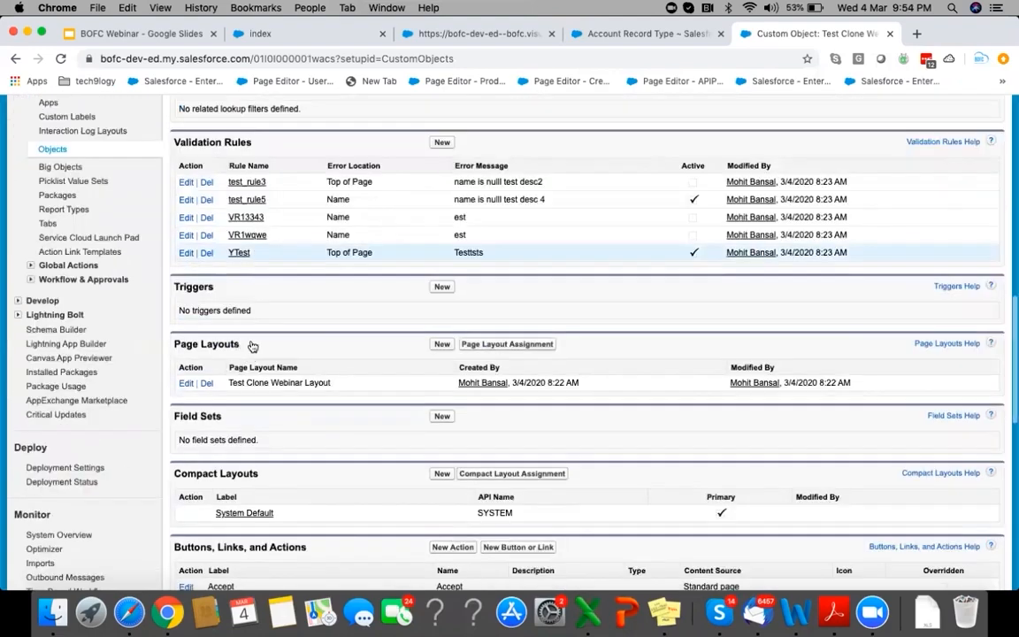
scroll(264, 321, "down", 9)
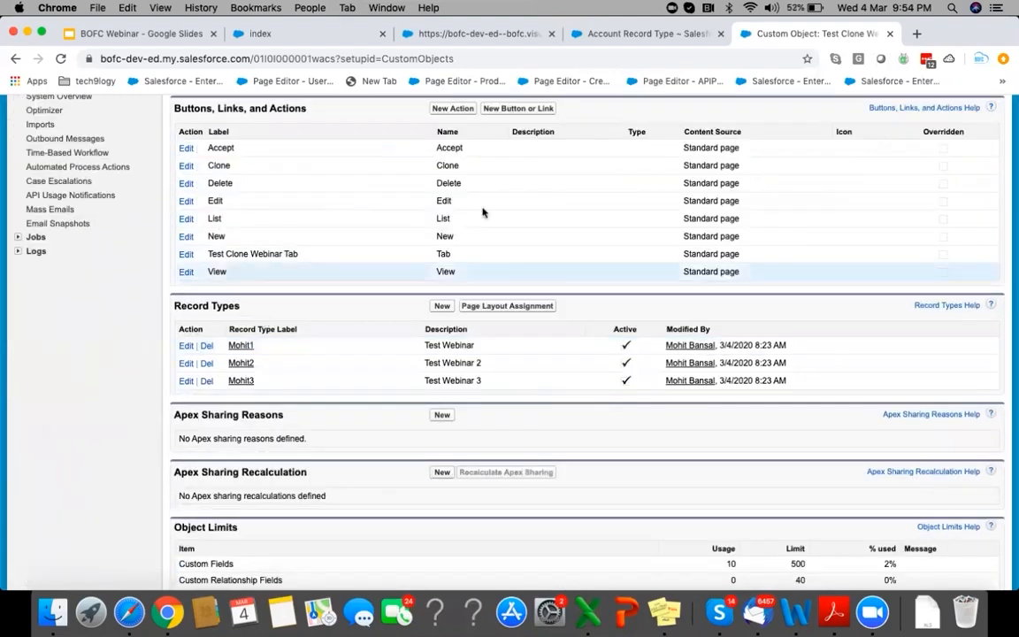
Open Bulk Field Creation from the BOFC home page and select the ABC object.
left_click(488, 40)
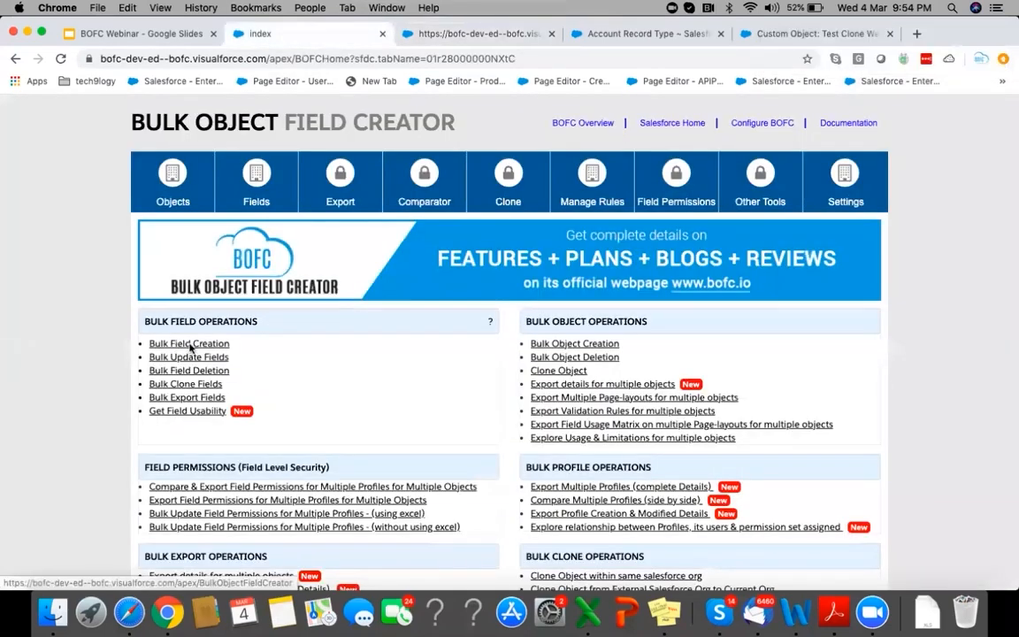
left_click(189, 349)
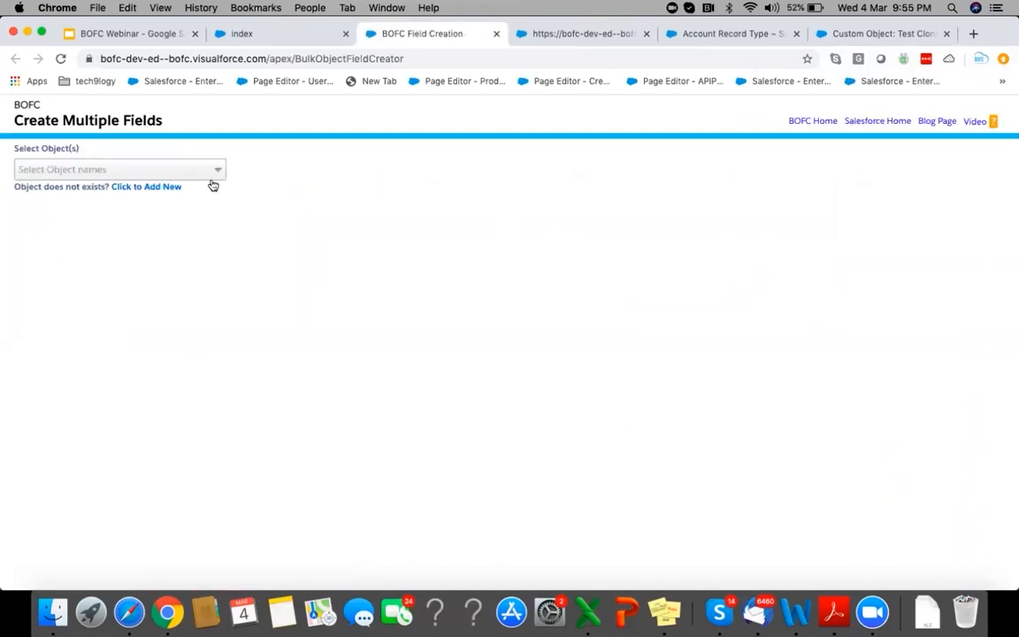
left_click(195, 170)
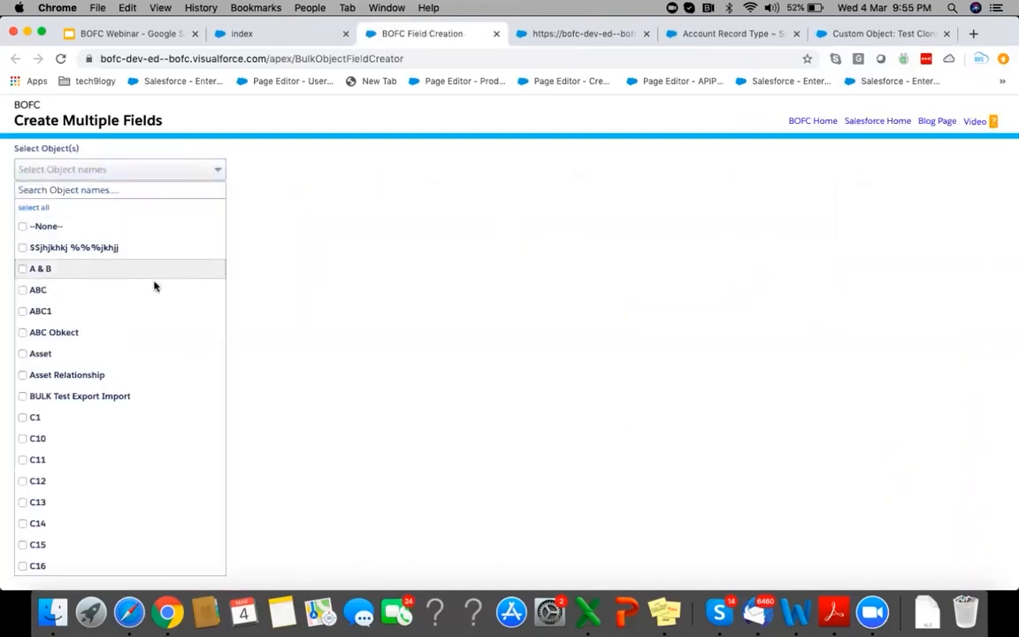
left_click(154, 288)
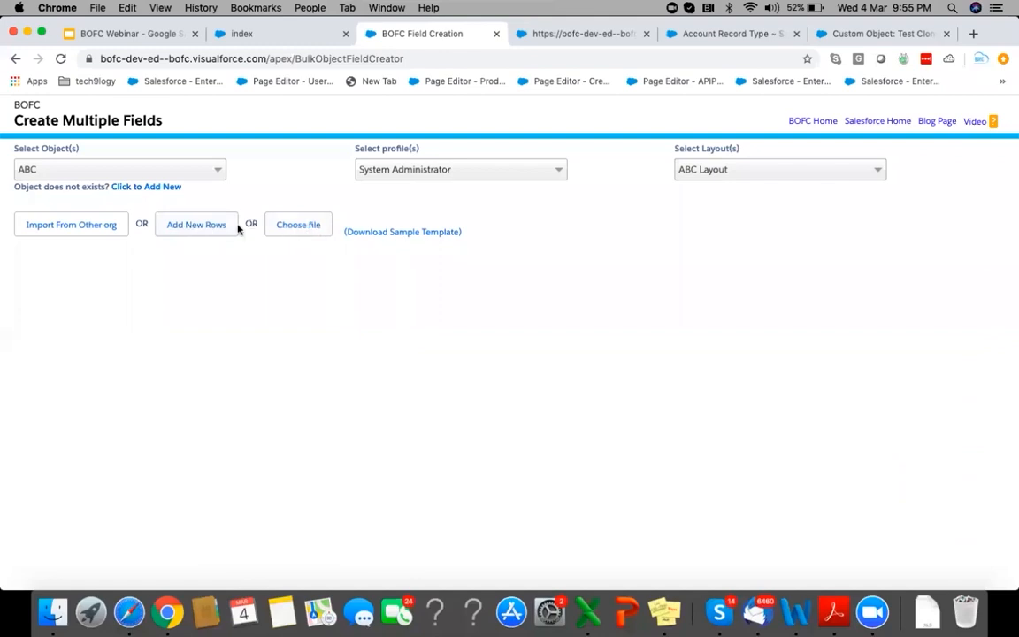
Start importing custom fields from another org, entering Account as the object API name.
left_click(63, 225)
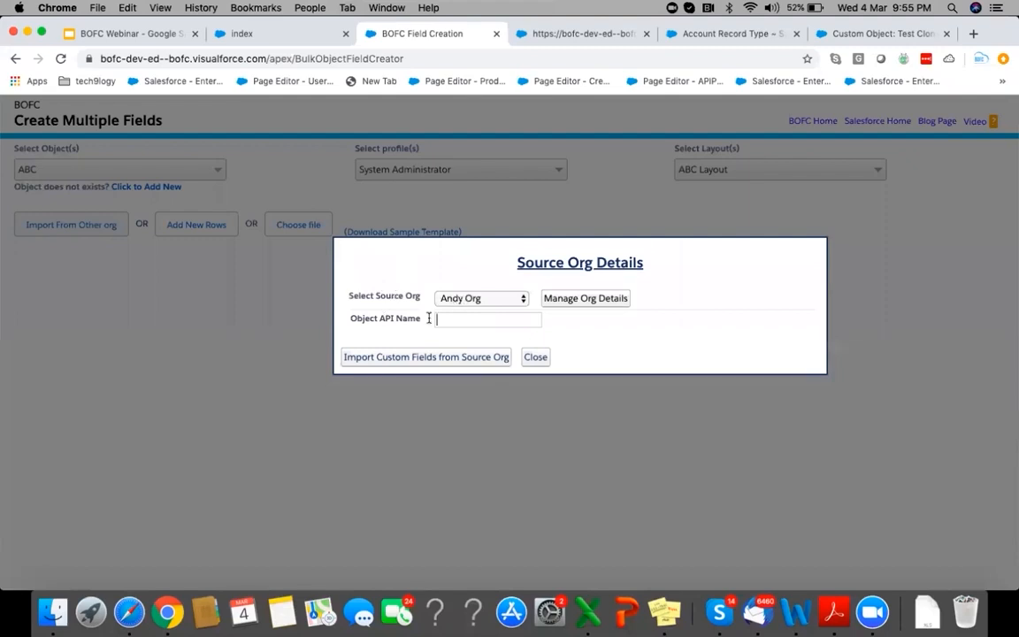
type("Account")
triple_click(382, 317)
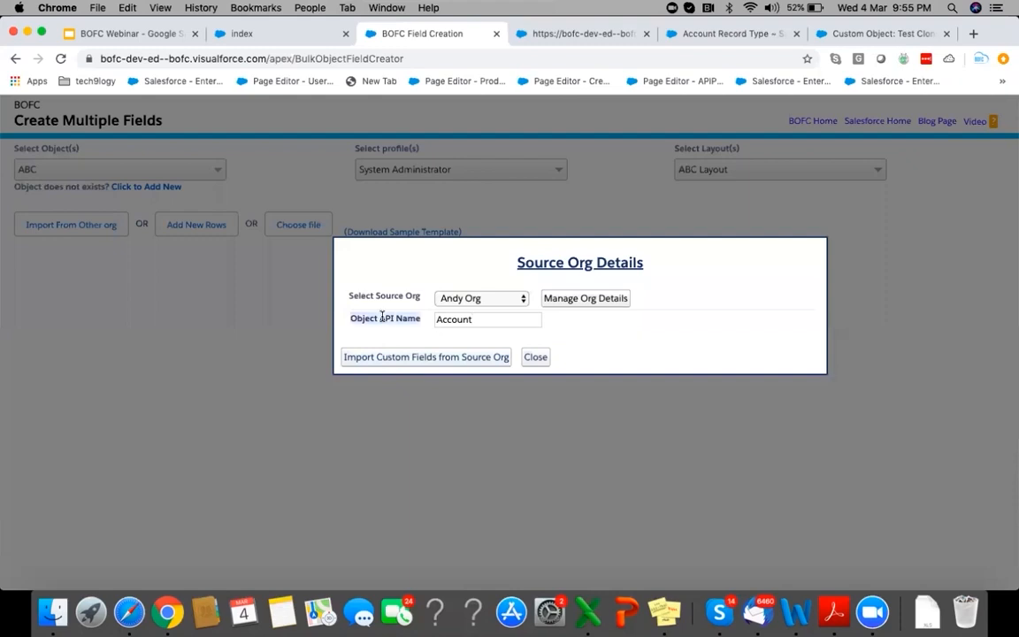
triple_click(381, 292)
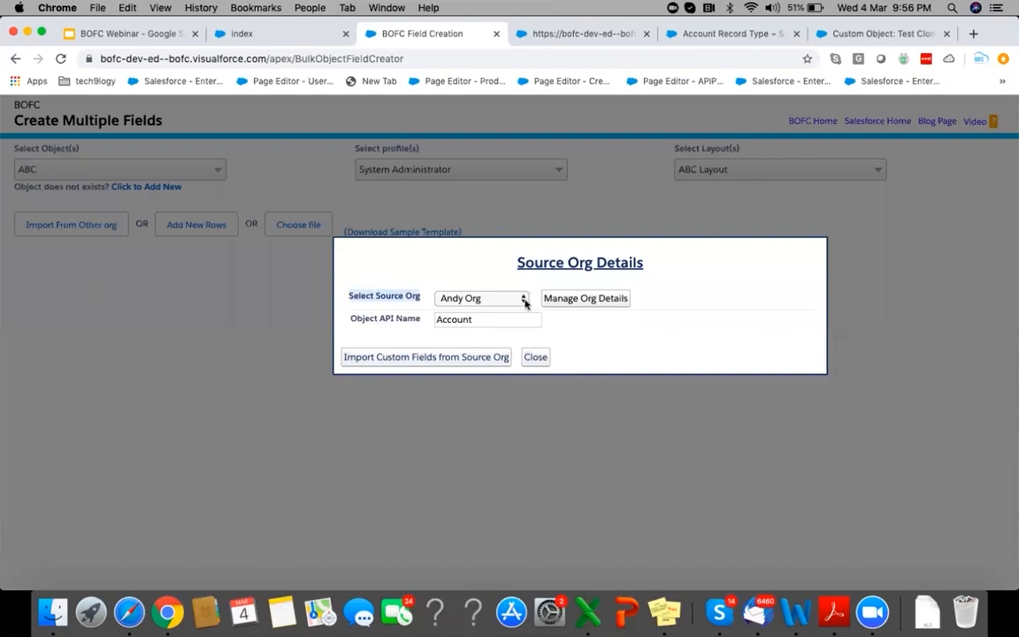
View the new environment form under the org details management, then review the selectable source orgs and close the import dialog.
left_click(588, 299)
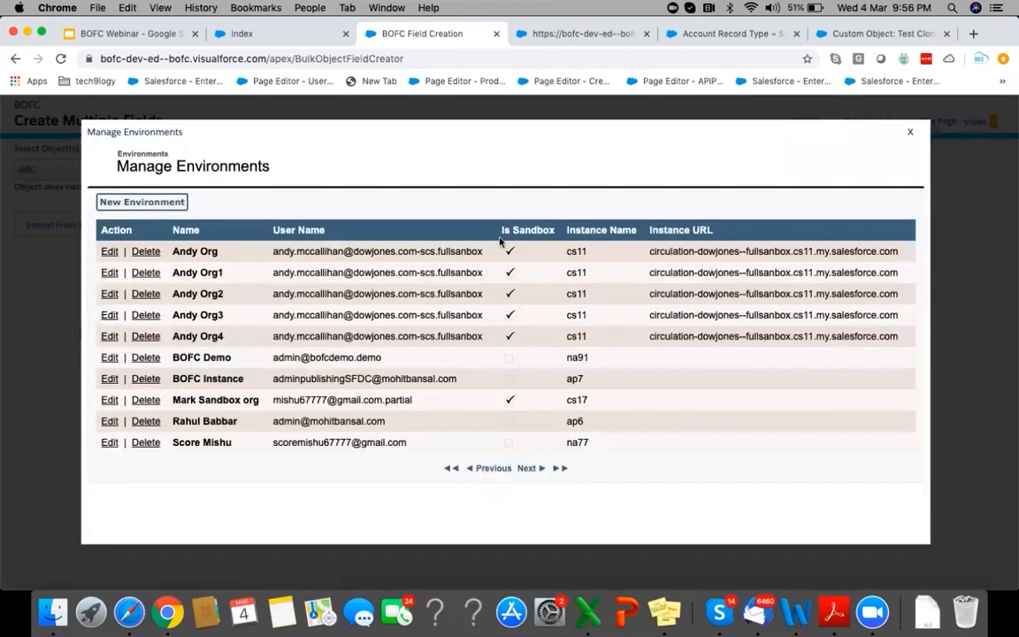
left_click(150, 204)
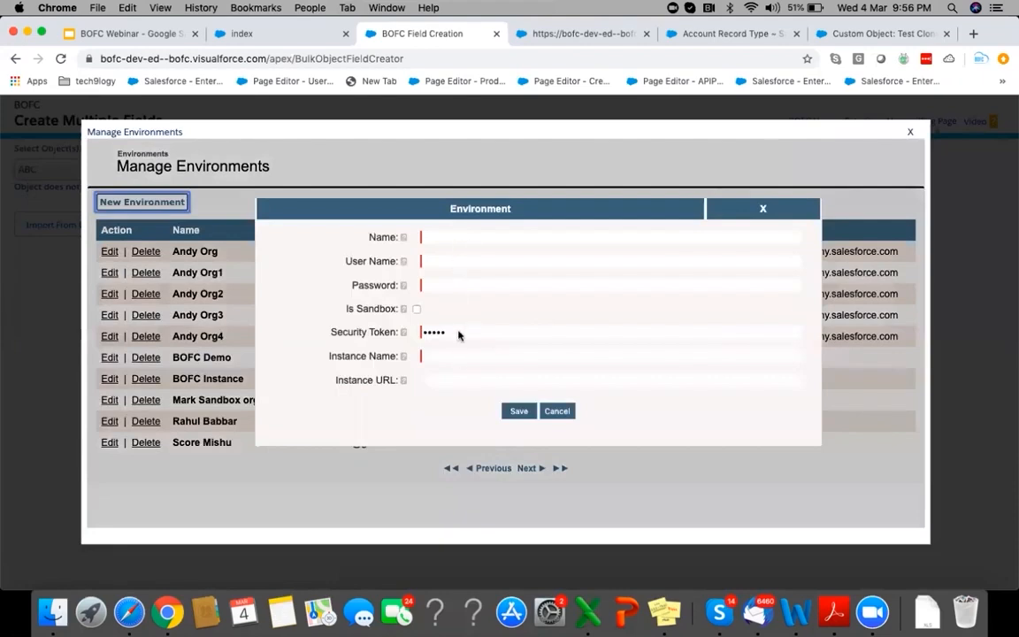
left_click(436, 262)
left_click(359, 255)
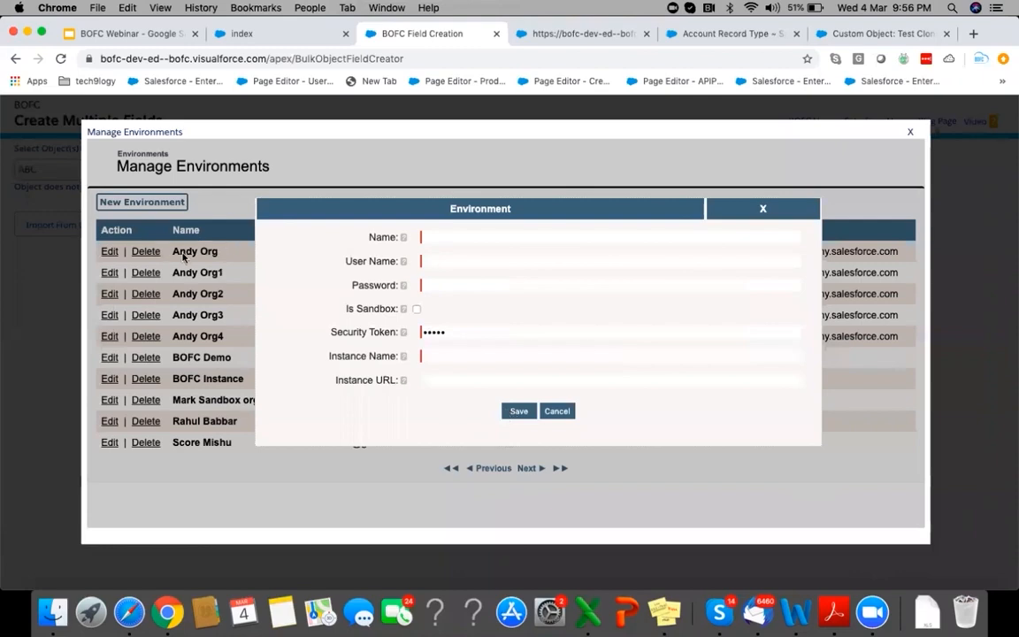
left_click(742, 207)
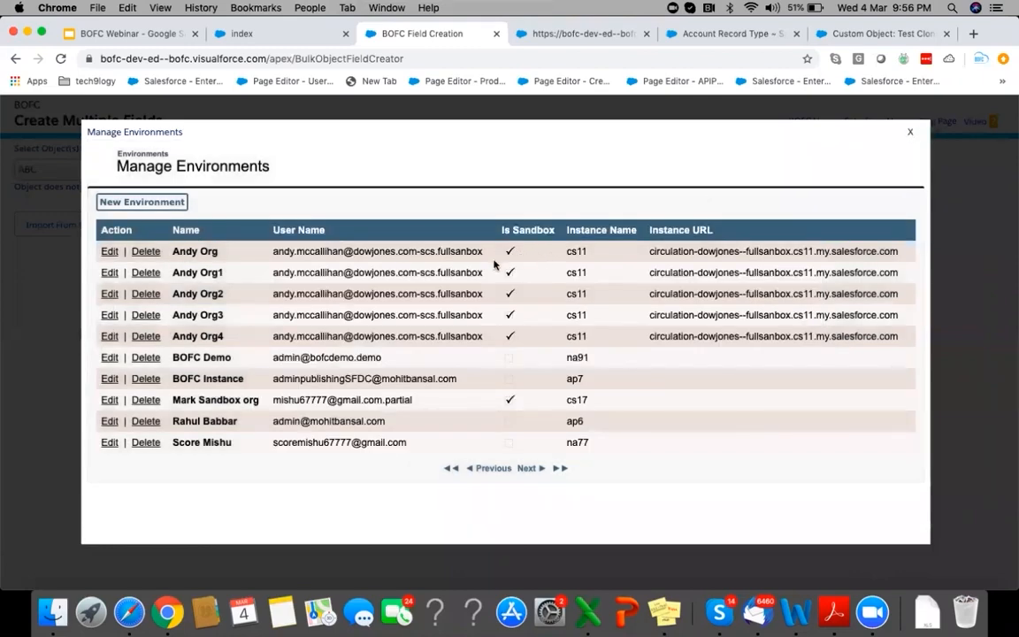
key("Escape")
left_click(491, 298)
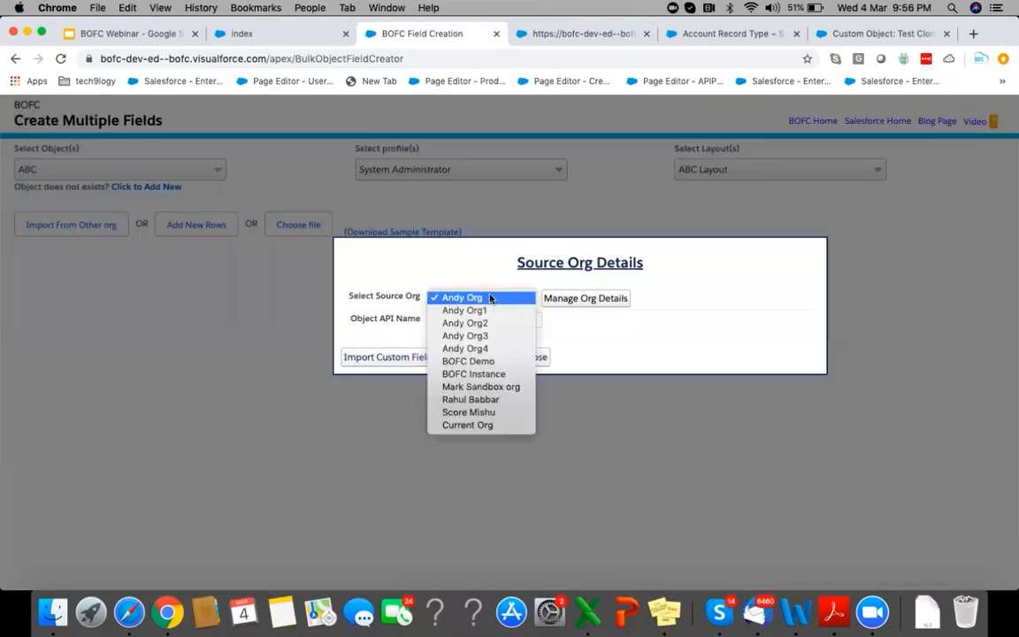
left_click(402, 284)
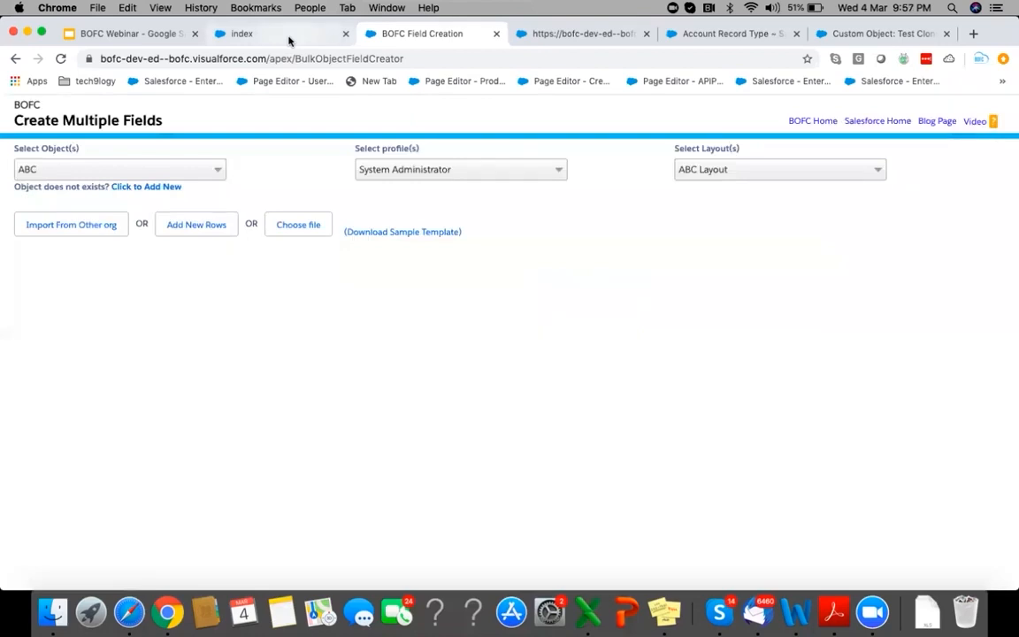
In Bulk Clone Fields, fetch the Company object's fields for the Asset target object and select the NewTest14 field.
left_click(345, 35)
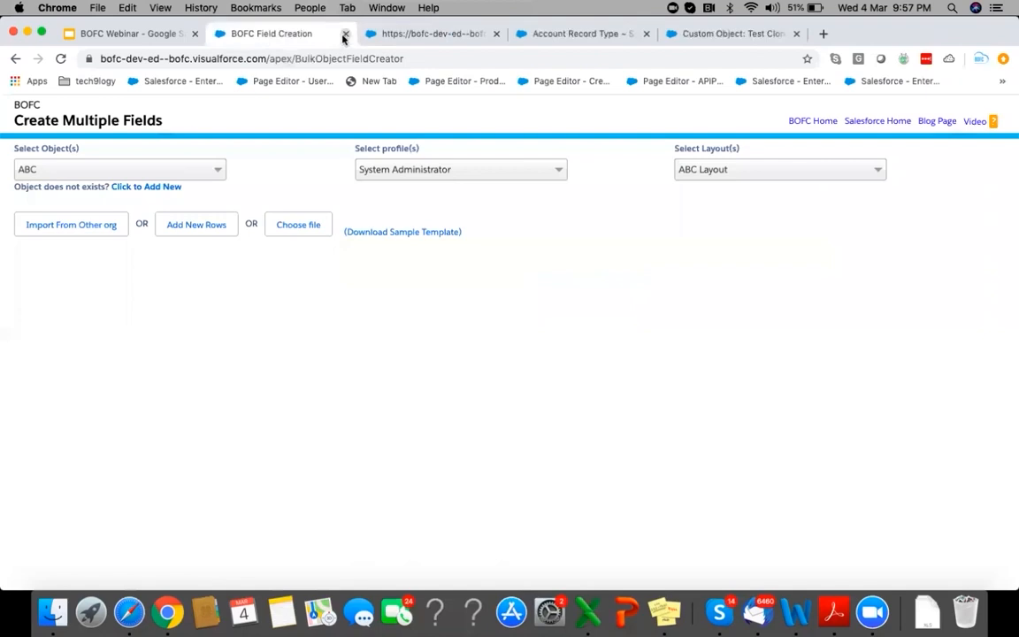
left_click(811, 122)
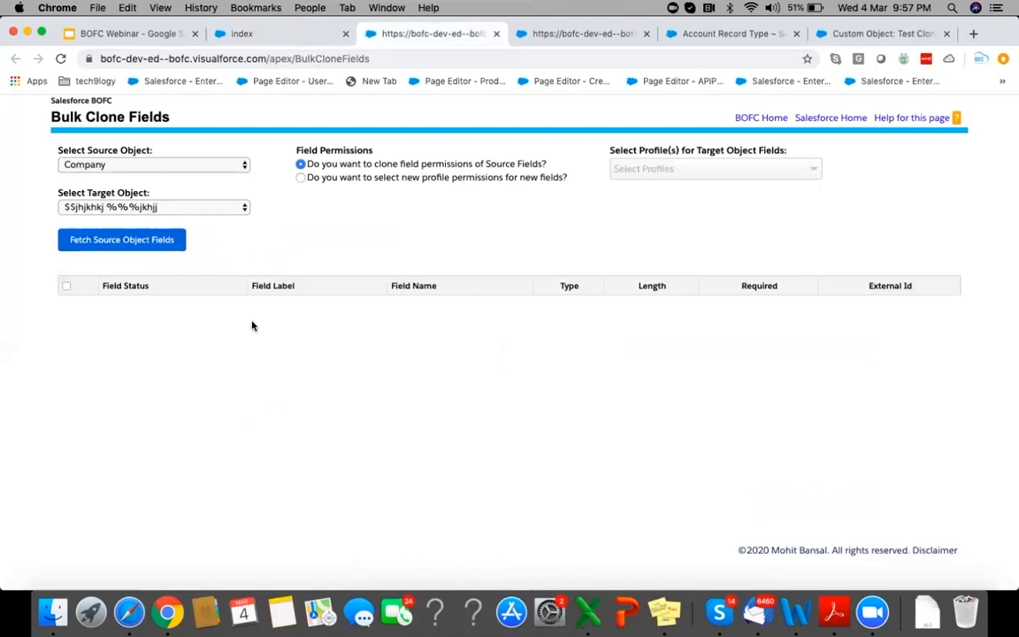
left_click(164, 207)
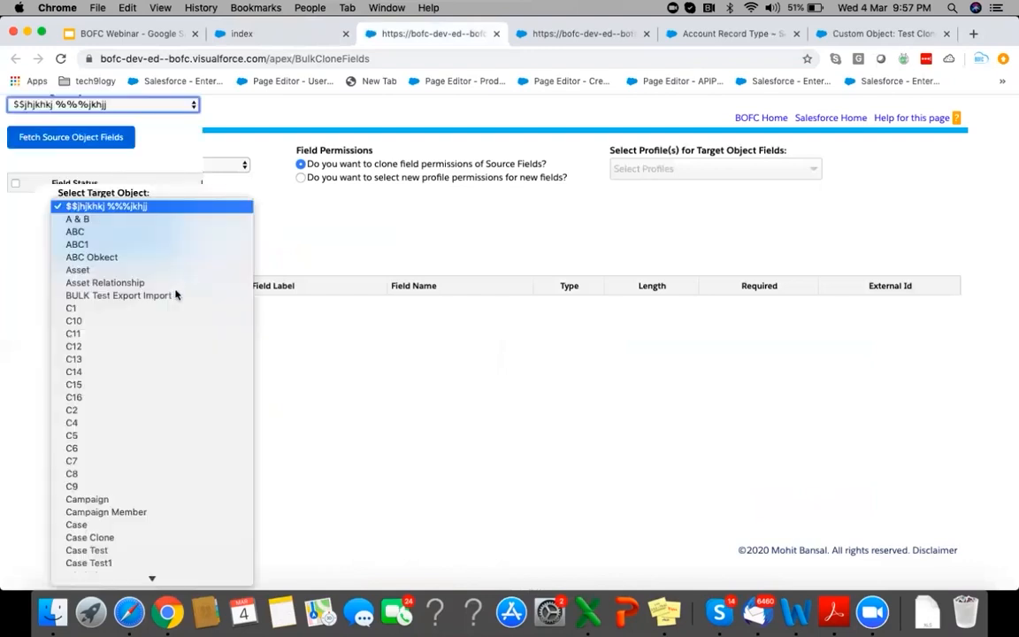
left_click(168, 270)
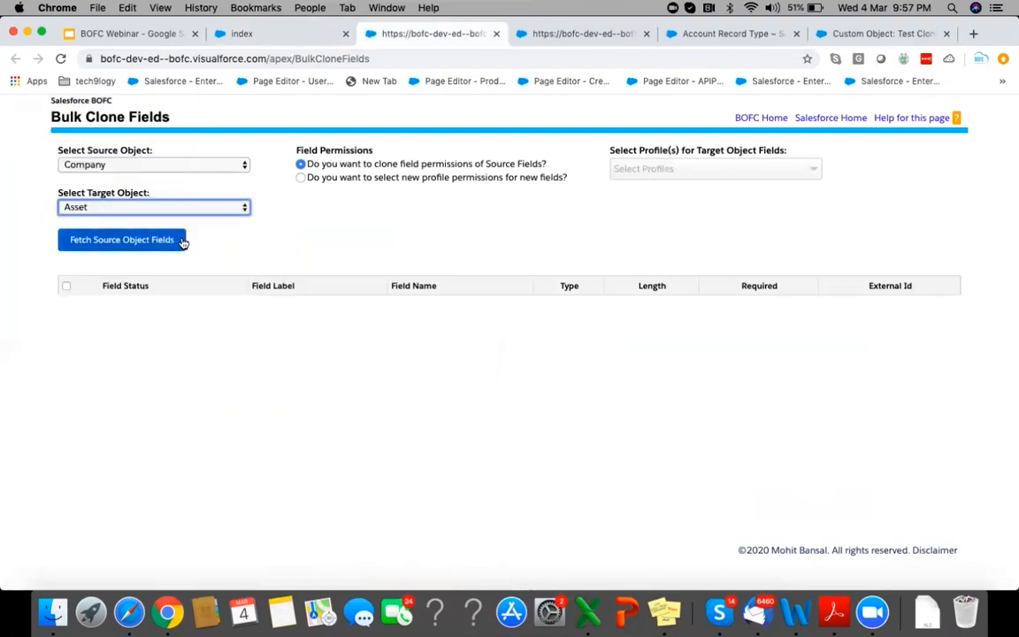
left_click(181, 241)
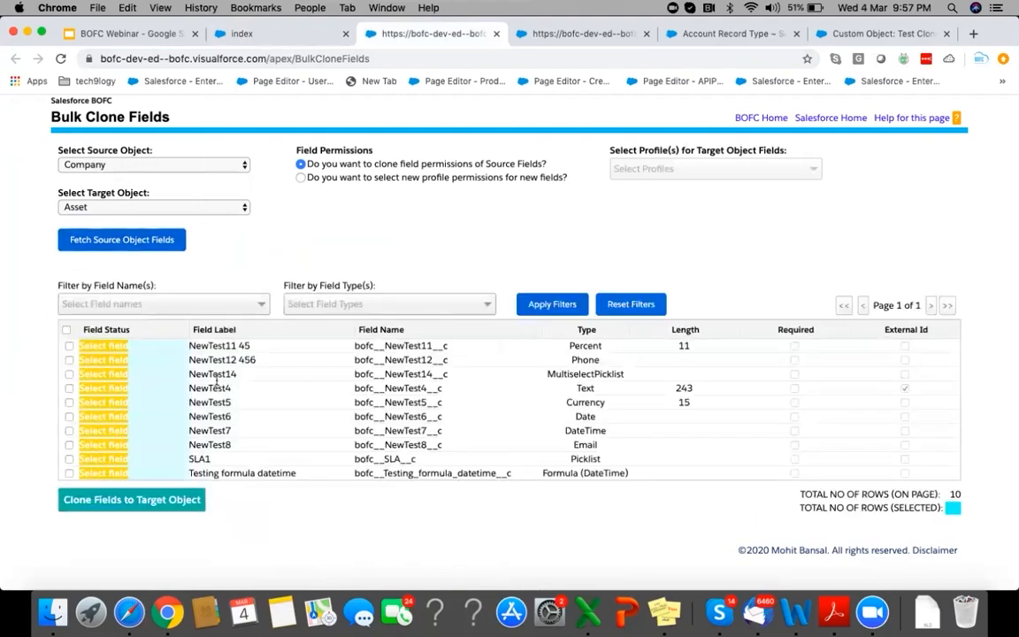
left_click(69, 374)
Switch to the BOFC Webinar presentation in Google Slides and show the Manage Record Types slide.
left_click(147, 35)
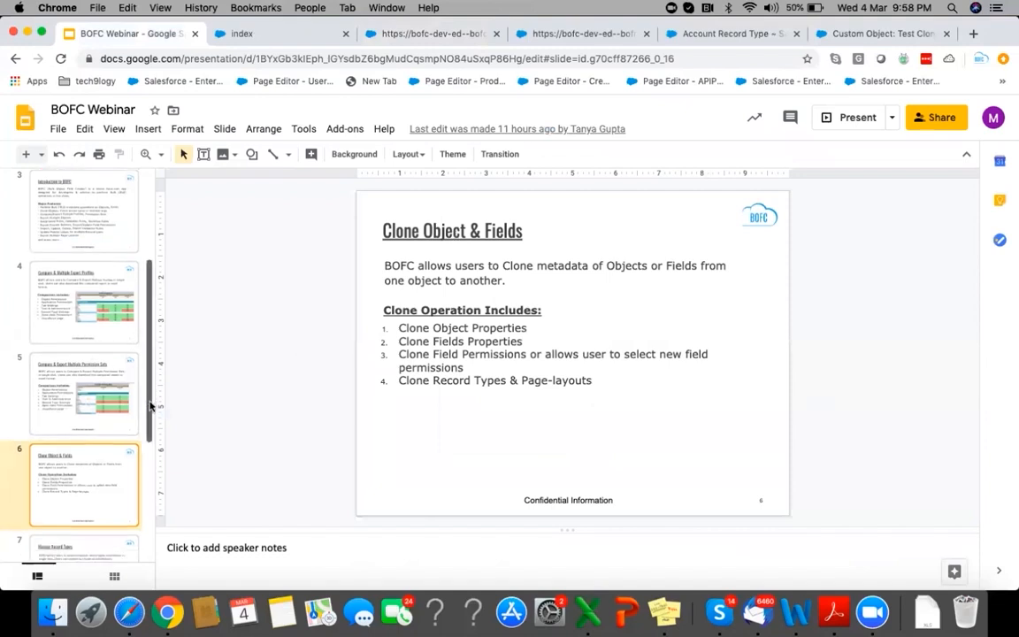
left_click_drag(148, 406, 148, 465)
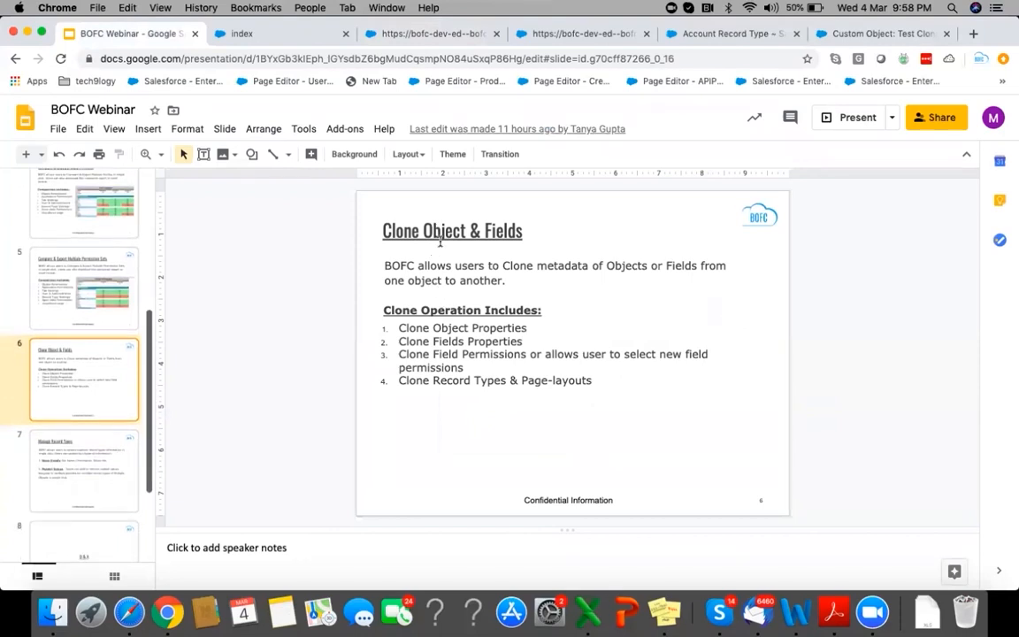
key("Down")
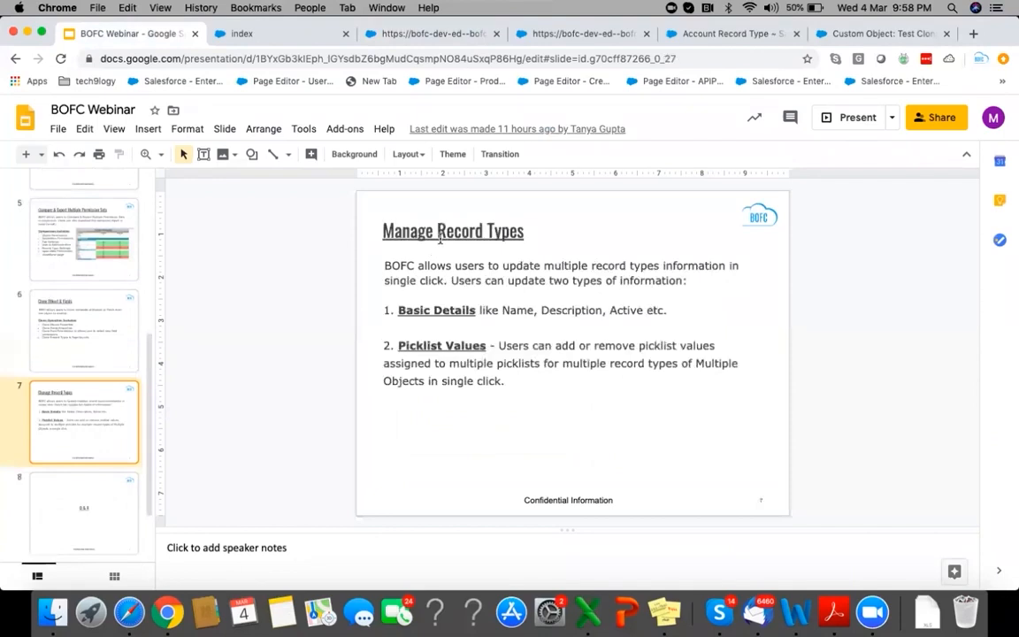
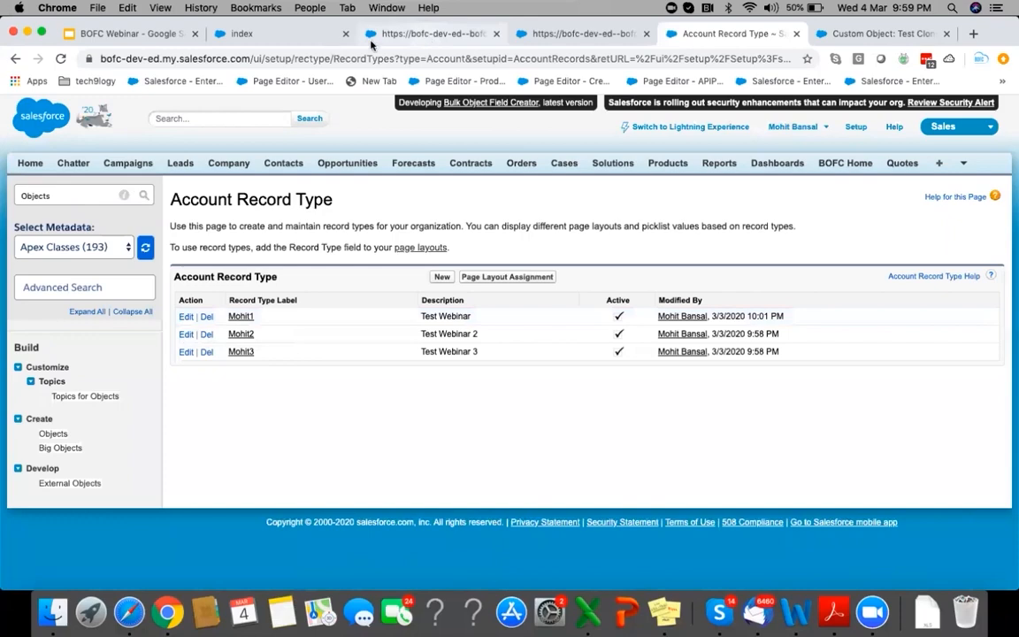
Close the Bulk Clone Fields and Bulk Clone Object pages and open Manage Record Types from the BOFC home page.
left_click(431, 40)
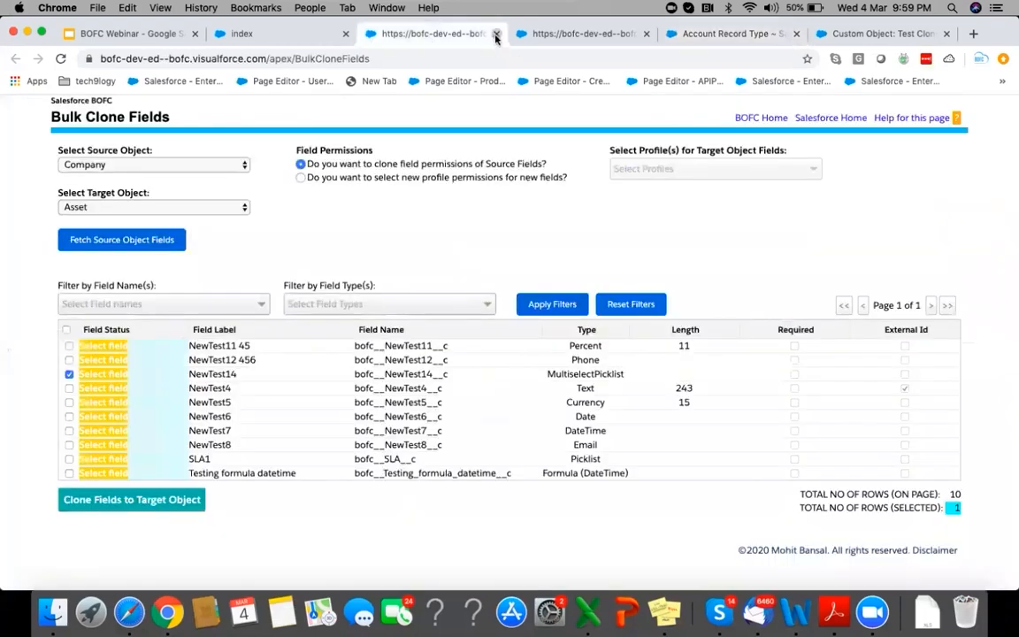
left_click(496, 34)
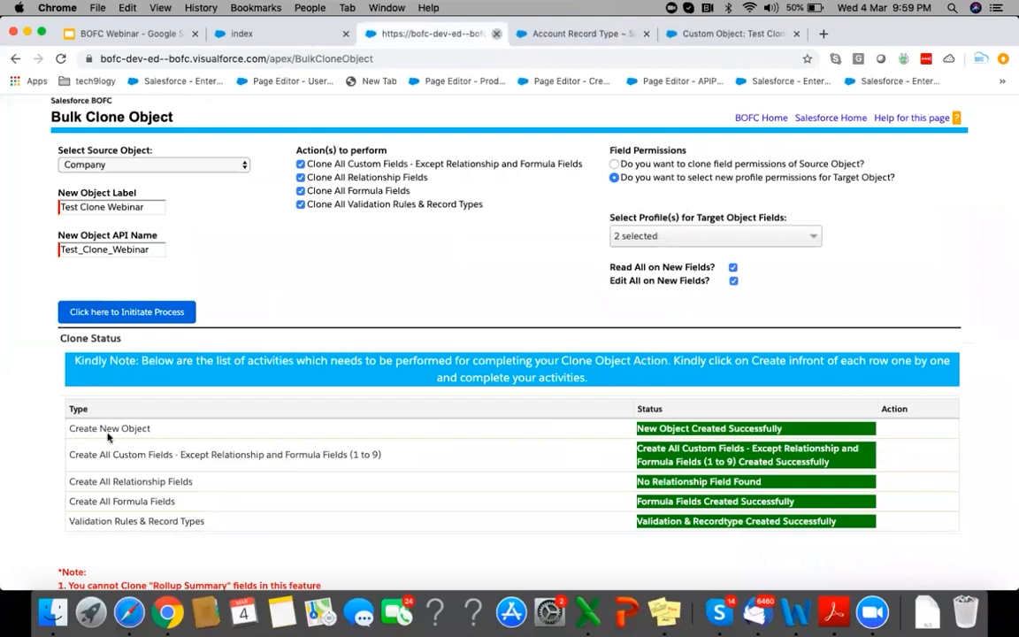
key("super+w")
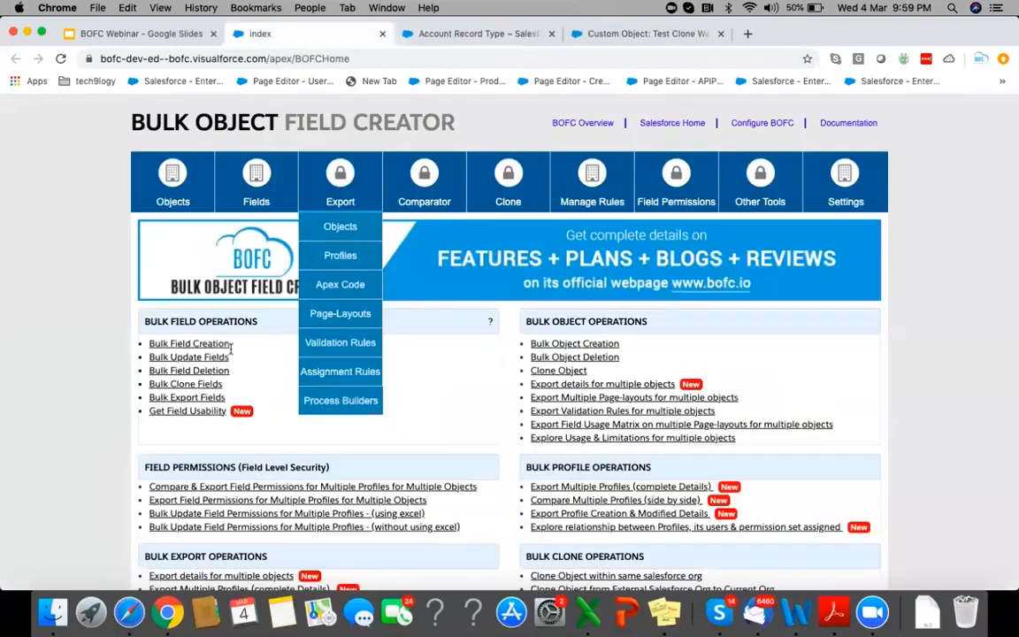
scroll(208, 371, "down", 5)
left_click(197, 371)
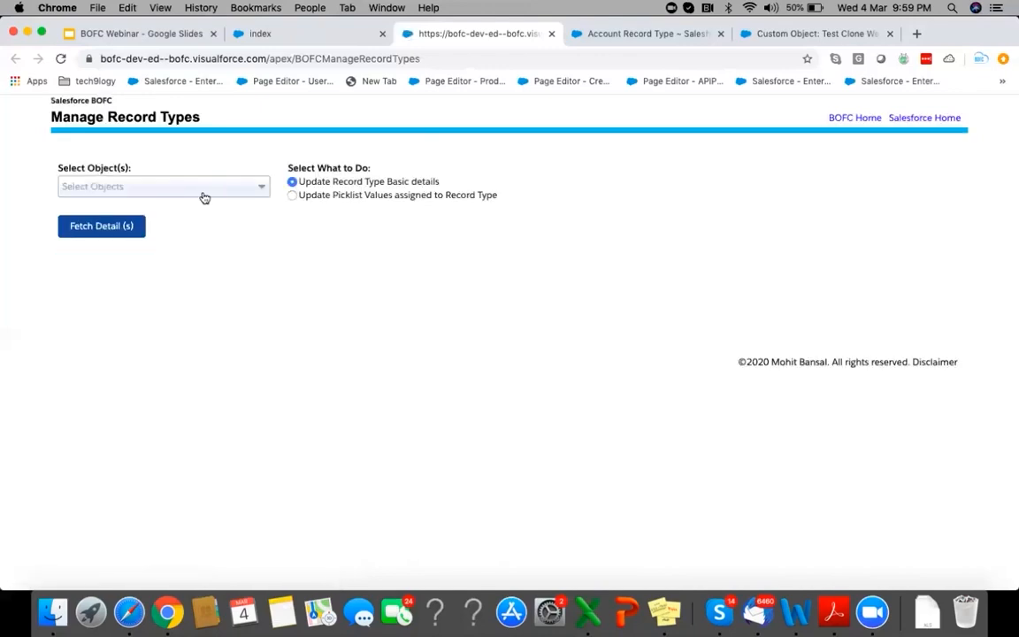
Select the Company object and fetch its record types for updating basic details.
left_click(204, 197)
scroll(188, 353, "down", 5)
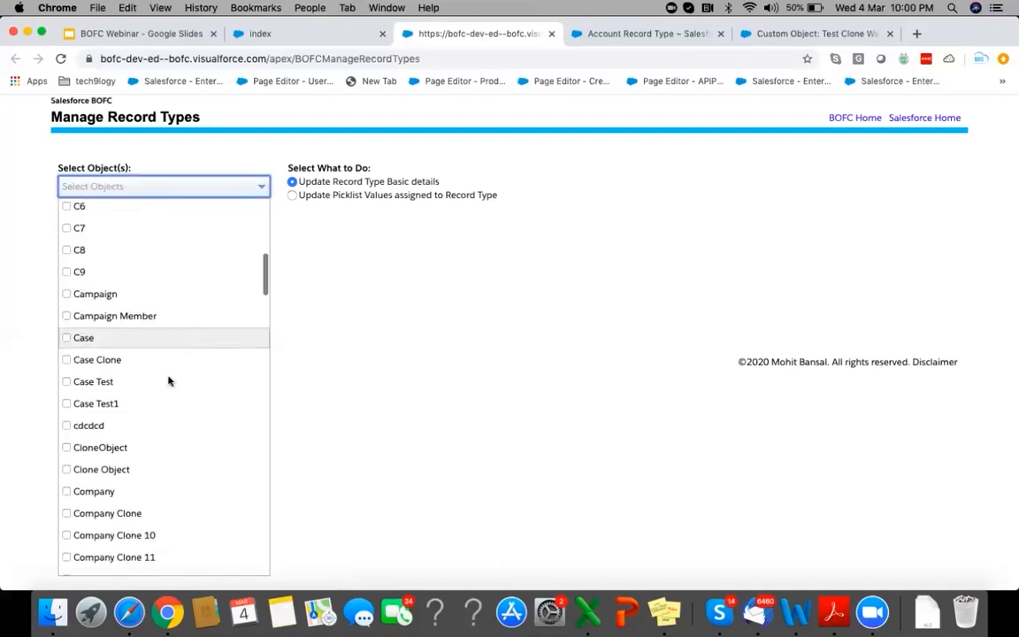
left_click(356, 332)
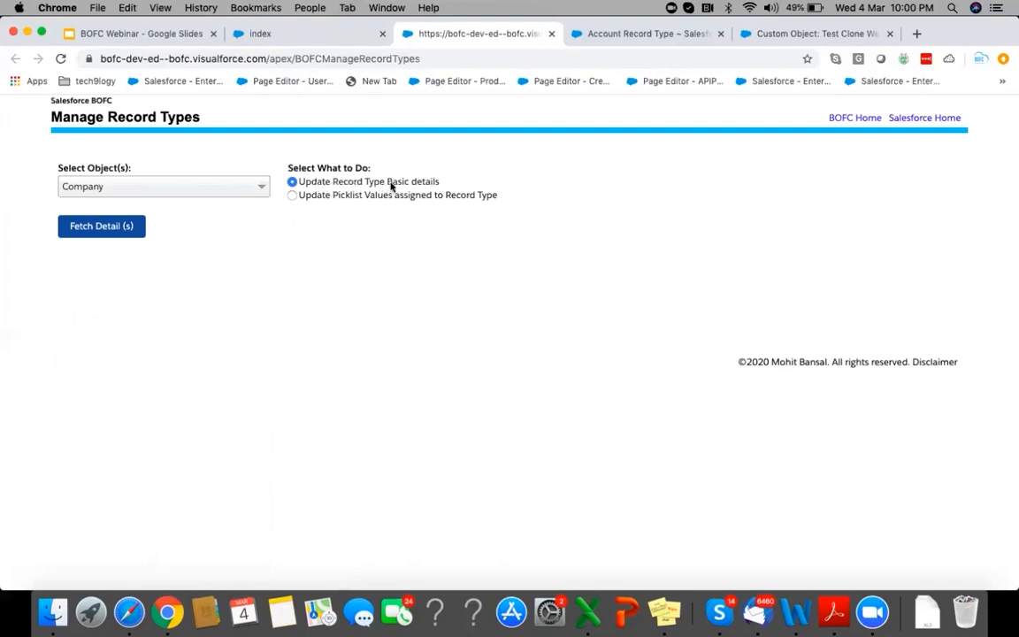
left_click(94, 230)
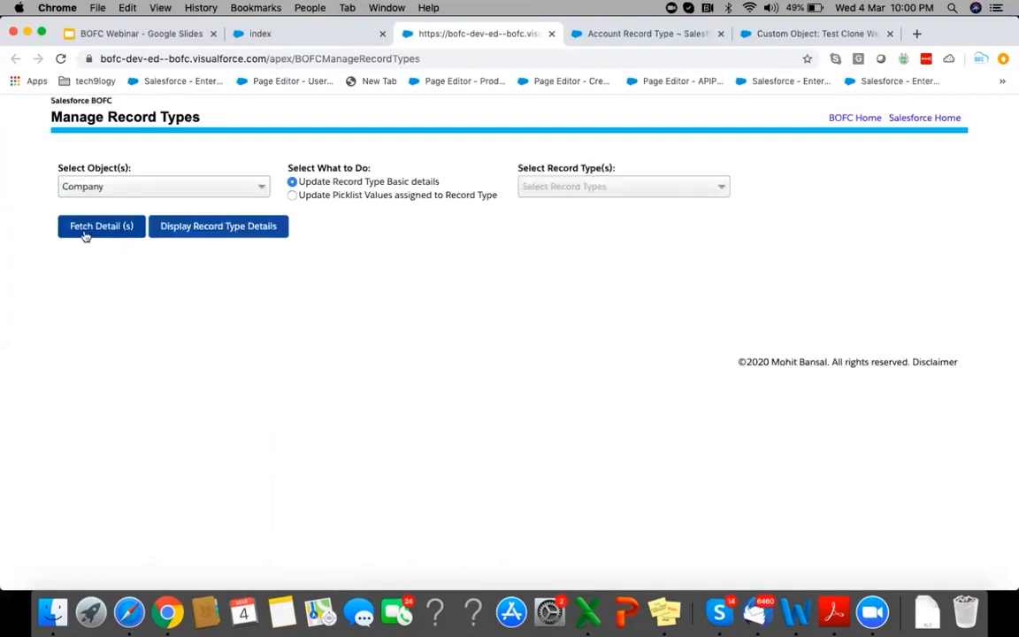
Select all of the Company object's record types and display their basic details.
left_click(569, 190)
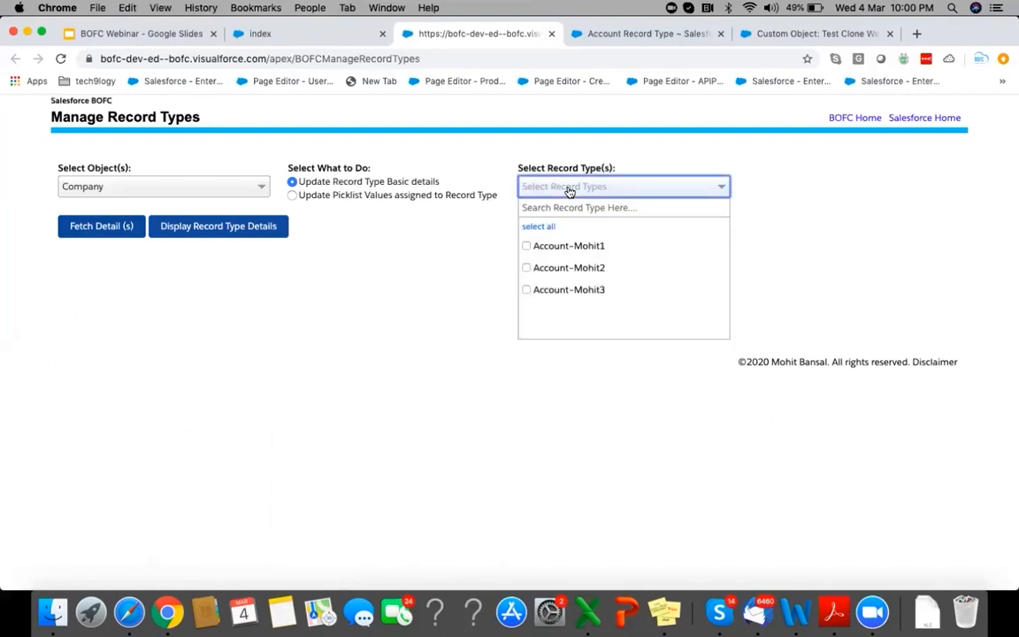
left_click(141, 192)
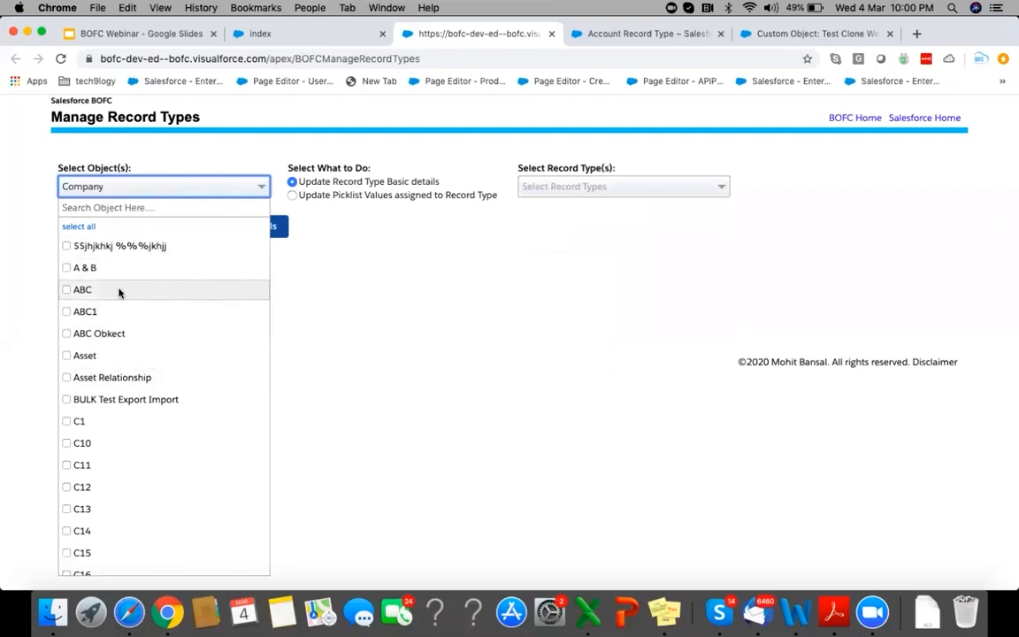
left_click(410, 305)
left_click(561, 187)
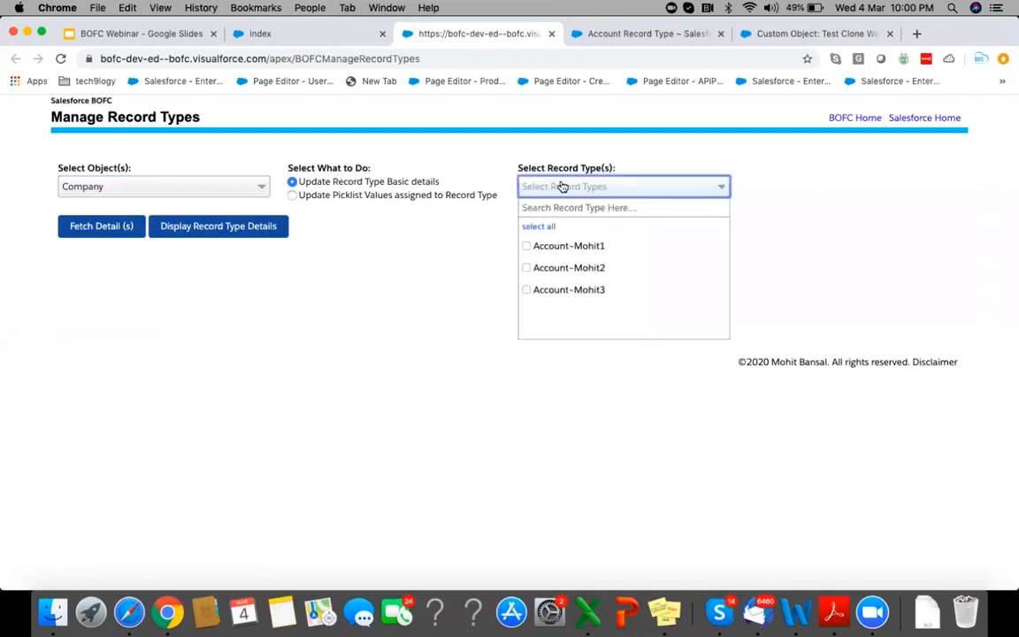
left_click(527, 229)
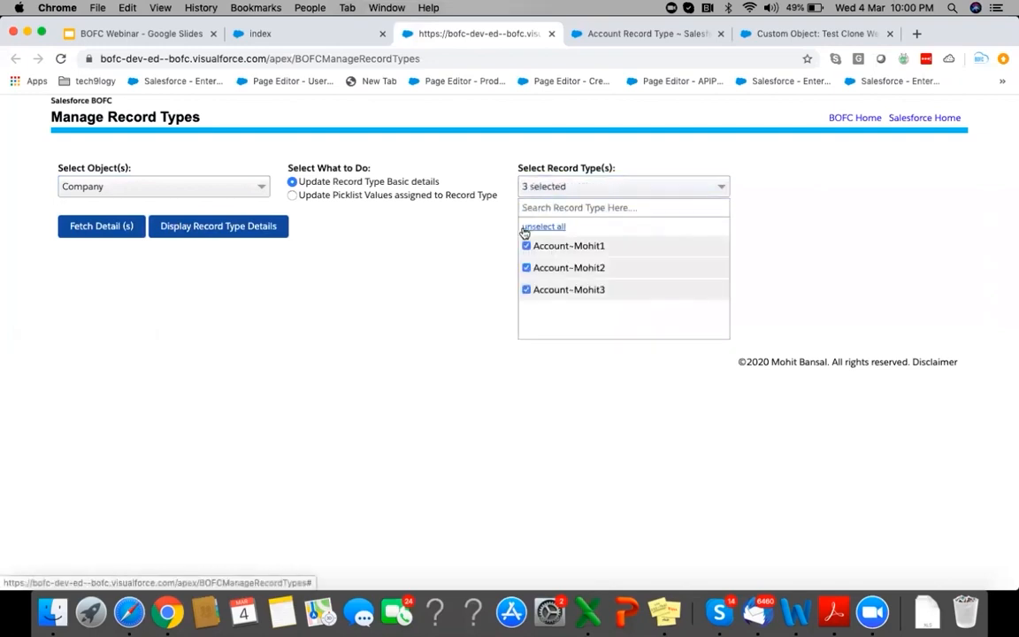
left_click(481, 246)
left_click(235, 226)
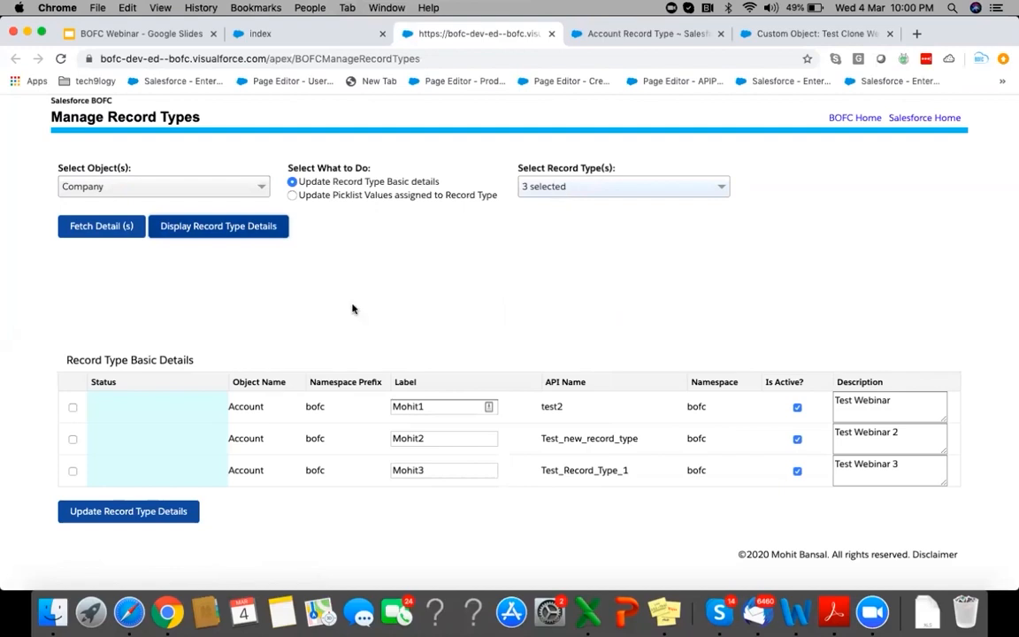
Change the description of the first record type (API name test2) to Test India.
left_click(871, 400)
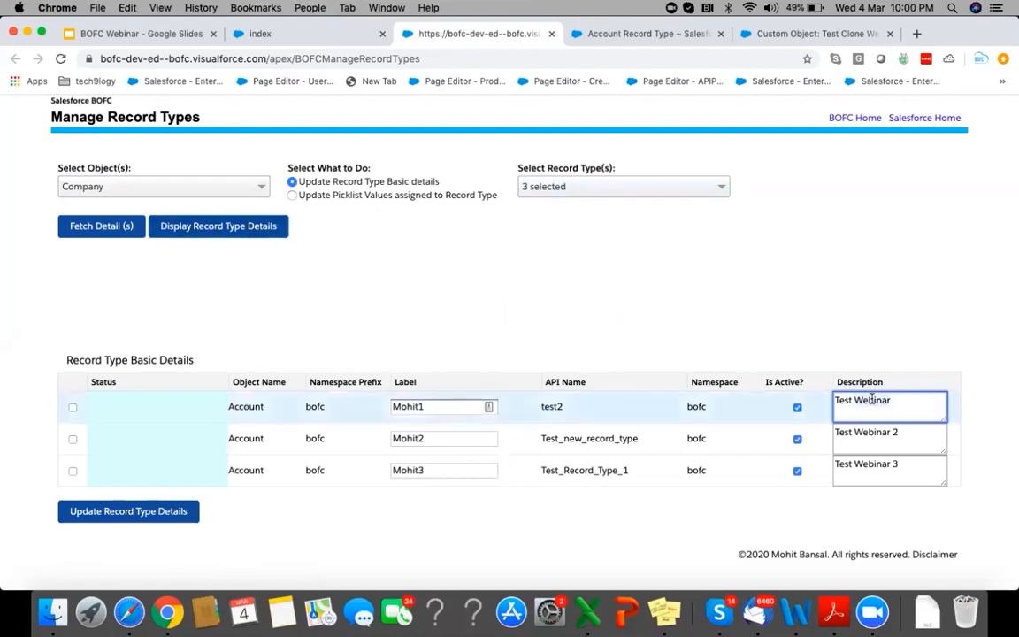
double_click(871, 400)
type("Ind")
key("Tab")
key("Tab")
key("Tab")
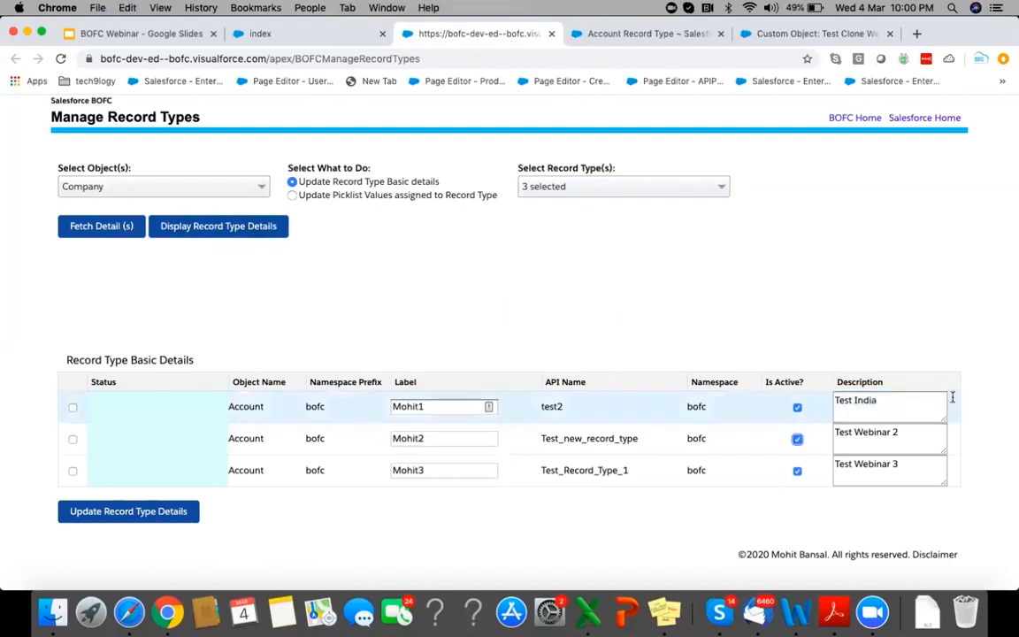
Set the descriptions of the second and third record types to Test India 2 and Test India 4.
left_click(873, 442)
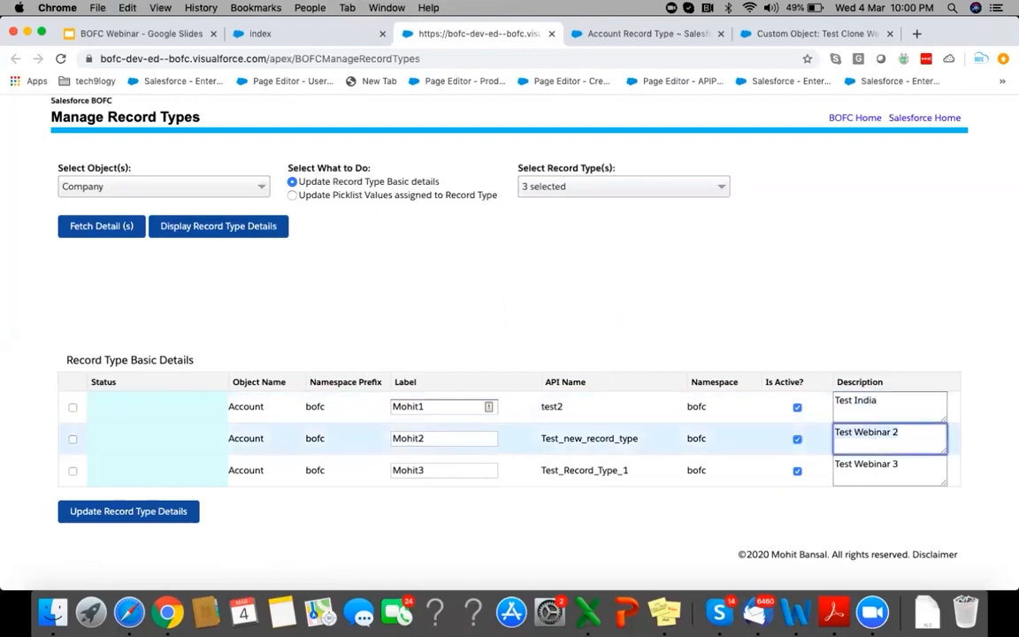
type("Test India")
type("2")
left_click(860, 466)
key("super+a")
type("Test India")
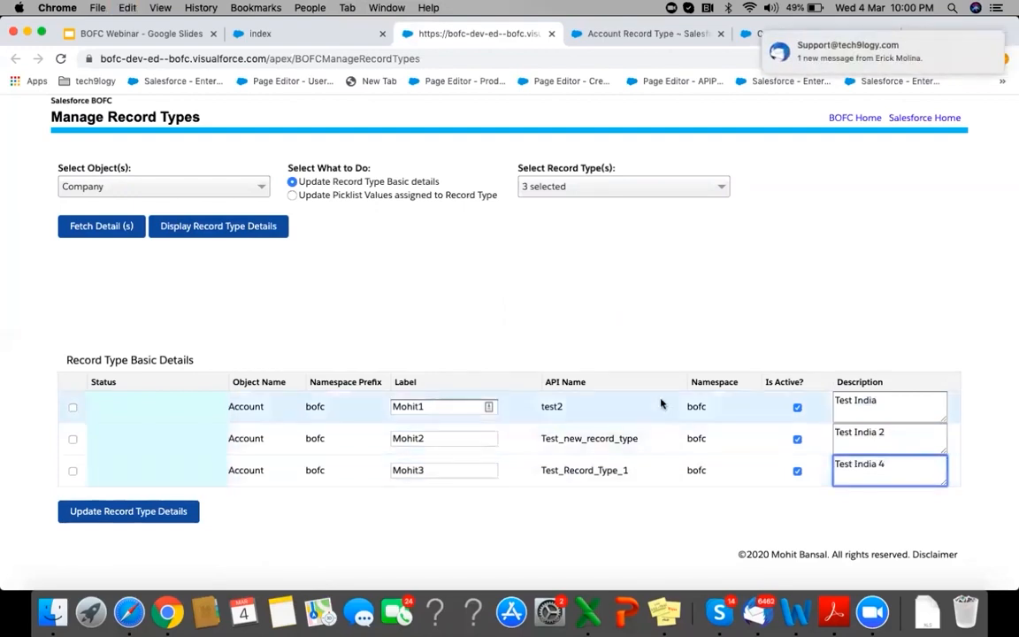
Mark all three record types and update their details.
left_click(72, 407)
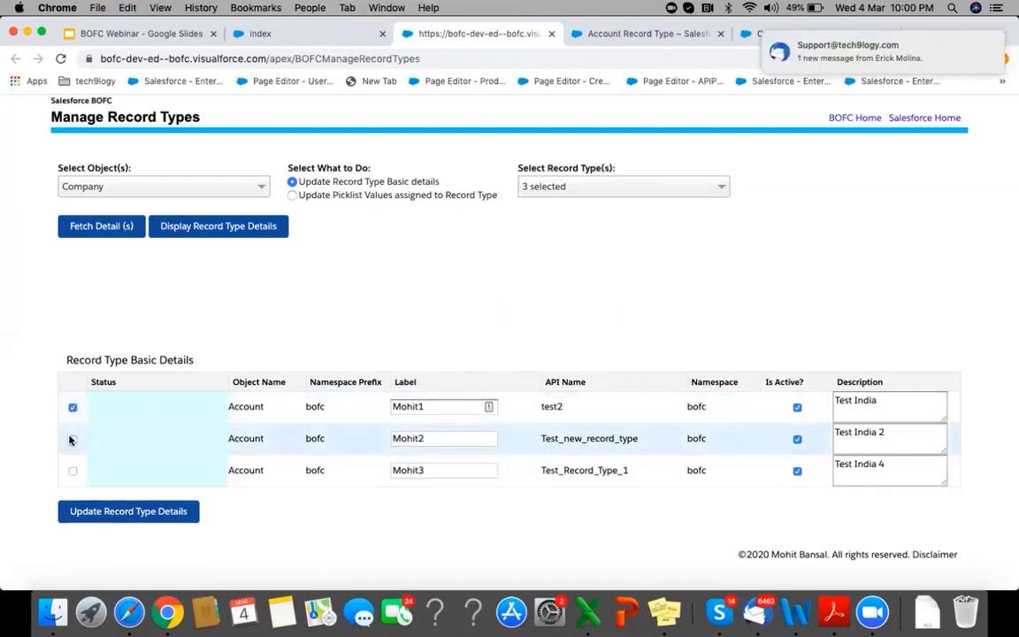
left_click(73, 439)
left_click(72, 470)
left_click(111, 511)
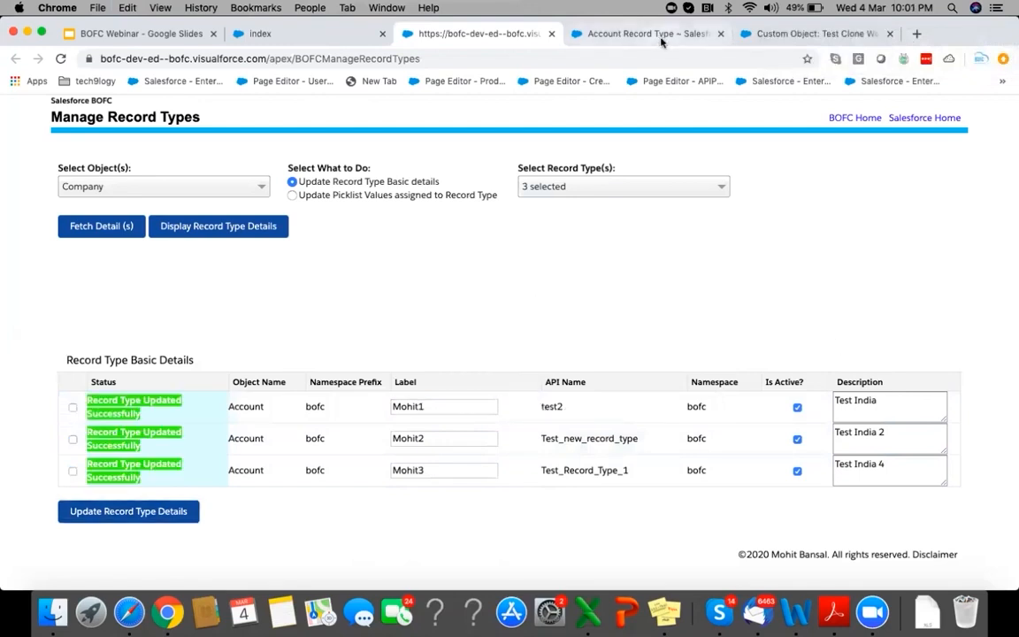
Open the Account Record Type setup page and reload it to check the record type descriptions.
key("ctrl+Tab")
key("ctrl+shift+Tab")
left_click(625, 36)
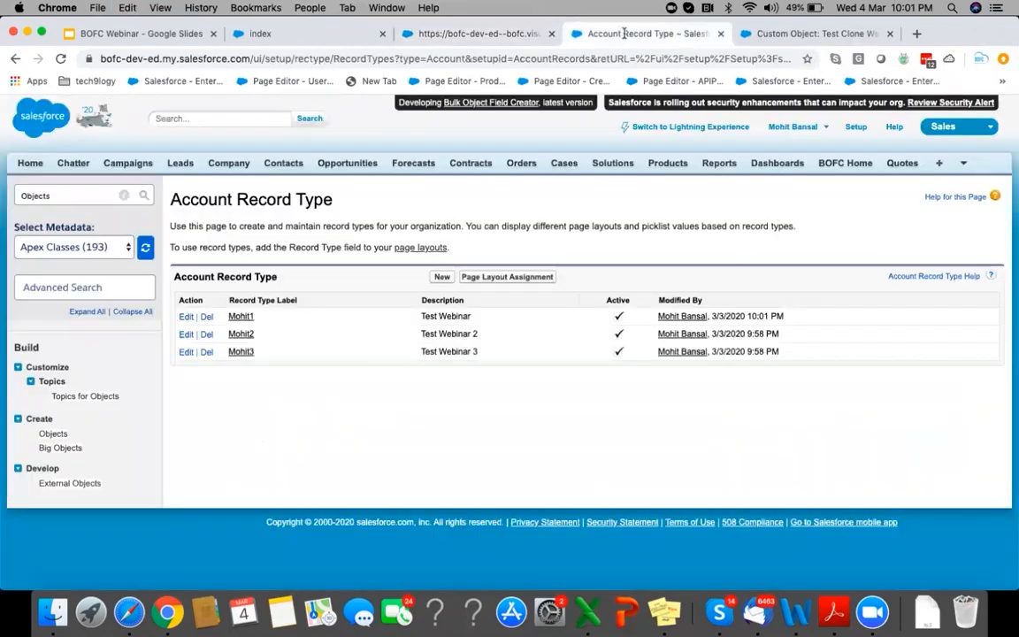
left_click(597, 58)
key("Return")
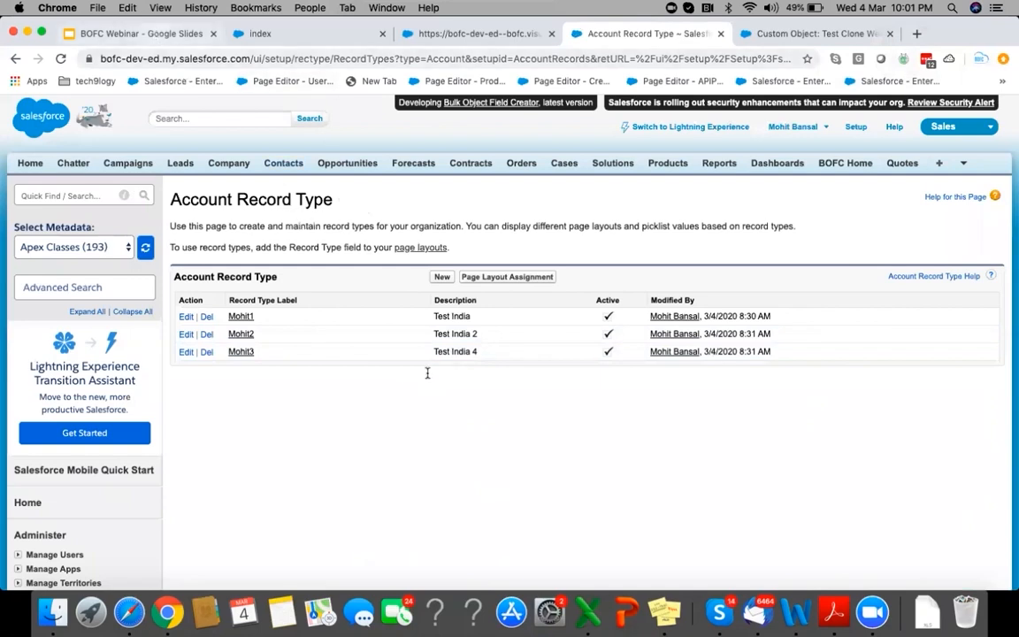
Open the first account record type from the setup list and bring up its Account Source picklist for editing.
key("super+1")
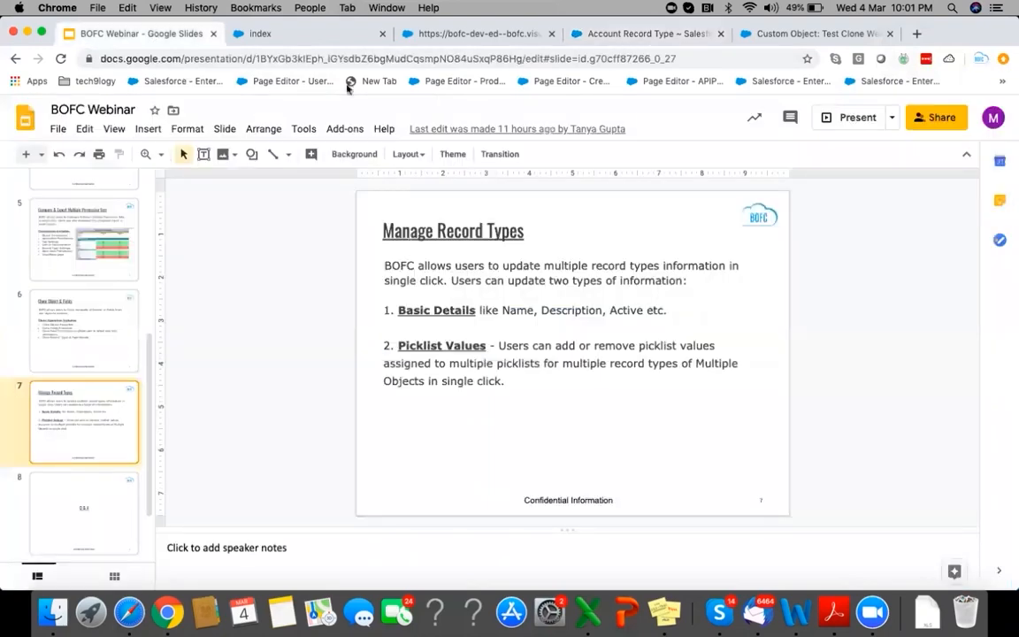
left_click(573, 37)
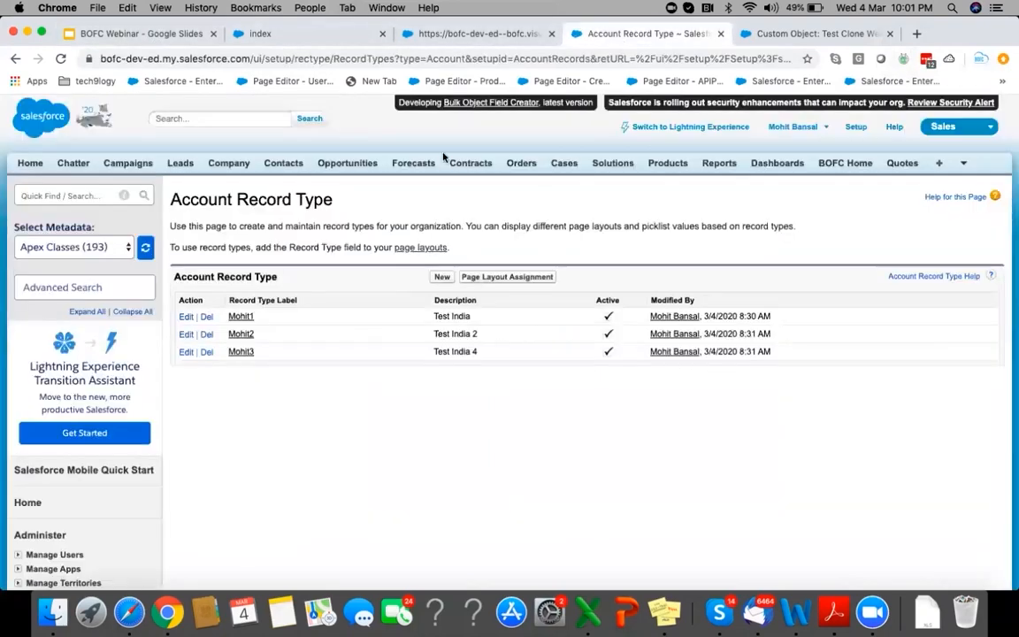
left_click(241, 318)
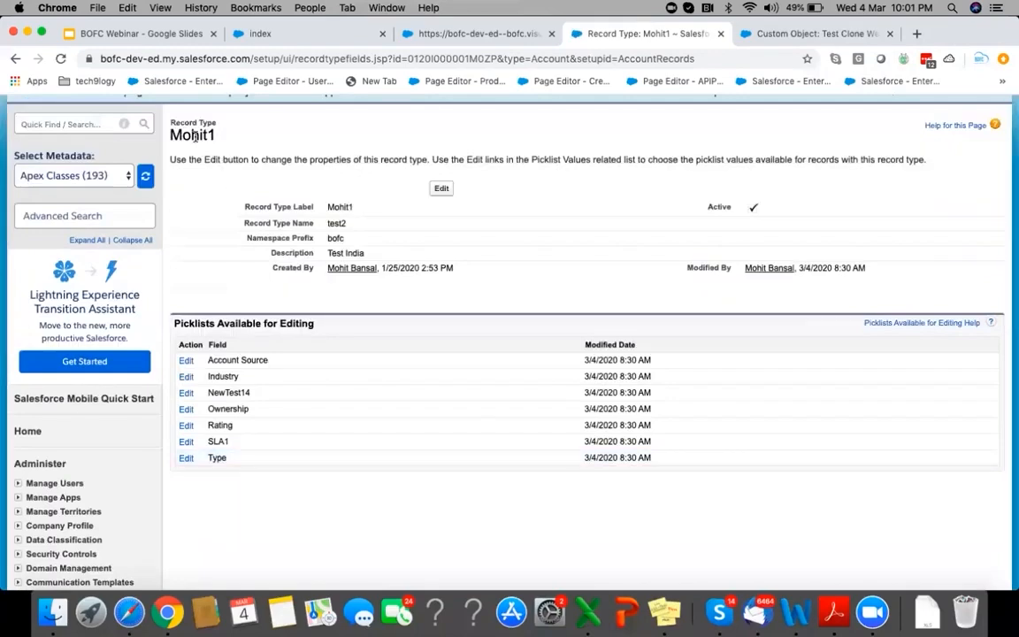
left_click(187, 362)
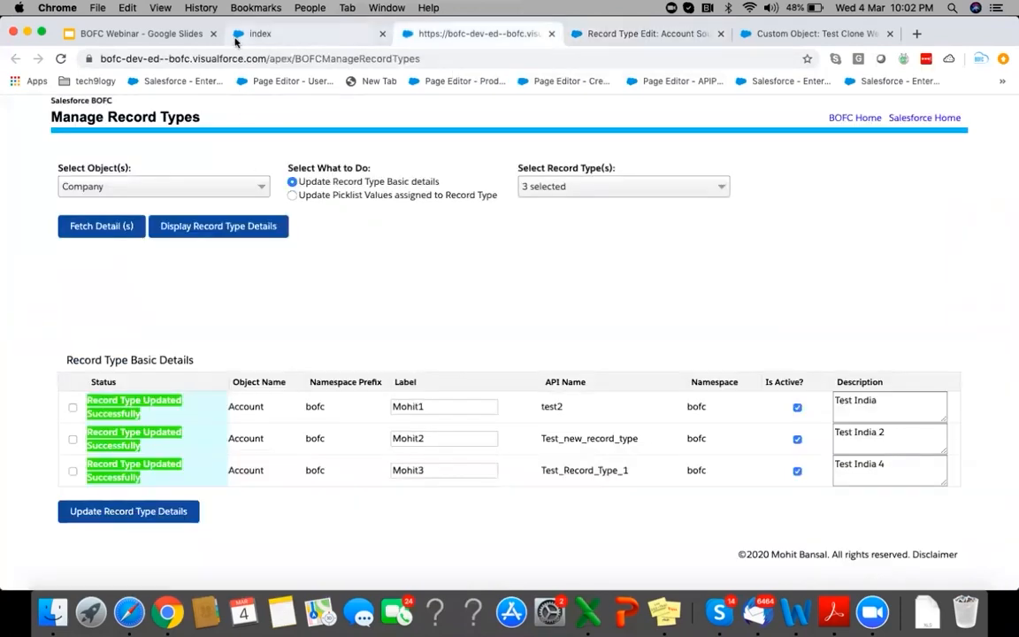
Reload Manage Record Types and fetch the Company object's details for updating picklist values assigned to record types.
left_click(235, 54)
key("Return")
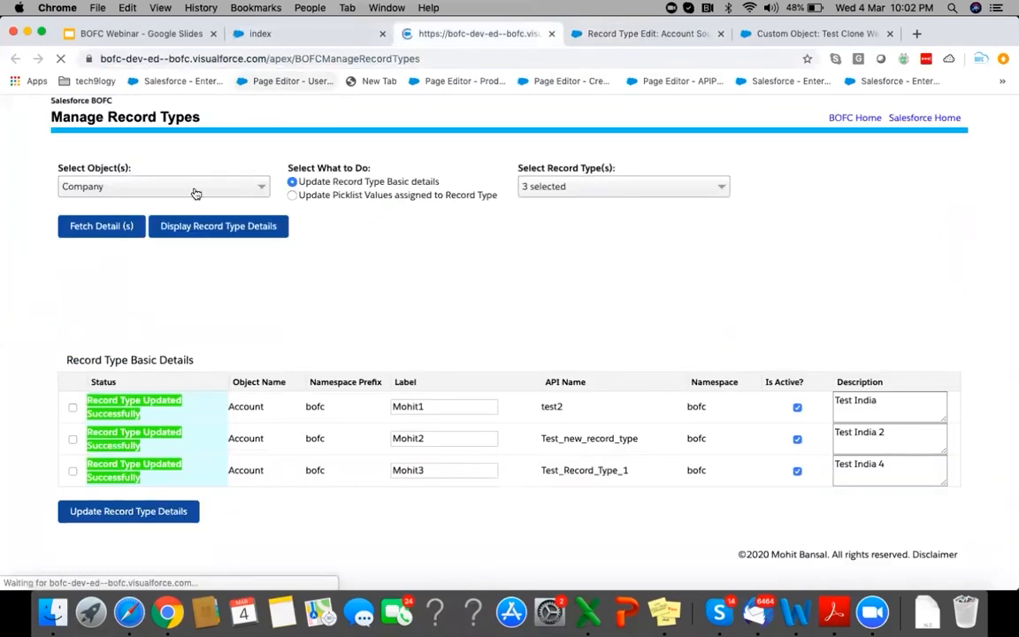
scroll(163, 359, "down", 5)
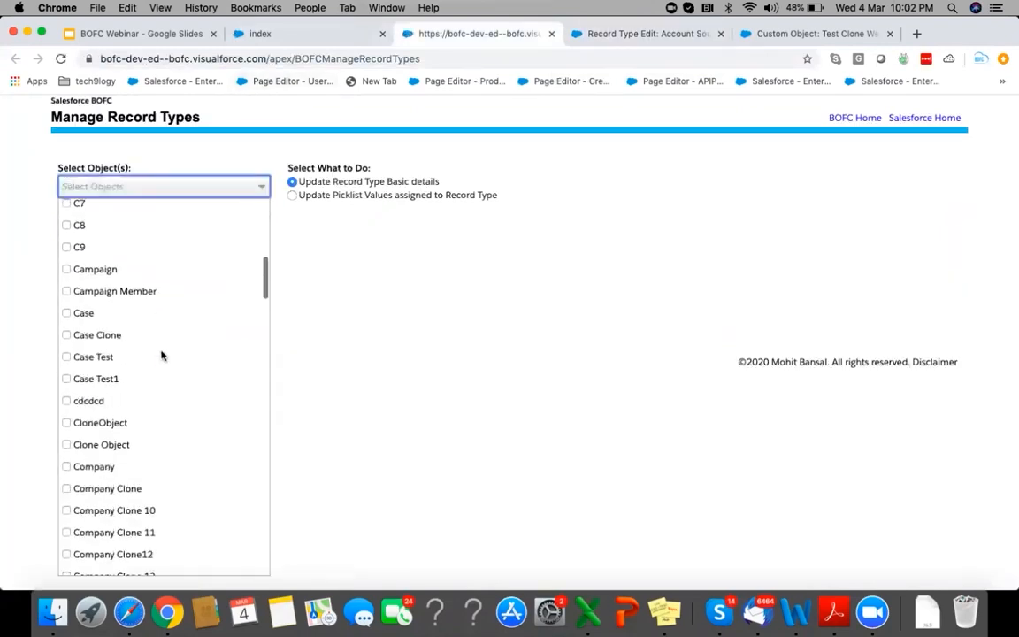
left_click(93, 463)
left_click(393, 270)
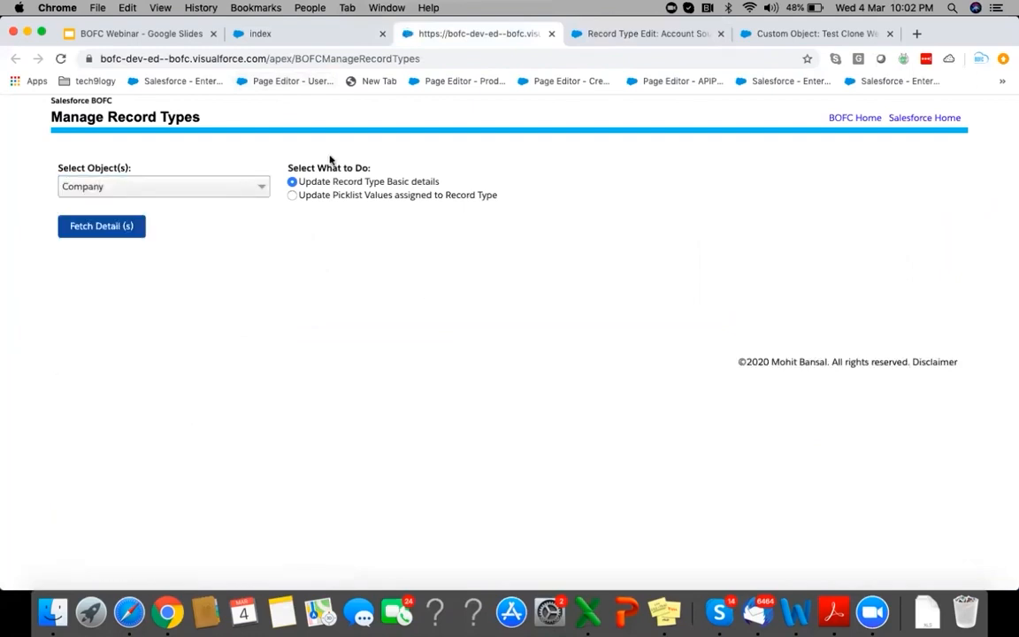
left_click(322, 195)
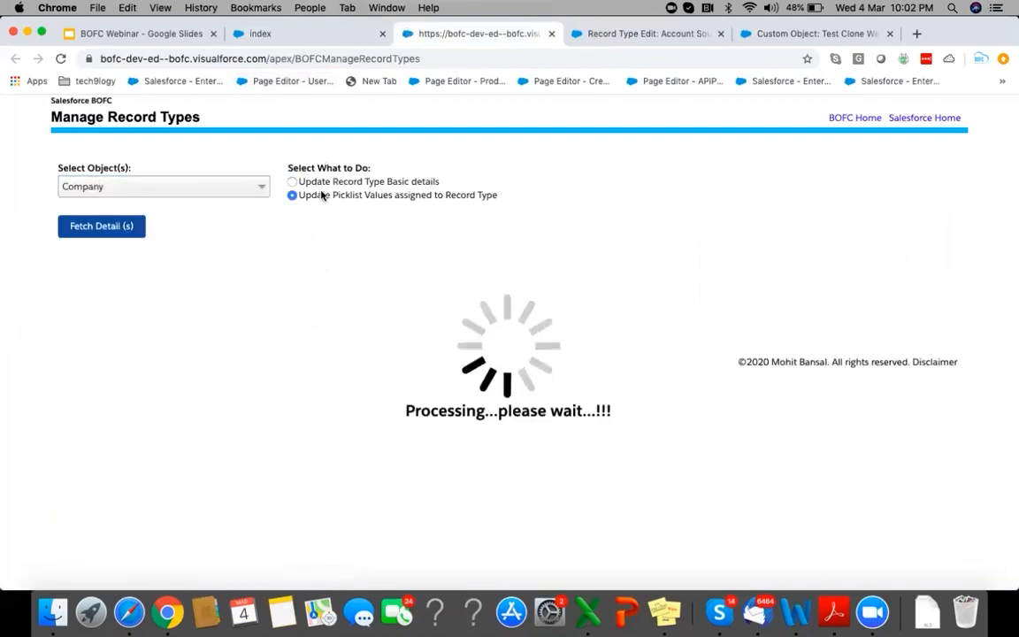
left_click(133, 226)
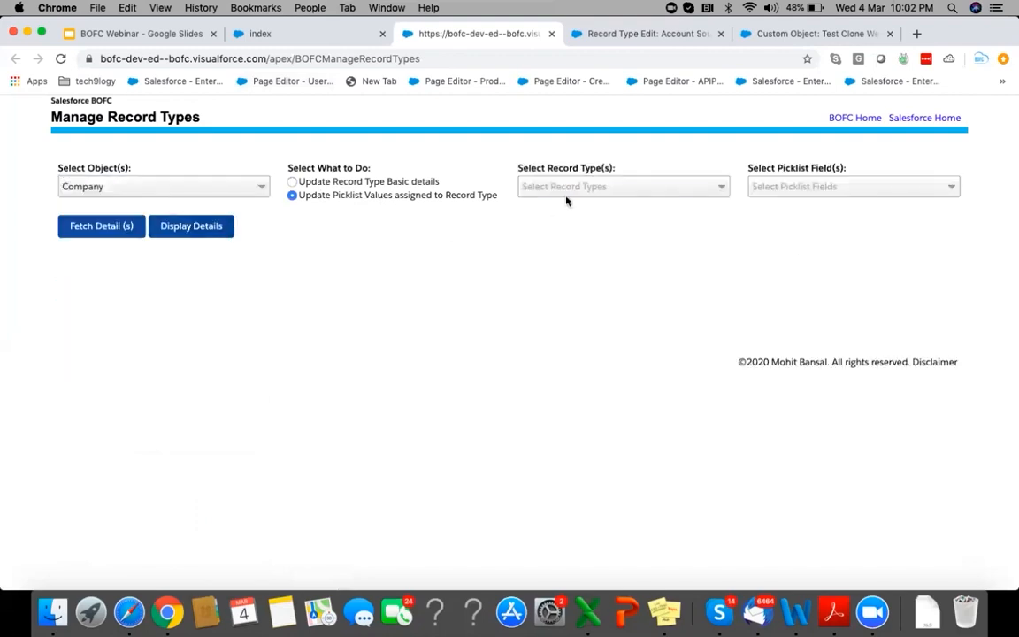
Select all record types and the Account Source, SLA1, Clean Status and Industry picklist fields, and display their details.
left_click(575, 188)
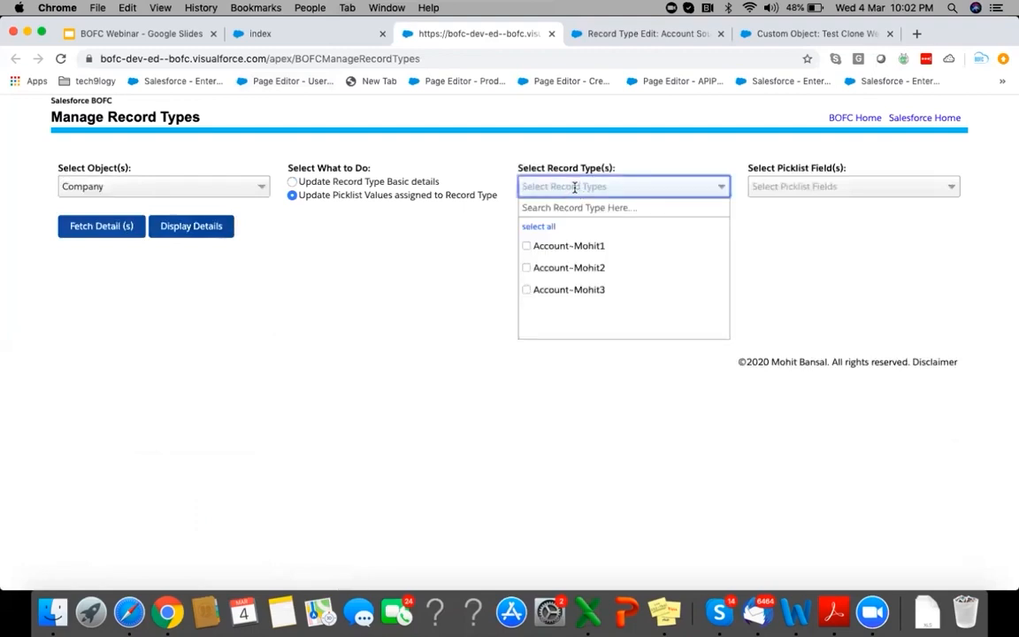
left_click(540, 228)
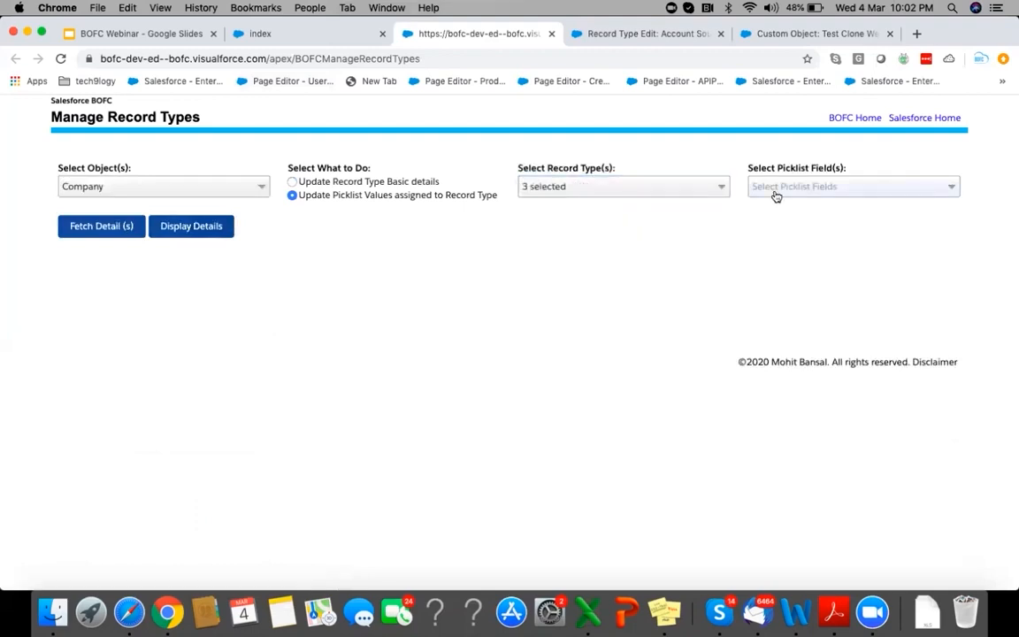
left_click(783, 188)
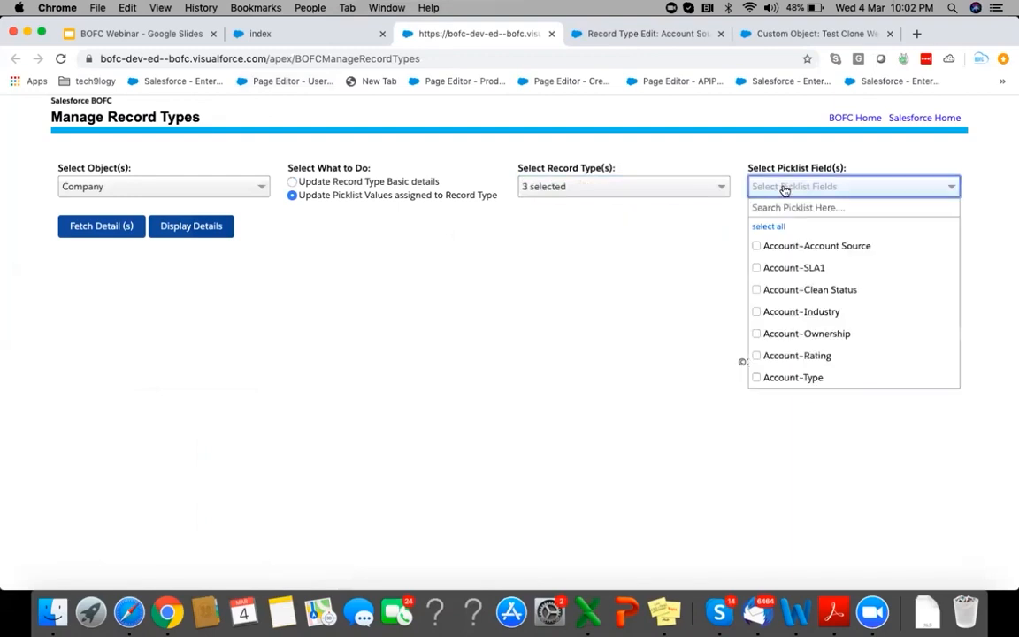
left_click(776, 246)
left_click(775, 275)
left_click(776, 290)
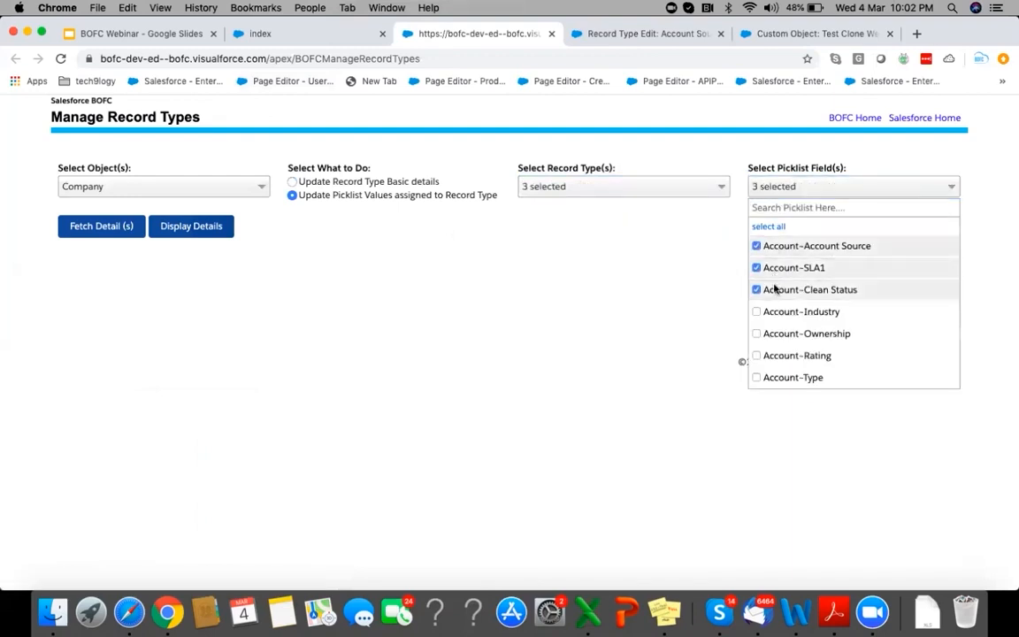
left_click(775, 311)
left_click(682, 307)
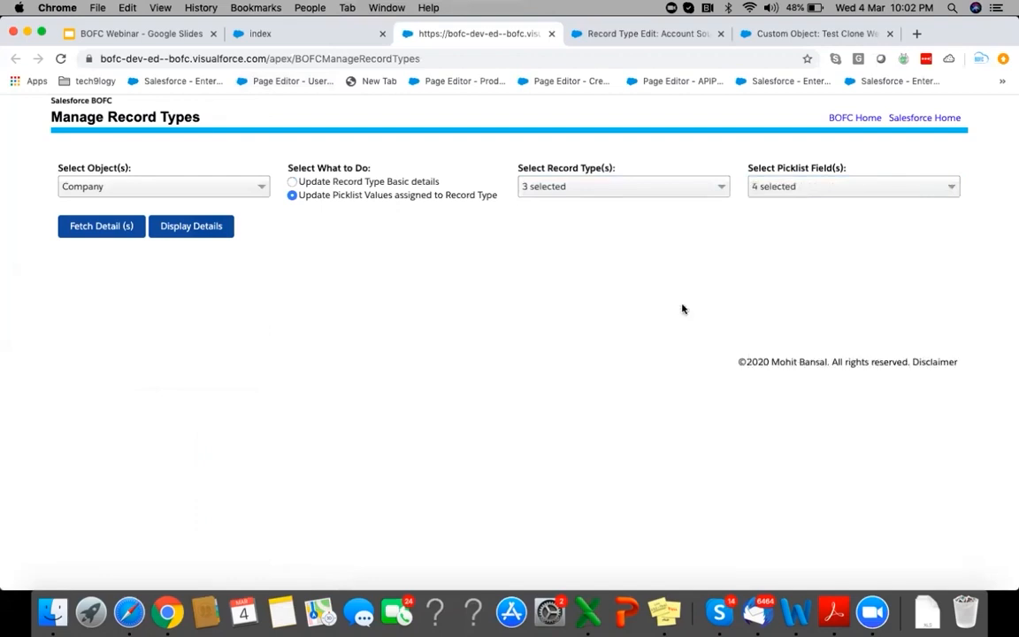
left_click(180, 227)
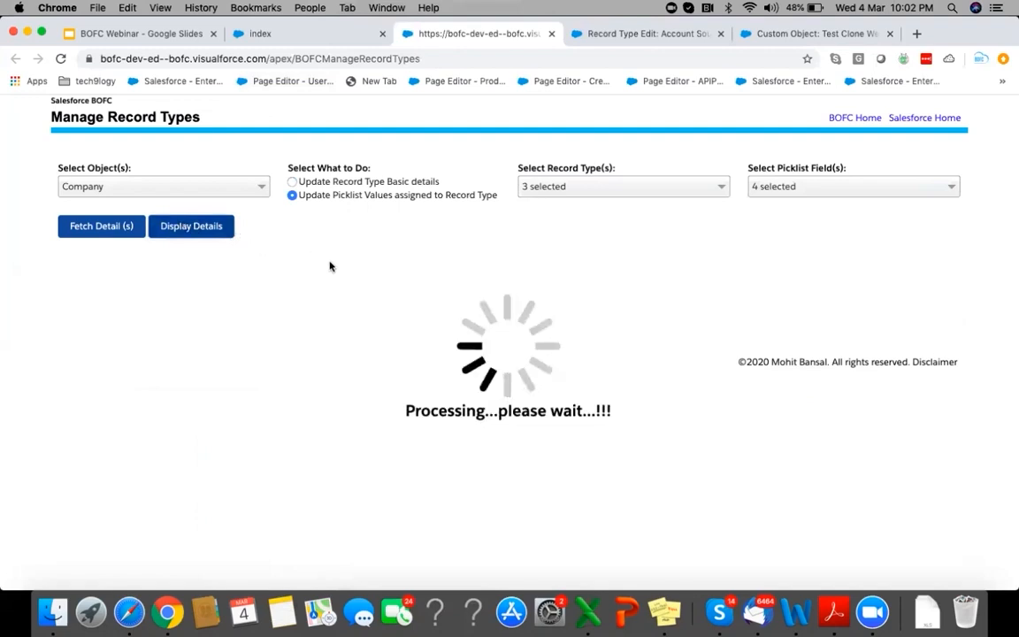
Add Phone Inquiry and Purchased List to the first record type's selected AccountSource values.
scroll(343, 353, "down", 3)
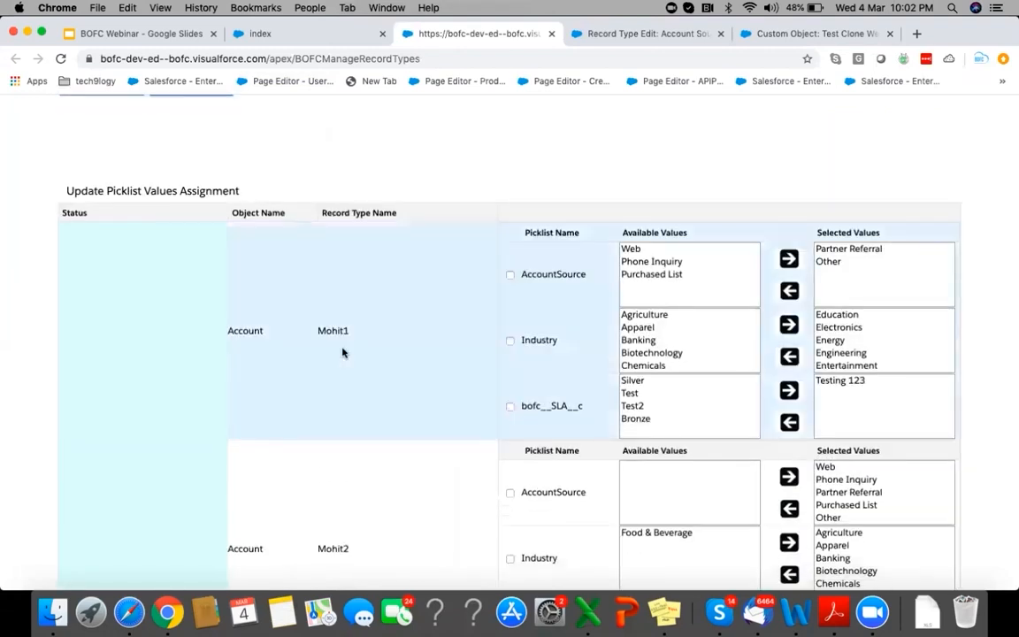
scroll(338, 388, "down", 2)
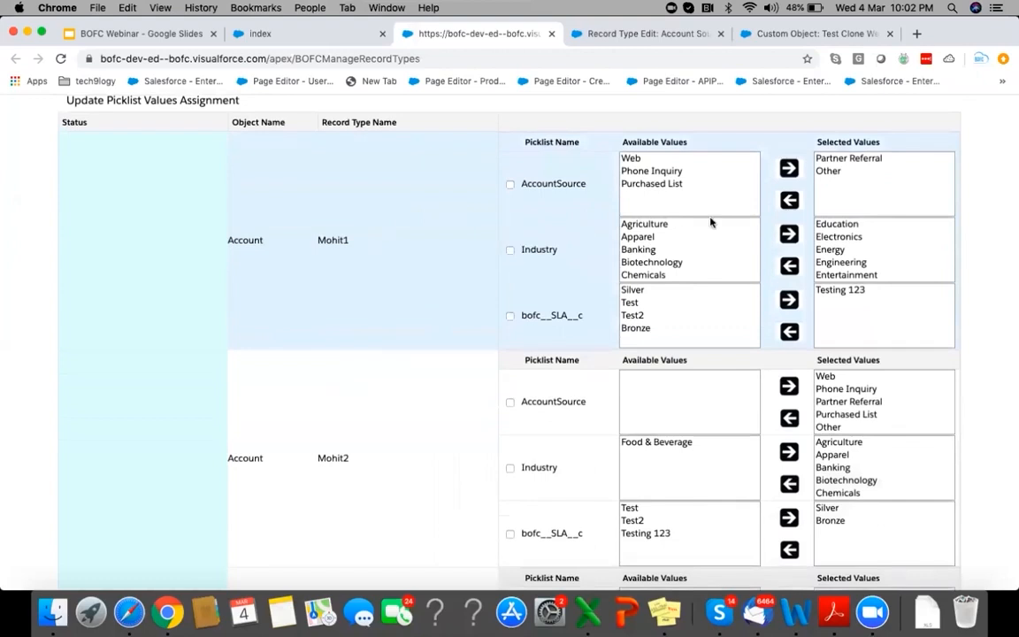
scroll(432, 281, "up", 2)
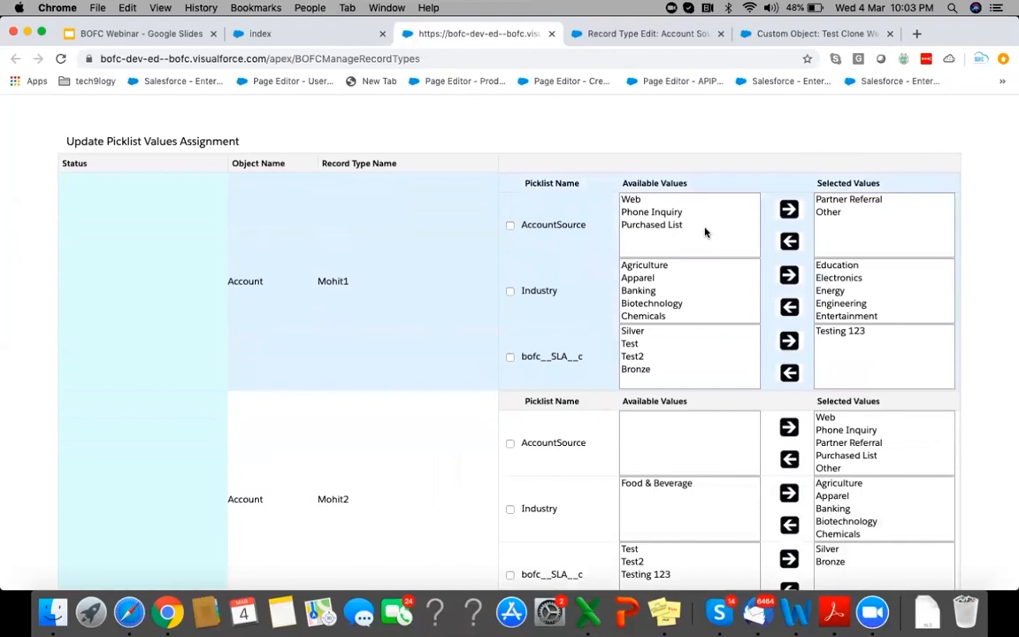
left_click(675, 214)
left_click(675, 223, "shift")
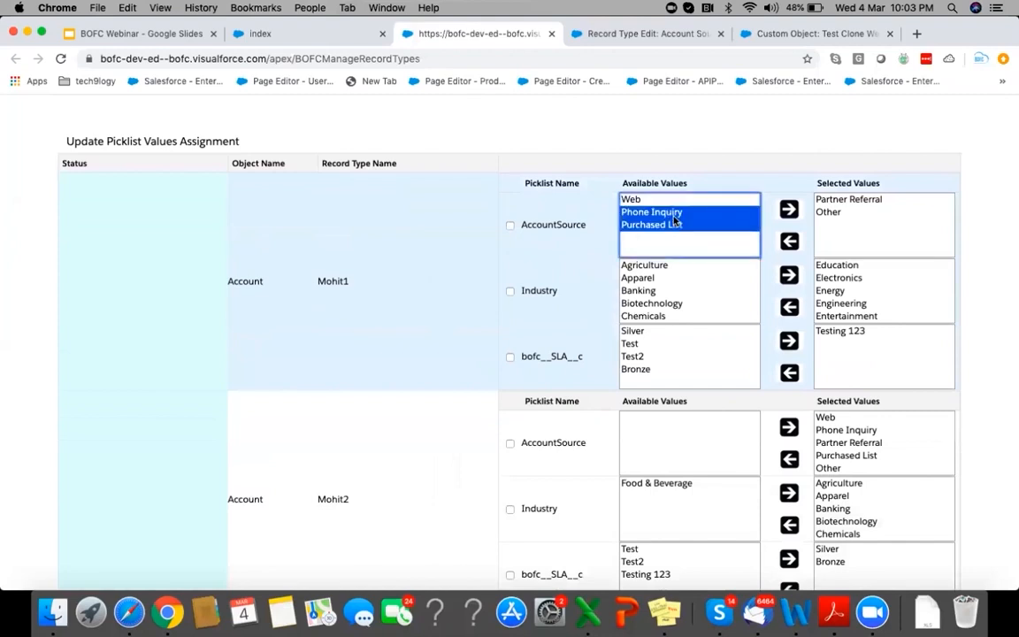
left_click(789, 210)
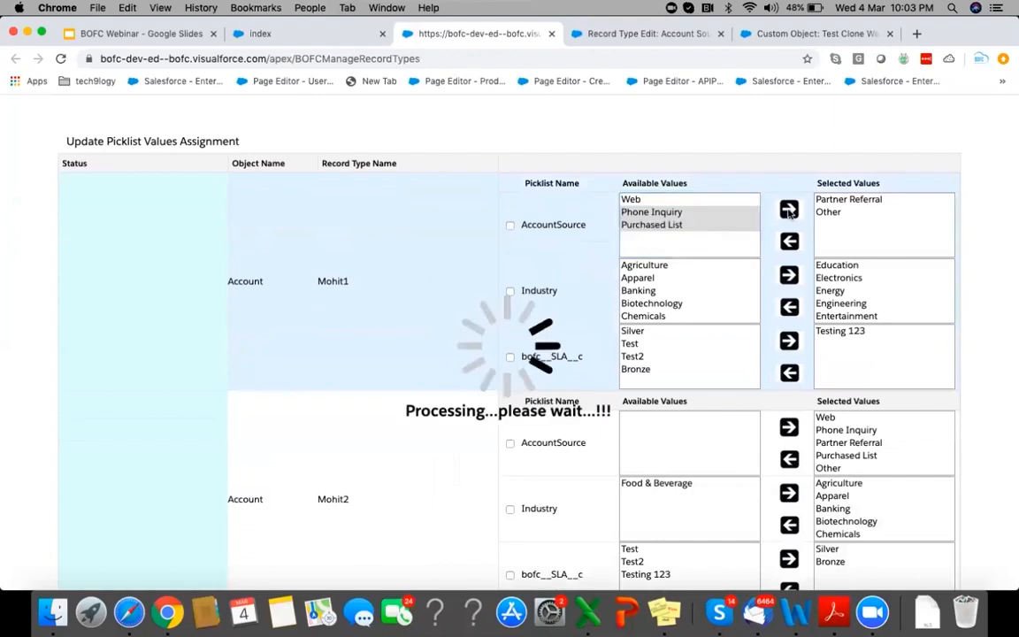
Add Test, Test2 and Bronze to the first record type's bofc__SLA__c values, and mark its AccountSource and bofc__SLA__c picklists for update.
left_click(681, 359)
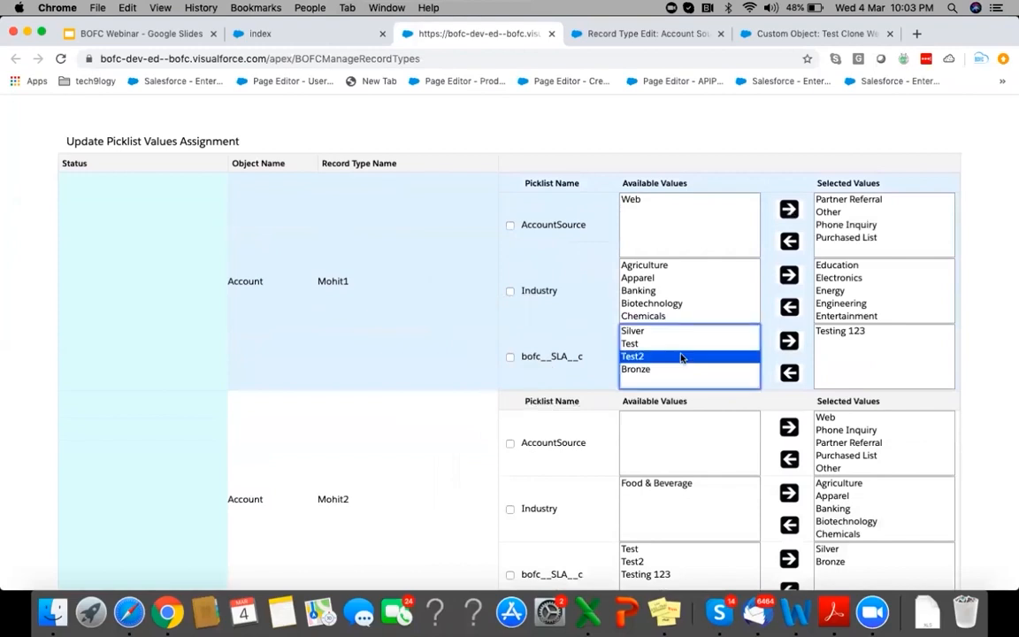
key("Up")
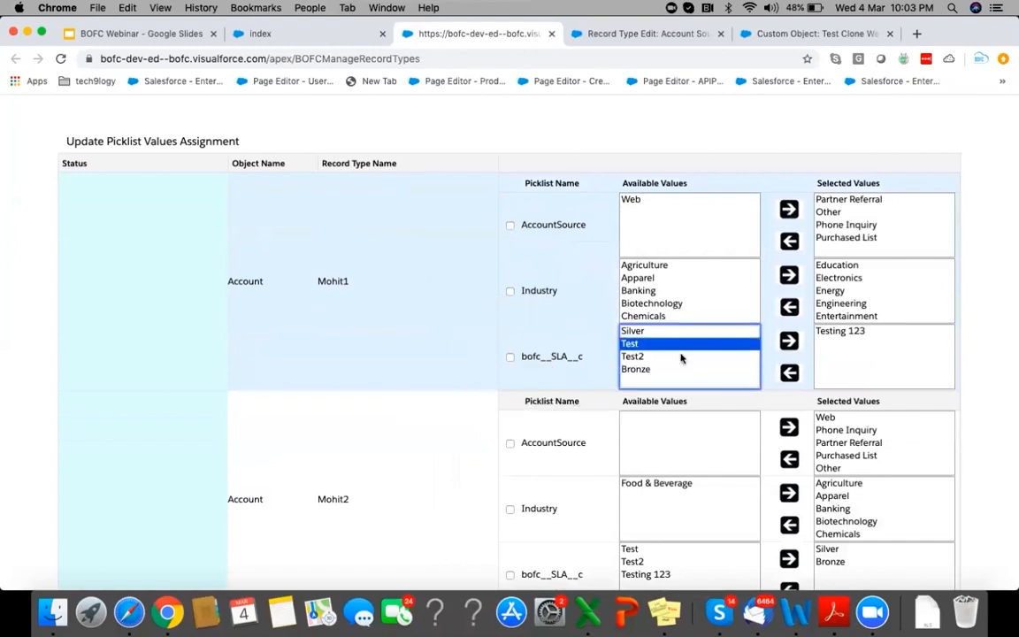
key("shift+Down")
key("shift+Down")
left_click(789, 341)
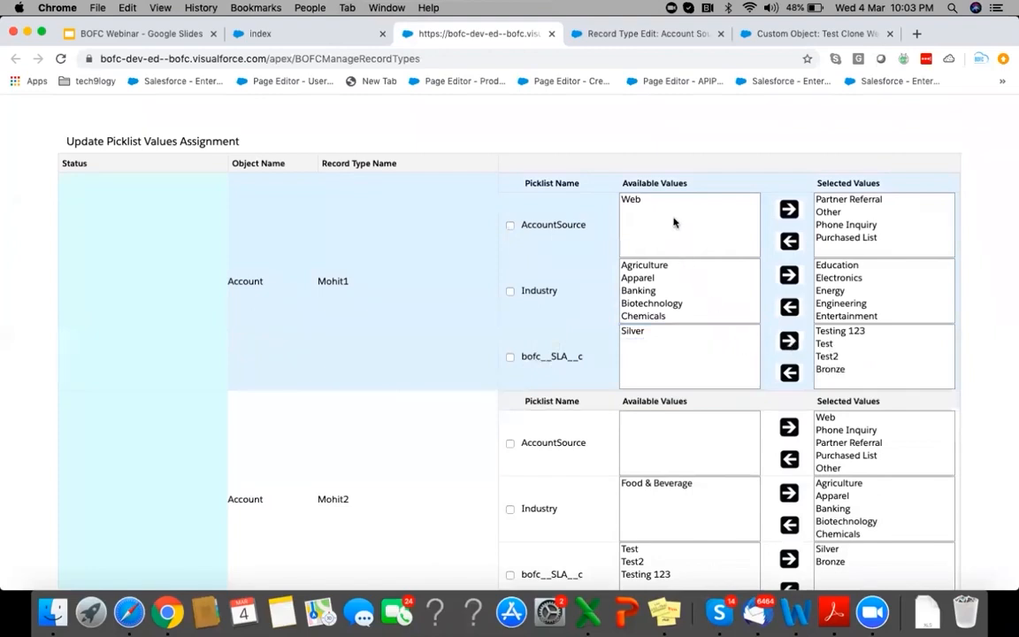
left_click(510, 225)
left_click(510, 358)
Mark the second record type's Industry picklist for update and remove Agriculture from its selected values.
scroll(510, 362, "down", 5)
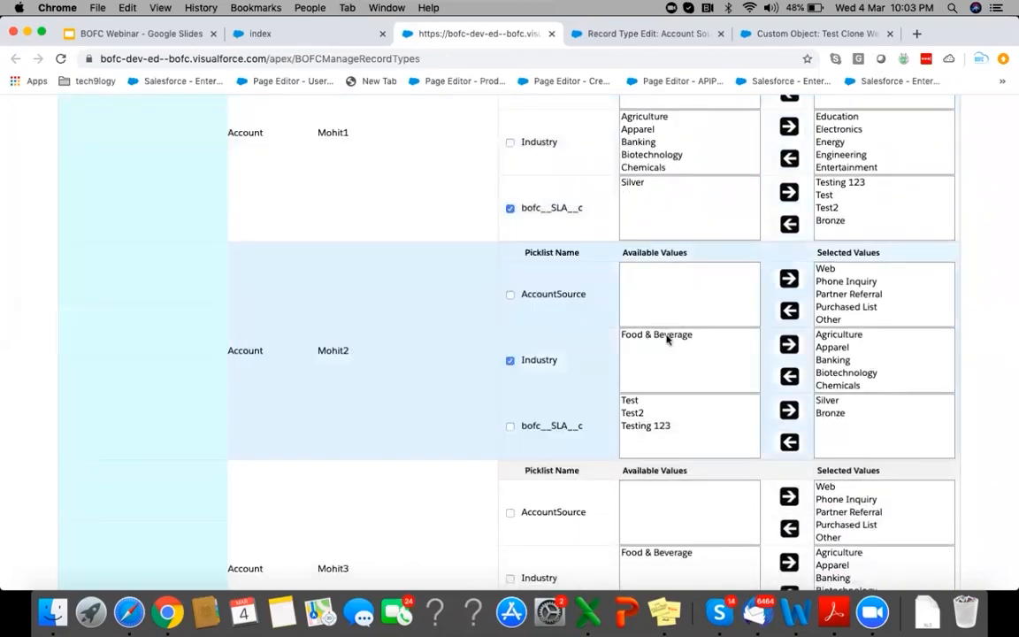
left_click(839, 334)
left_click(790, 376)
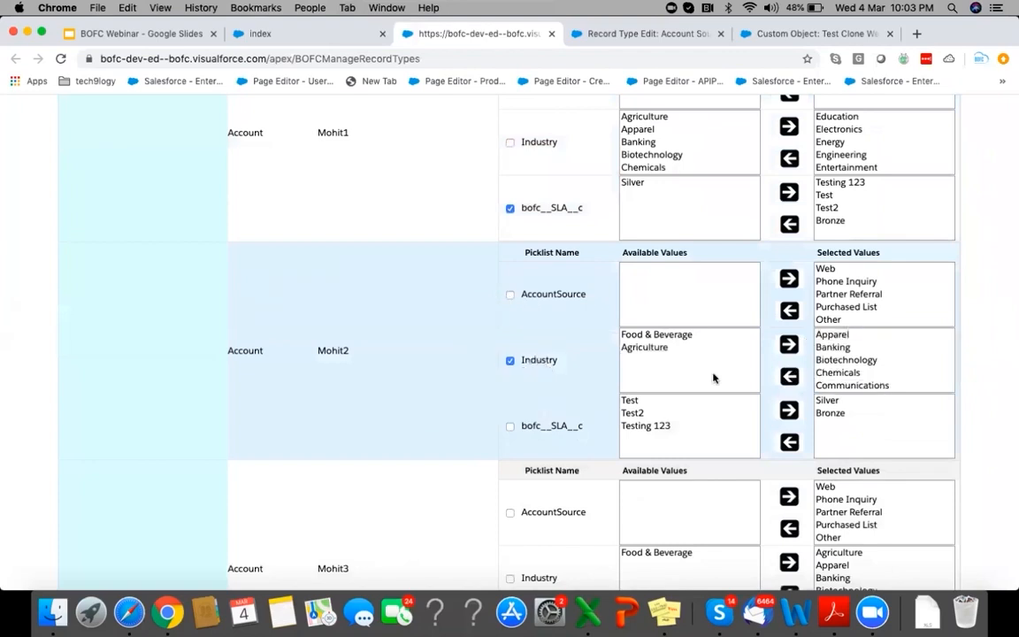
scroll(722, 409, "down", 3)
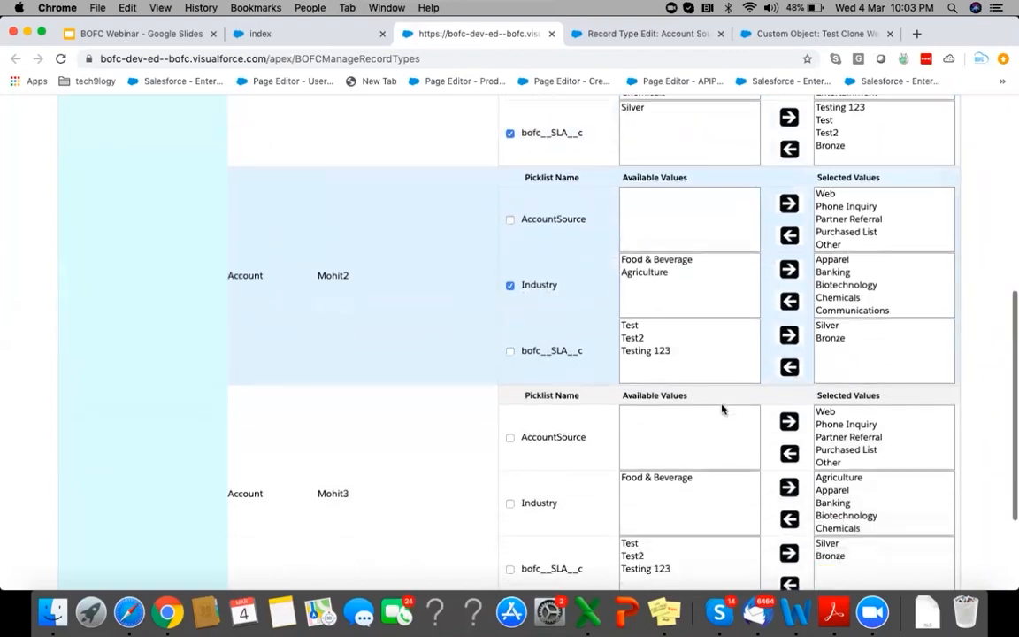
scroll(722, 410, "down", 2)
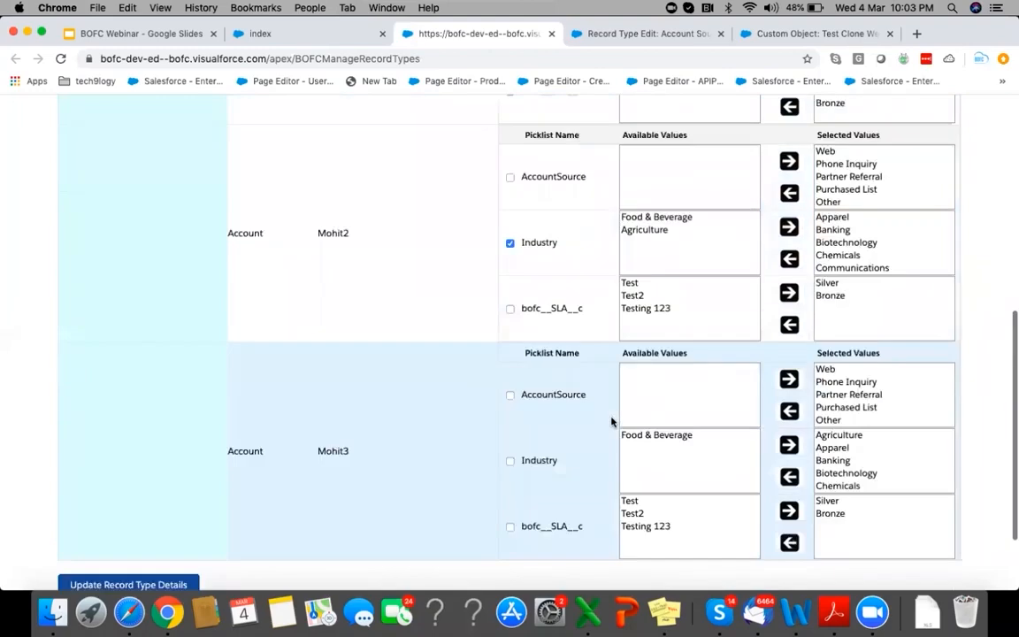
Review the marked picklist assignments of all three record types and submit the record type details update.
scroll(611, 422, "up", 10)
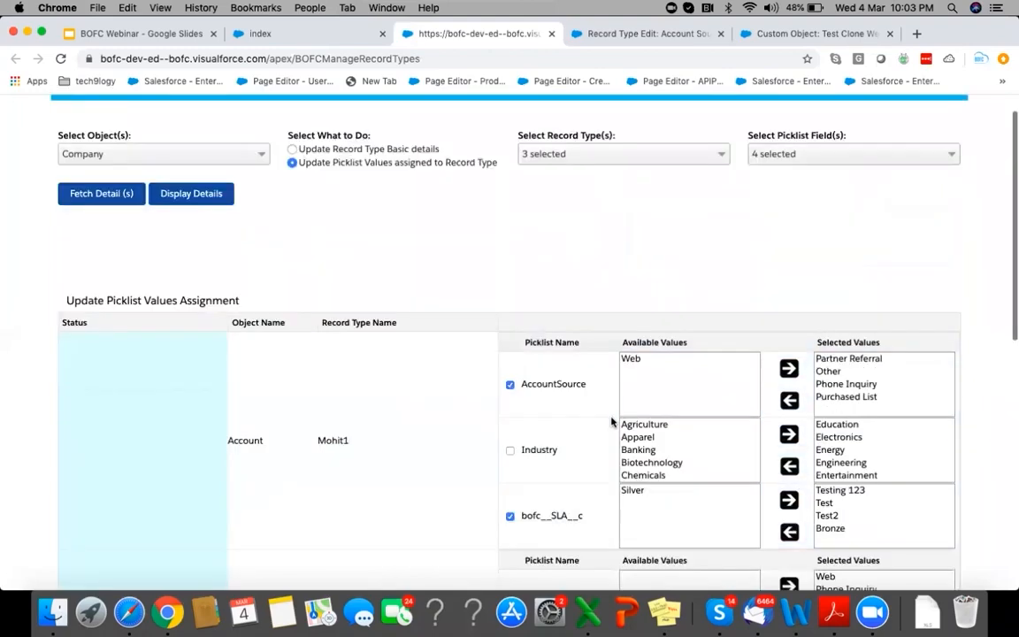
scroll(612, 422, "down", 10)
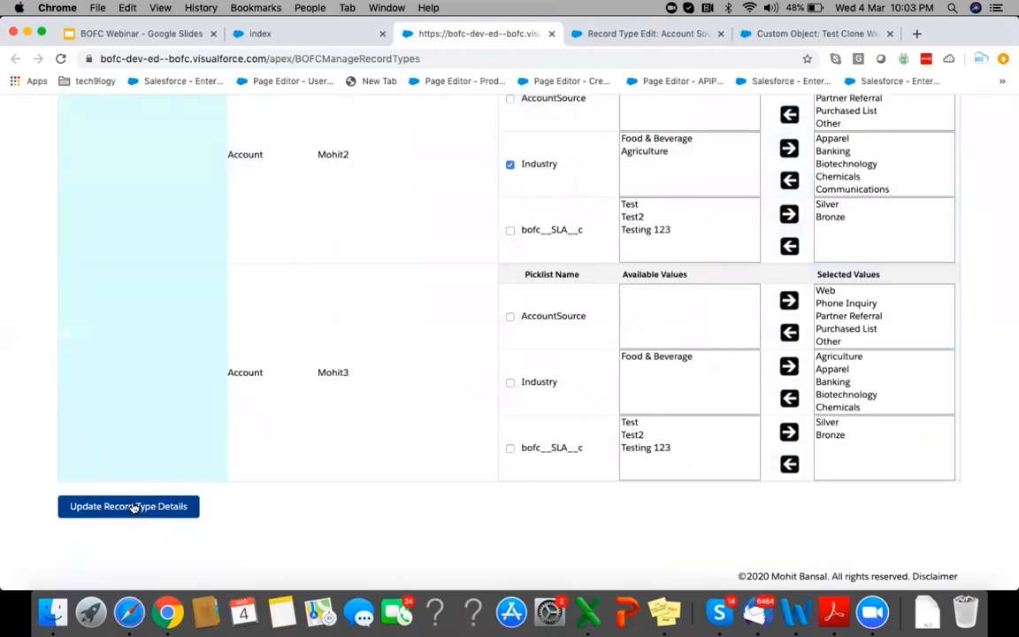
scroll(549, 181, "up", 1)
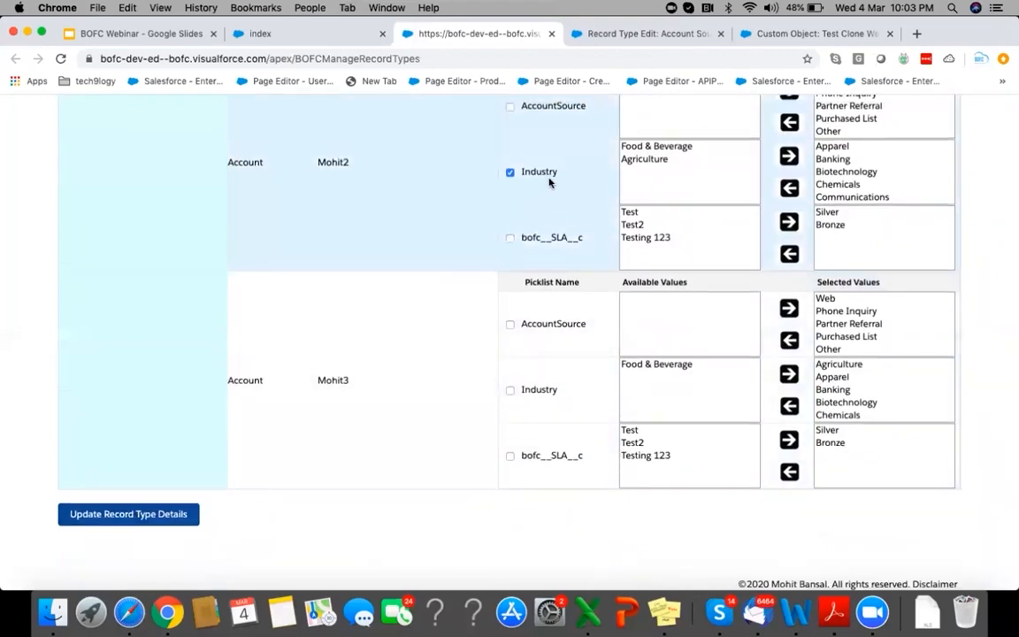
scroll(550, 181, "up", 5)
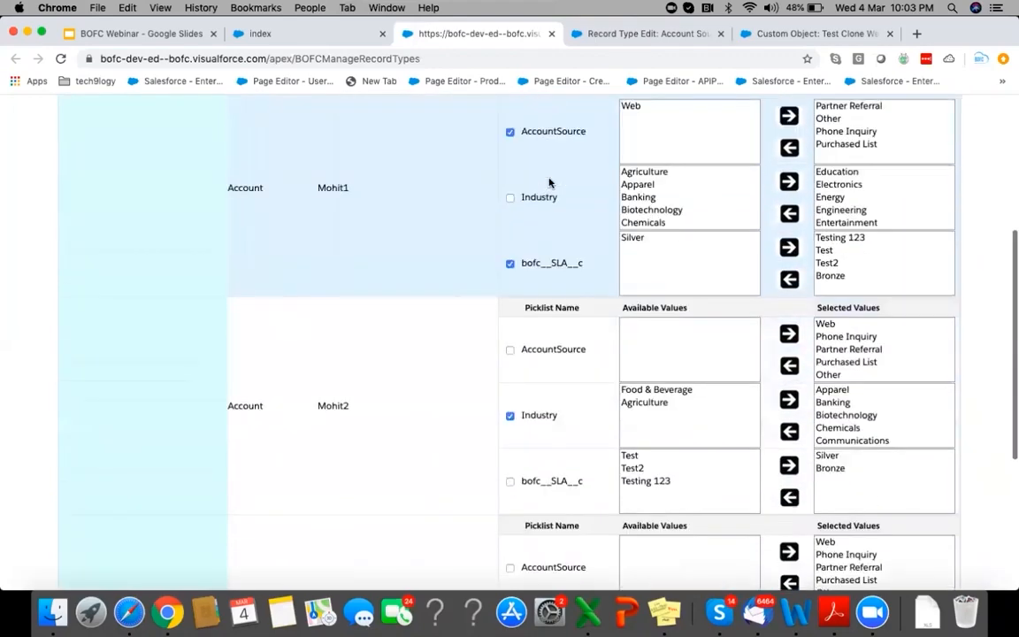
scroll(675, 181, "up", 1)
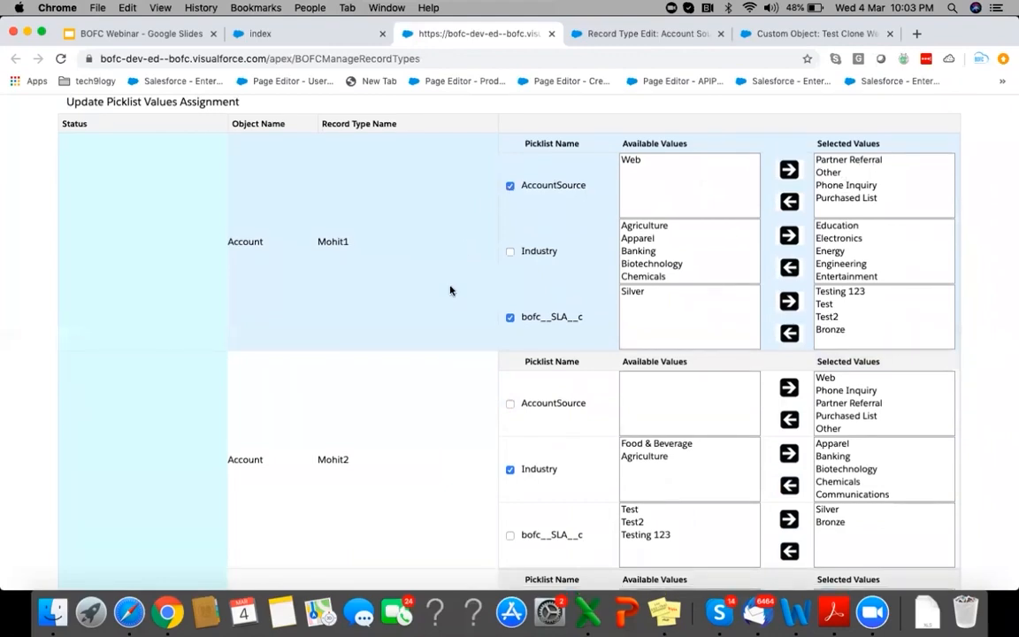
scroll(451, 291, "down", 4)
scroll(392, 371, "up", 2)
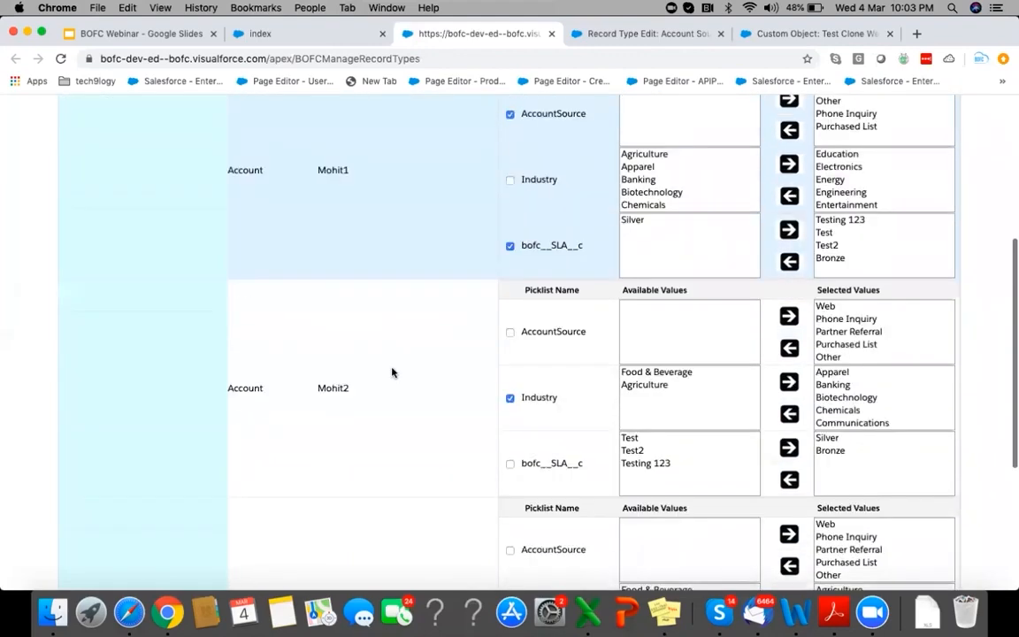
scroll(118, 475, "down", 5)
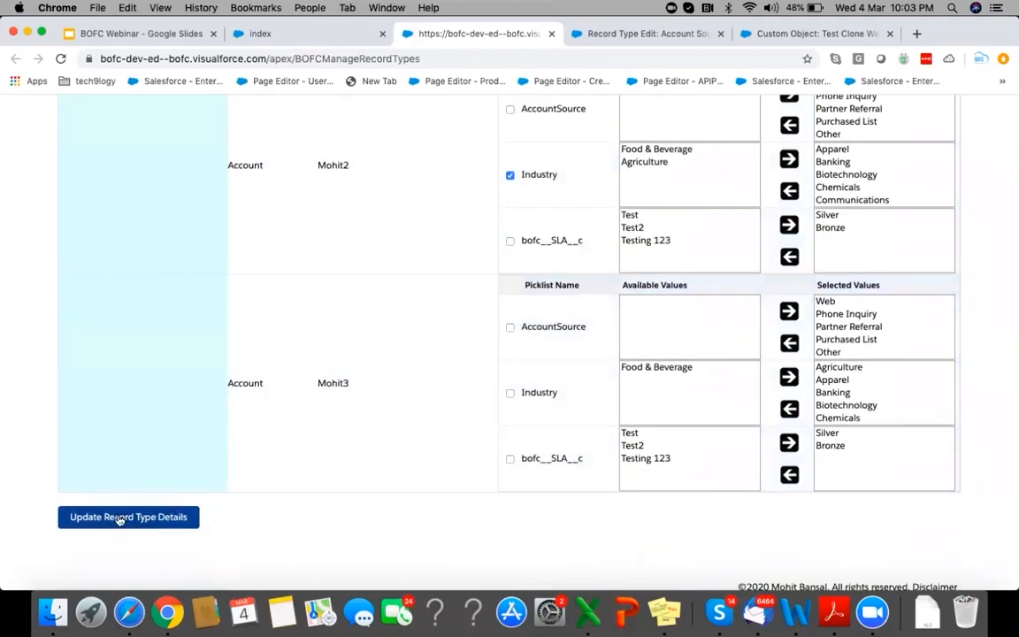
left_click(119, 519)
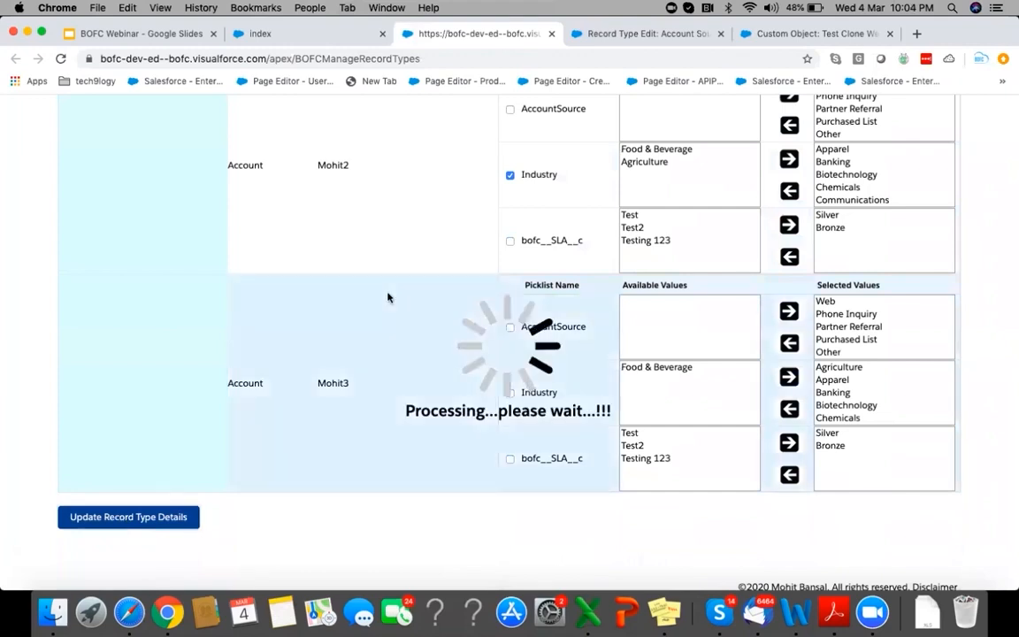
Check the update status of the record types in the picklist values assignment table.
scroll(422, 235, "up", 2)
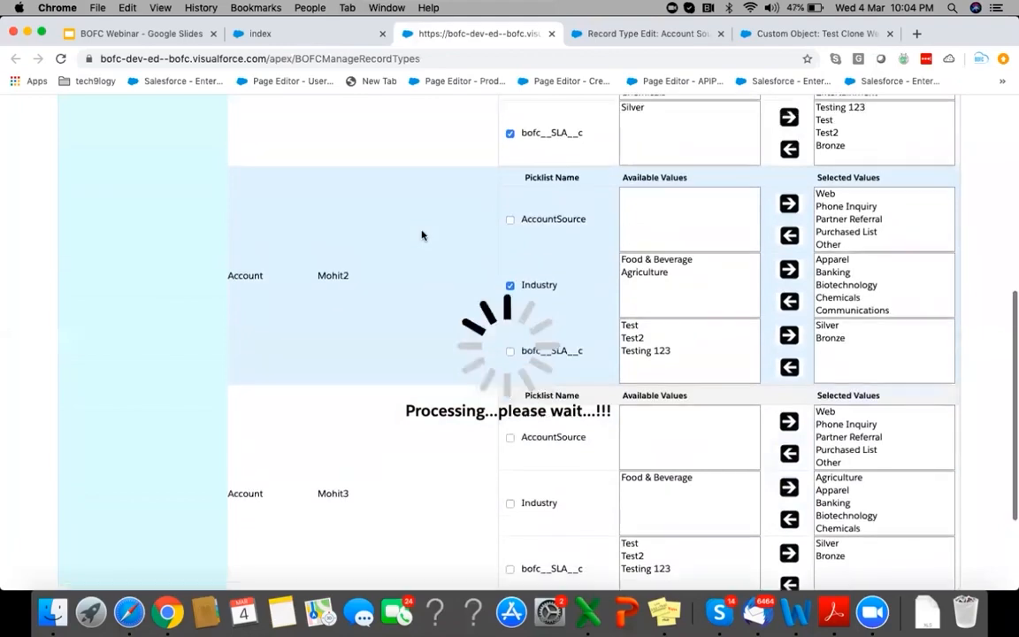
scroll(422, 236, "up", 2)
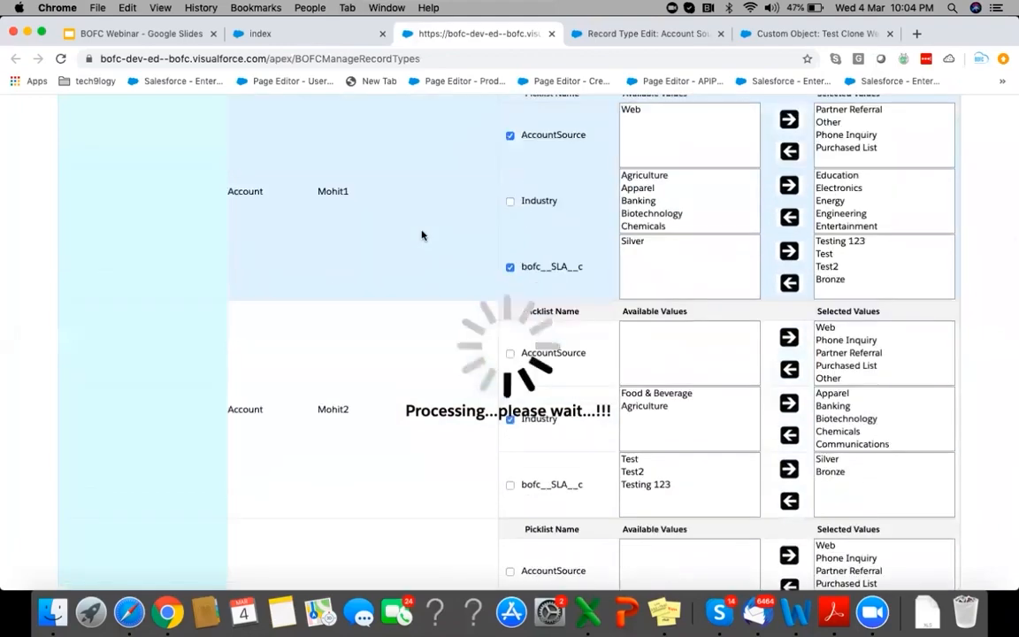
scroll(422, 235, "up", 1)
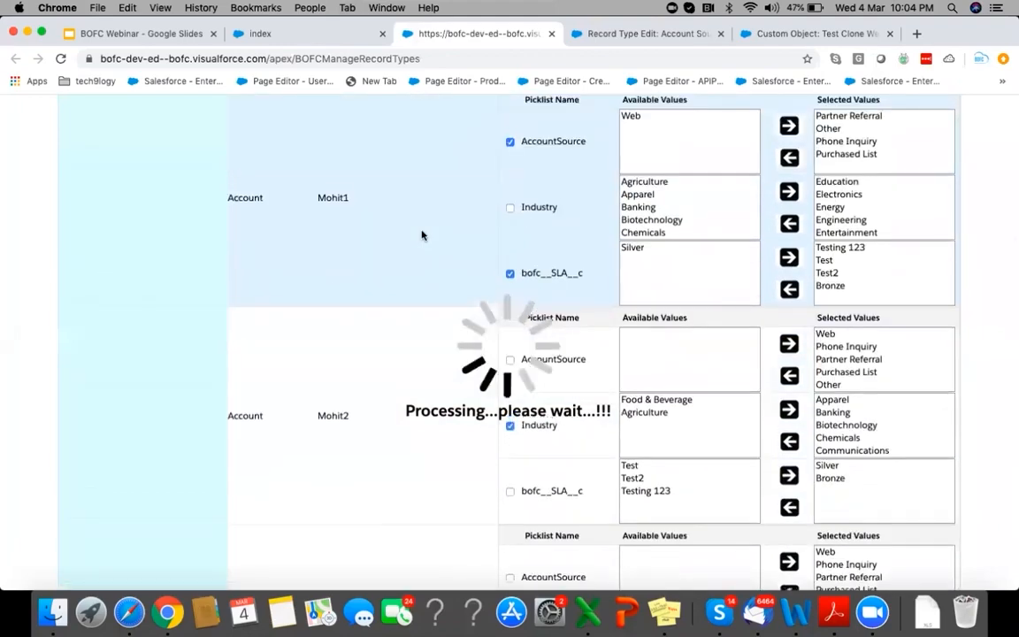
scroll(422, 236, "up", 4)
scroll(133, 188, "down", 4)
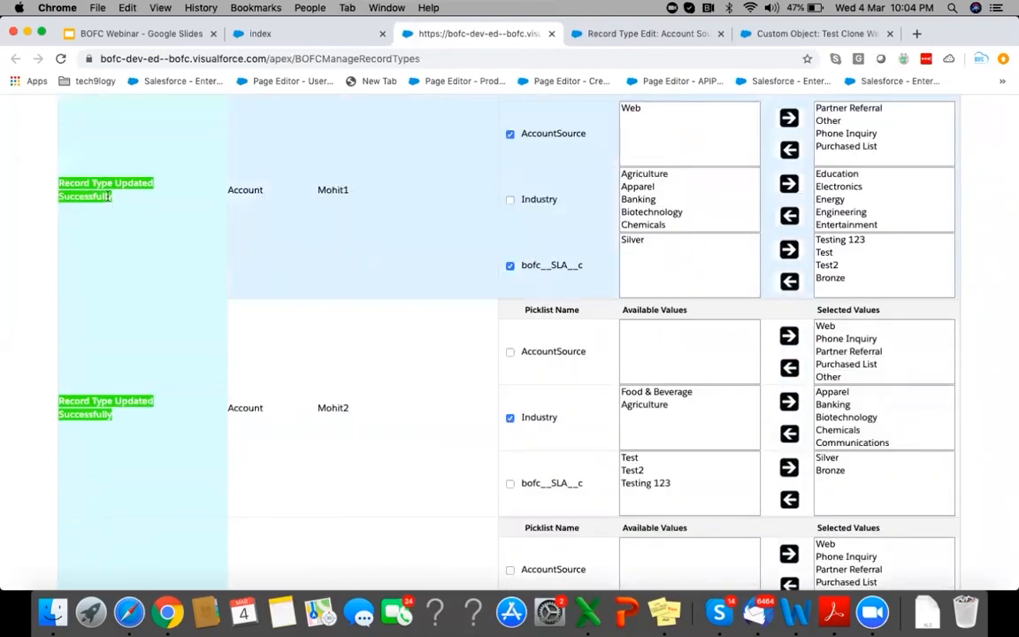
scroll(466, 242, "up", 3)
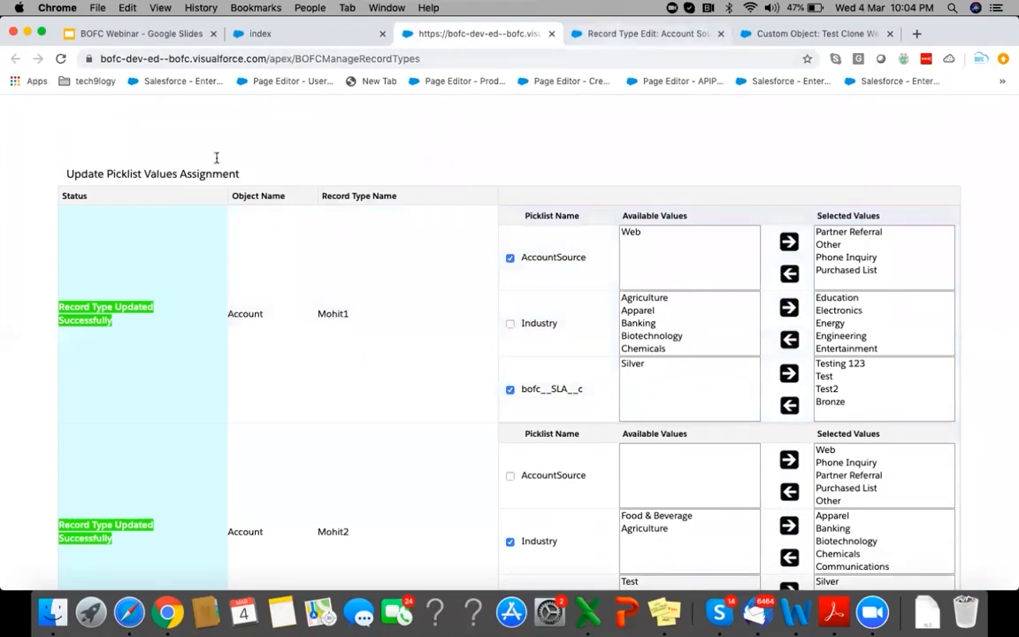
Refresh the first record type's Account Source edit page in Salesforce and compare its selected values with the BOFC assignment.
key("ctrl+Tab")
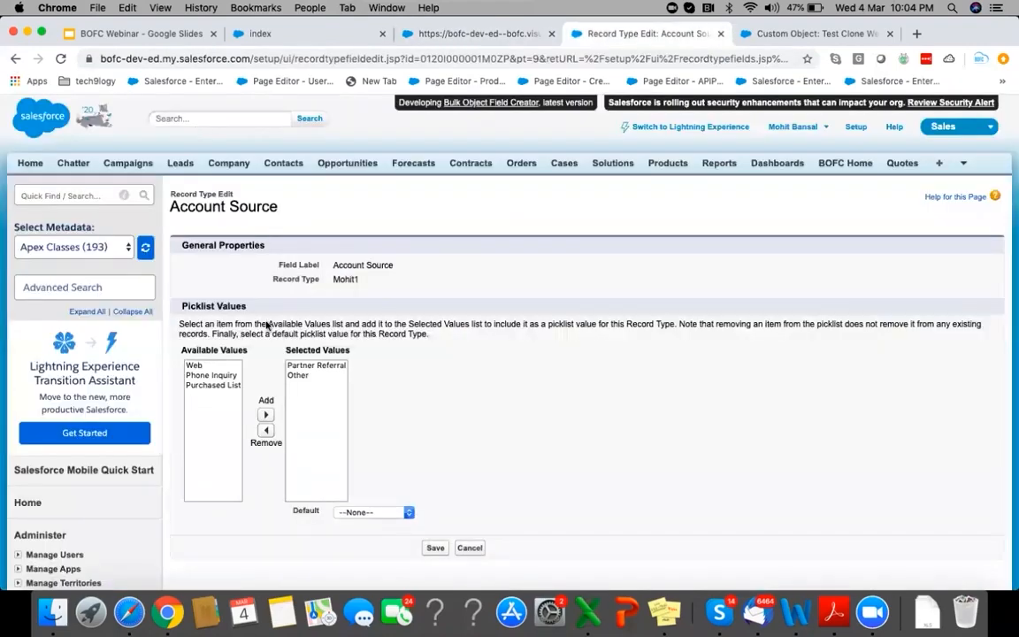
key("super+Left")
left_click(188, 361)
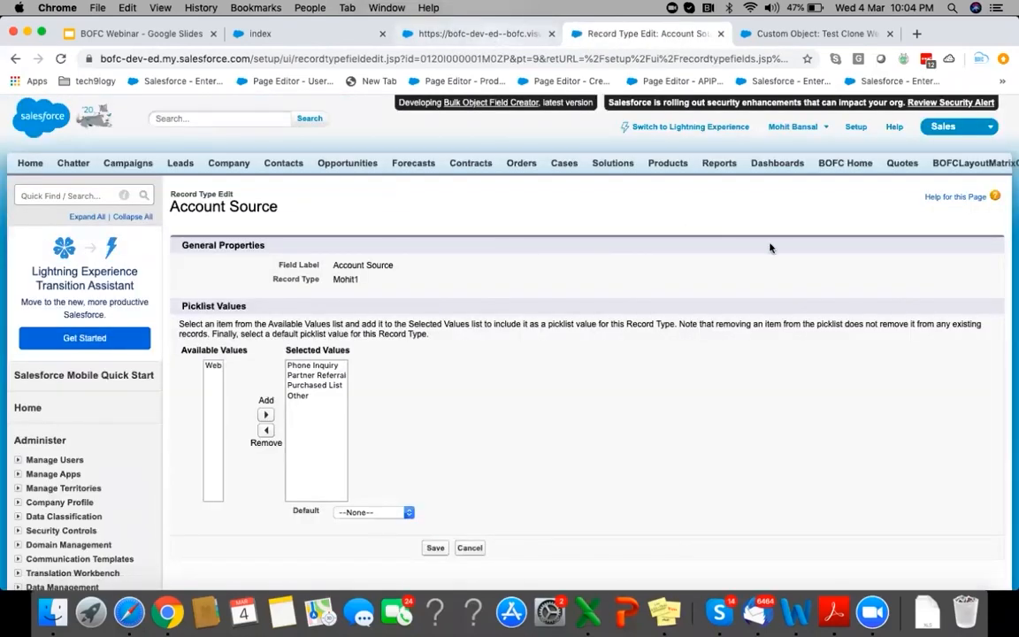
key("ctrl+shift+Tab")
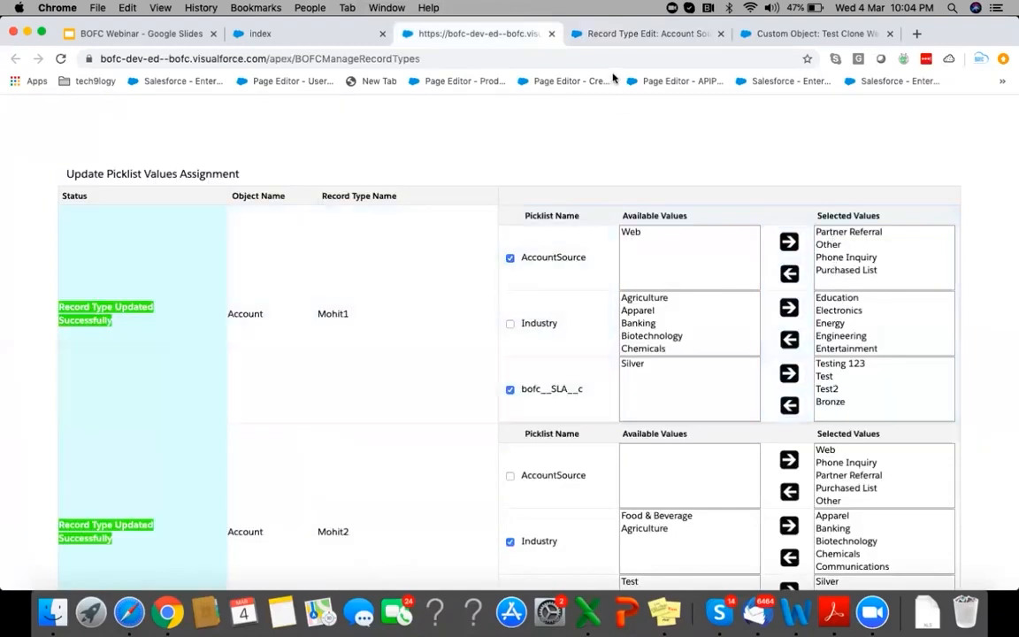
left_click(613, 35)
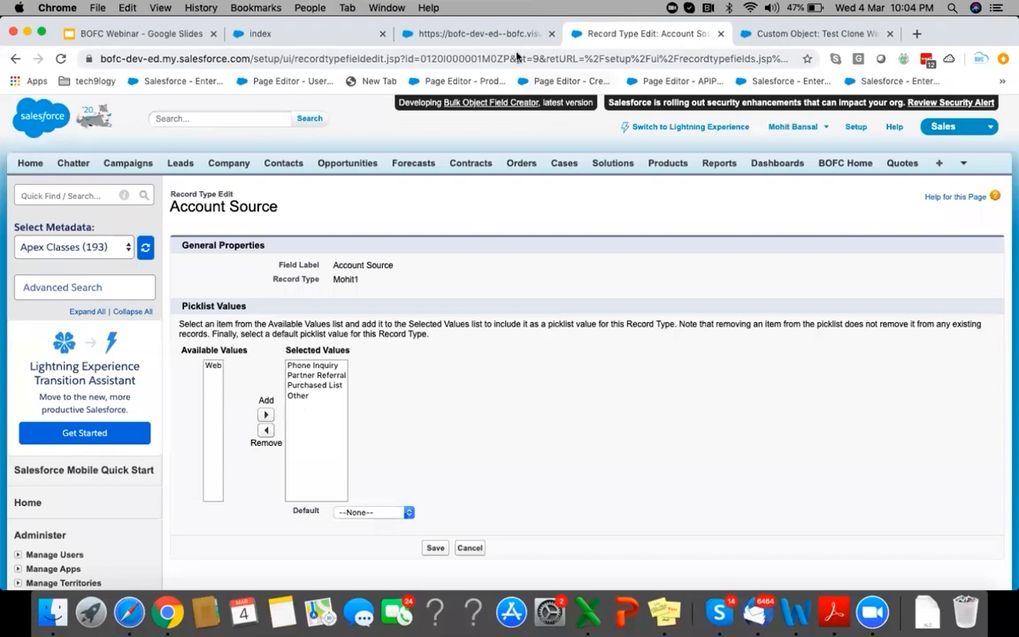
Return to the Manage Record Types page and look through the picklist assignments of the three record types.
left_click(459, 35)
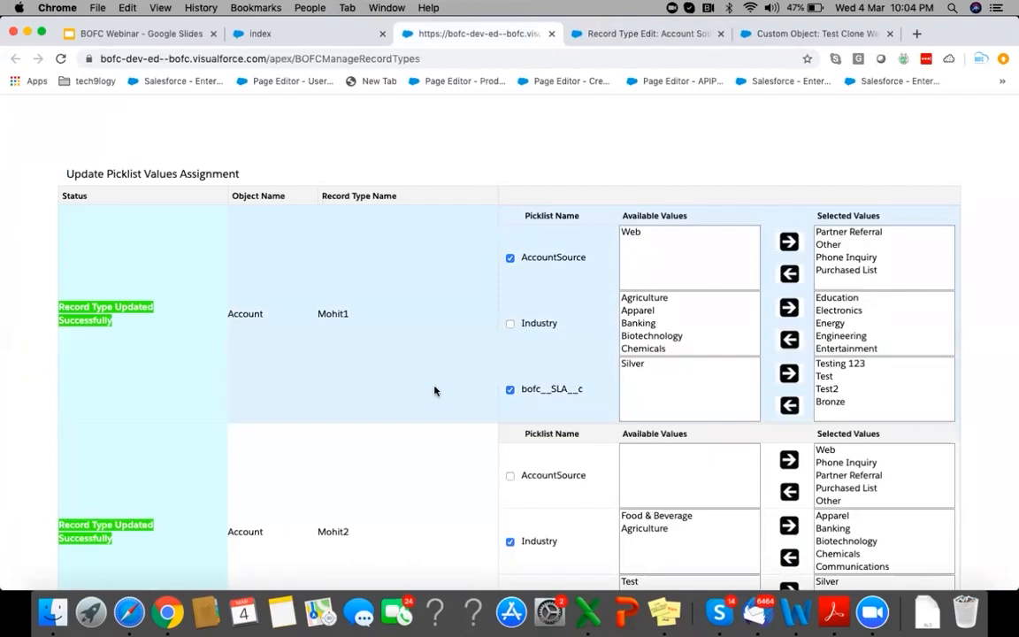
scroll(435, 391, "down", 1)
scroll(434, 391, "down", 4)
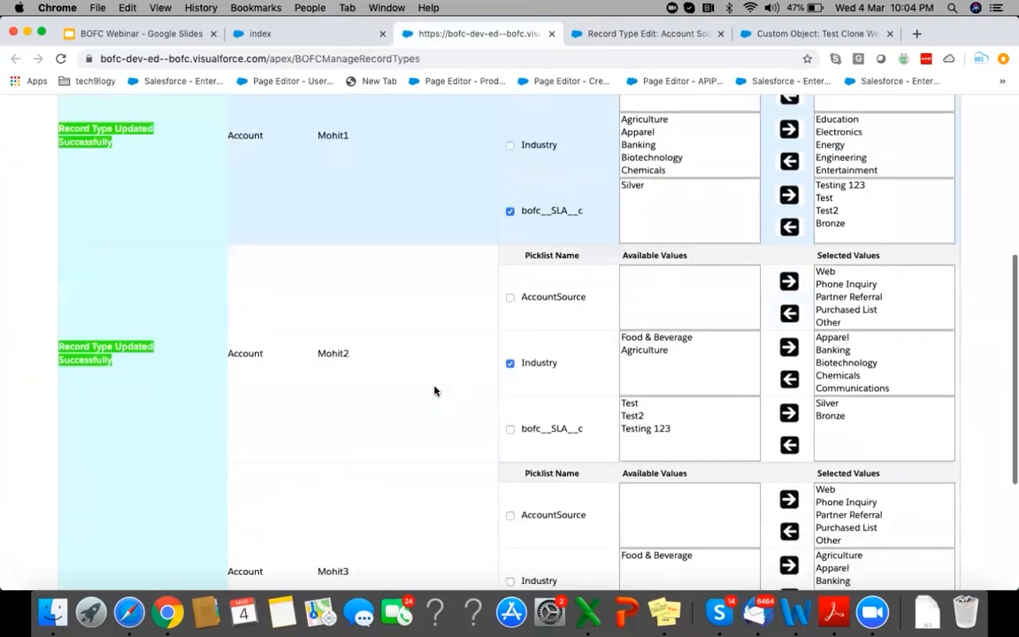
scroll(434, 391, "down", 4)
scroll(434, 391, "up", 10)
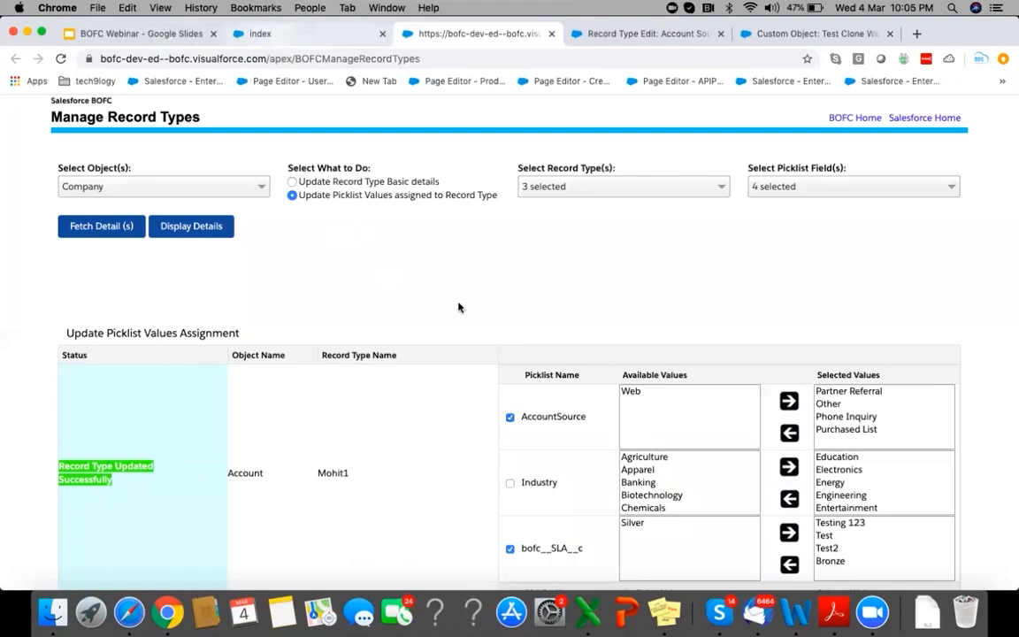
Go back to the BOFC home page and look over its list of bulk operations.
key("ctrl+shift+Tab")
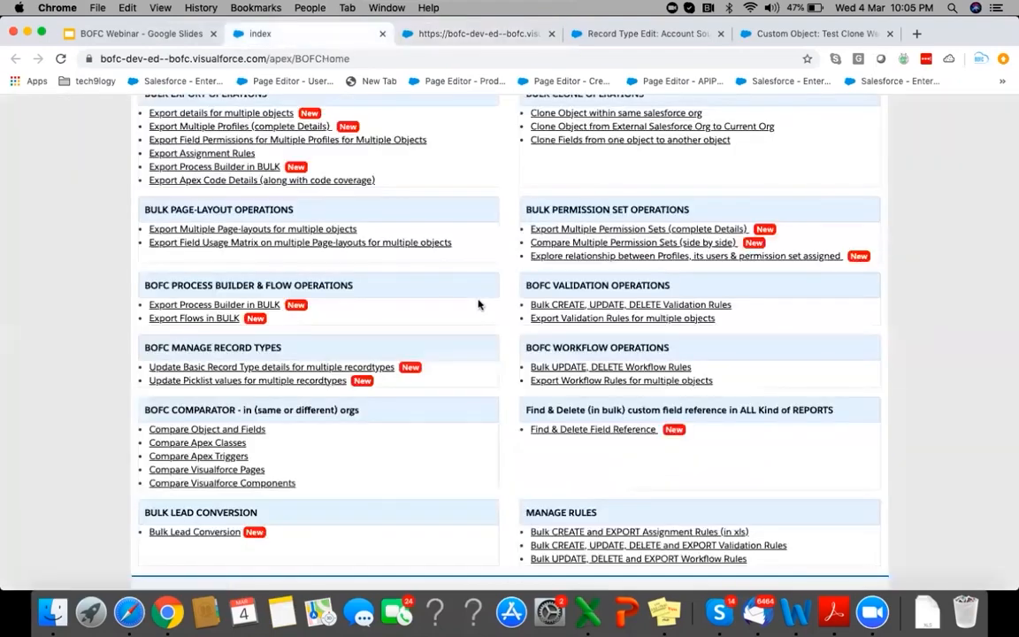
scroll(479, 305, "up", 2)
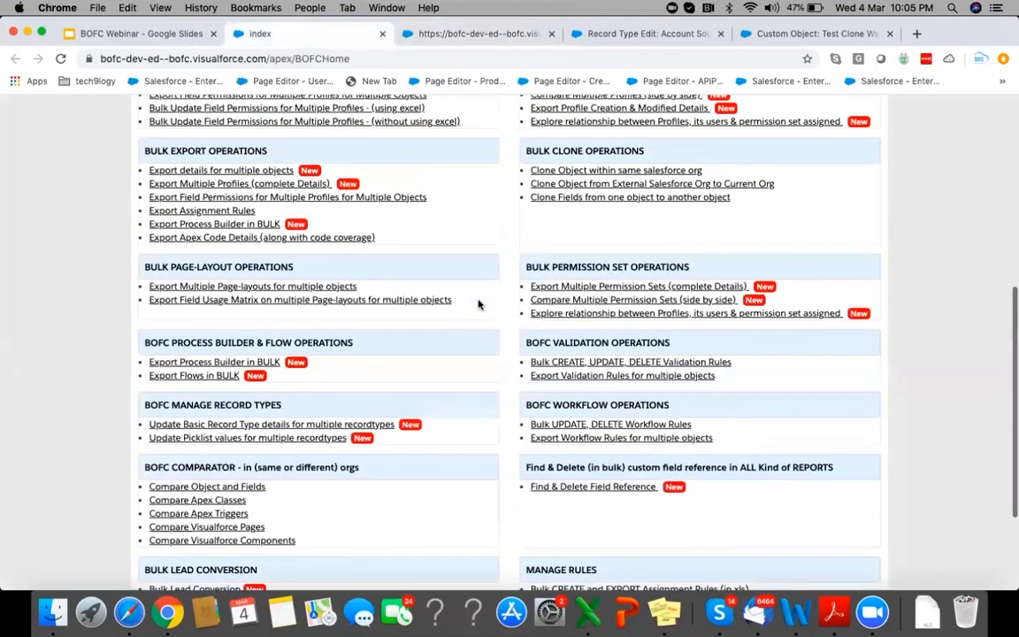
scroll(479, 305, "up", 5)
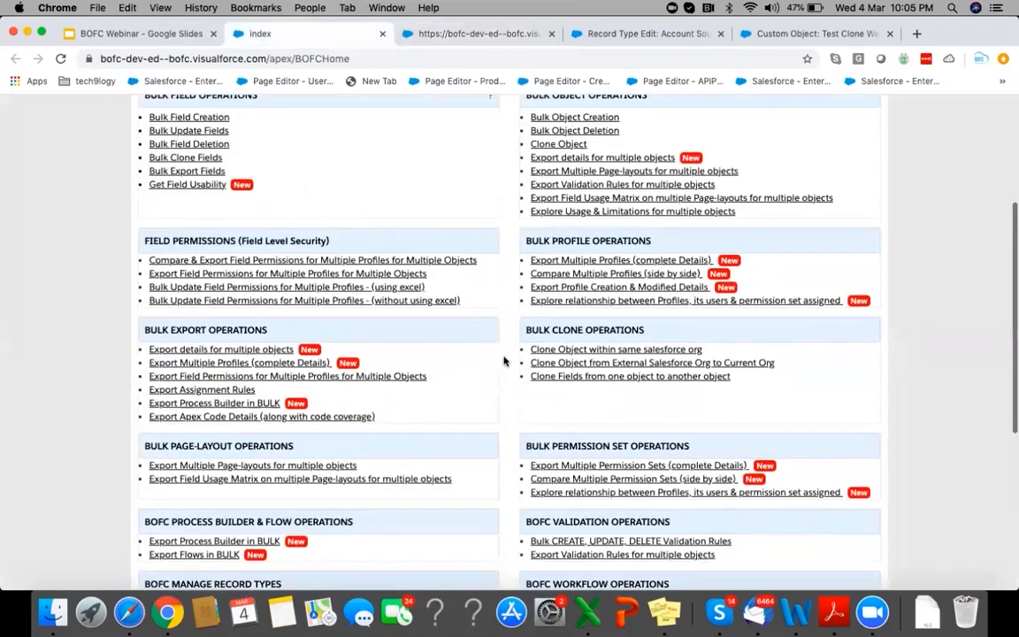
scroll(504, 361, "up", 6)
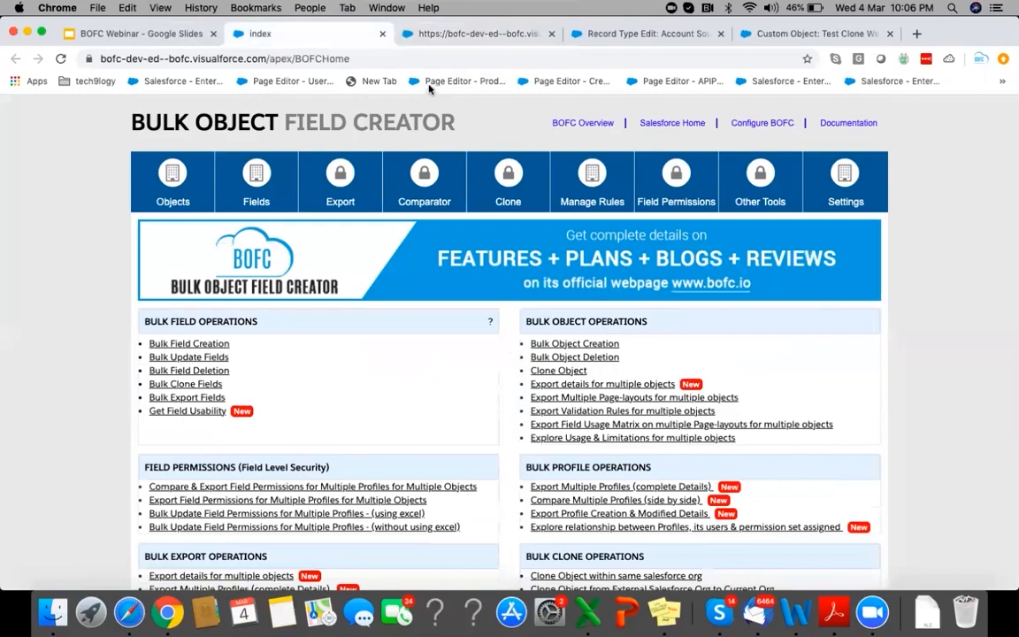